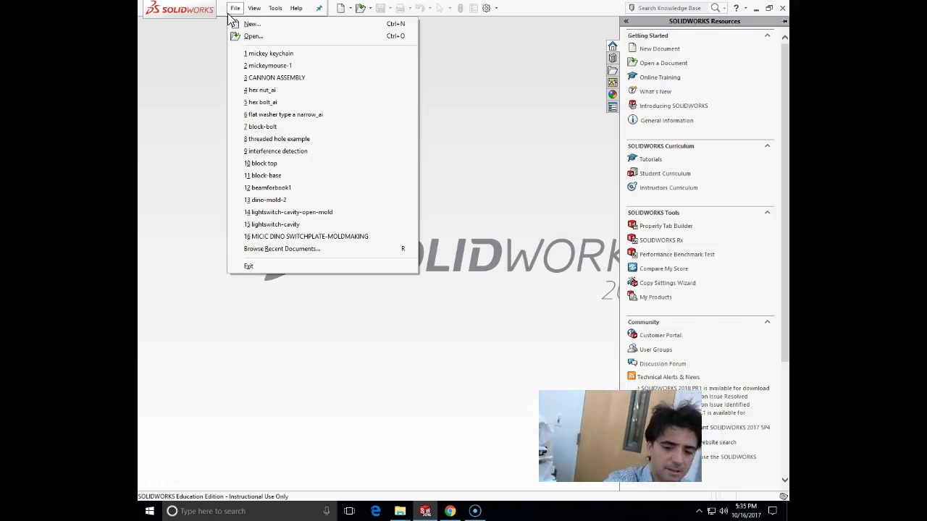
# Step: Open the Base part from the ENGT260-SP17 > Challenge III folder on the My Passport (F:) drive
pyautogui.click(235, 8)
pyautogui.click(236, 9)
pyautogui.click(243, 36)
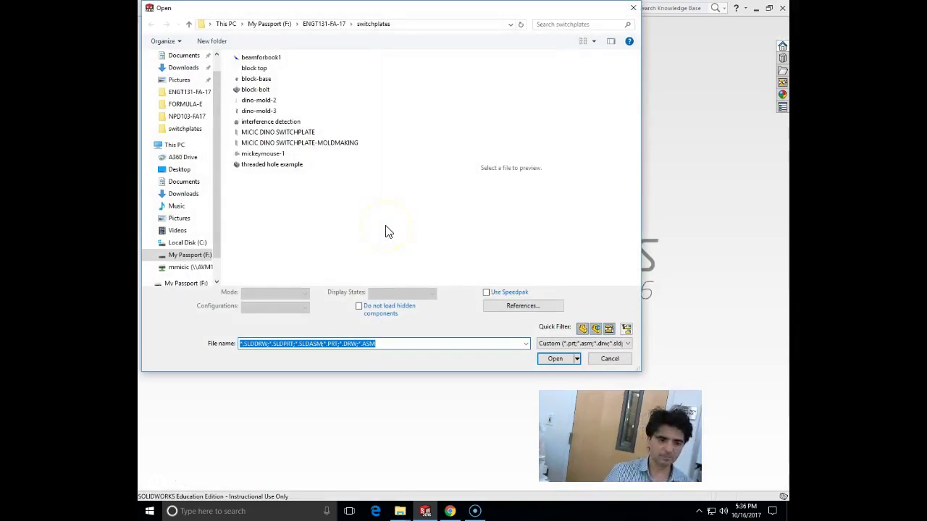
pyautogui.click(195, 255)
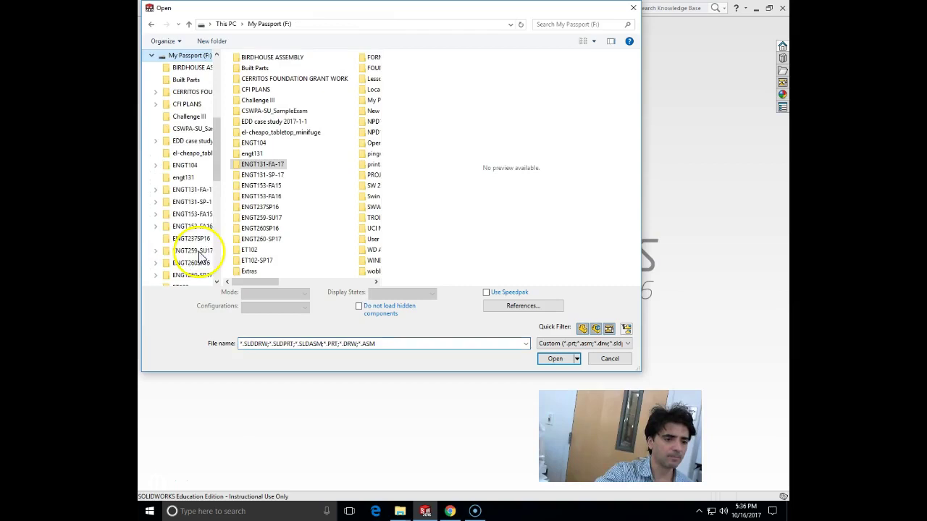
pyautogui.doubleClick(273, 239)
pyautogui.doubleClick(256, 57)
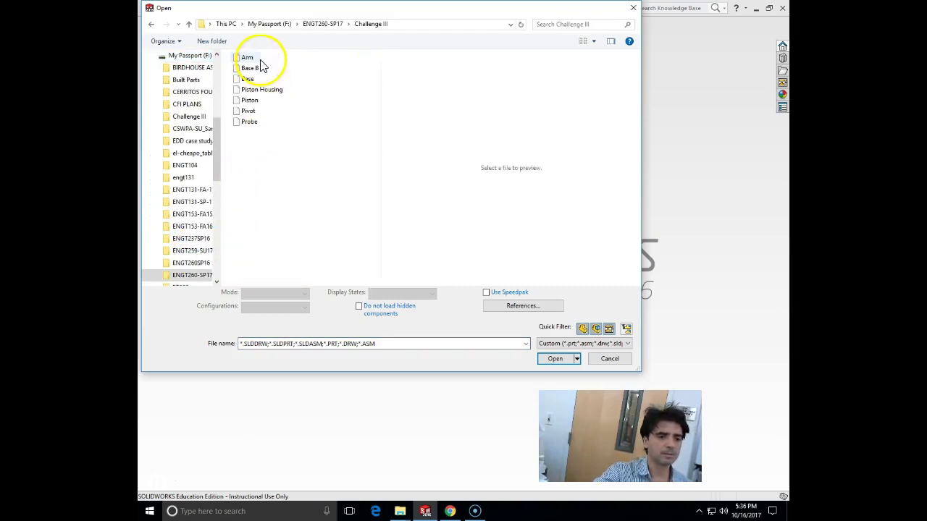
pyautogui.doubleClick(247, 79)
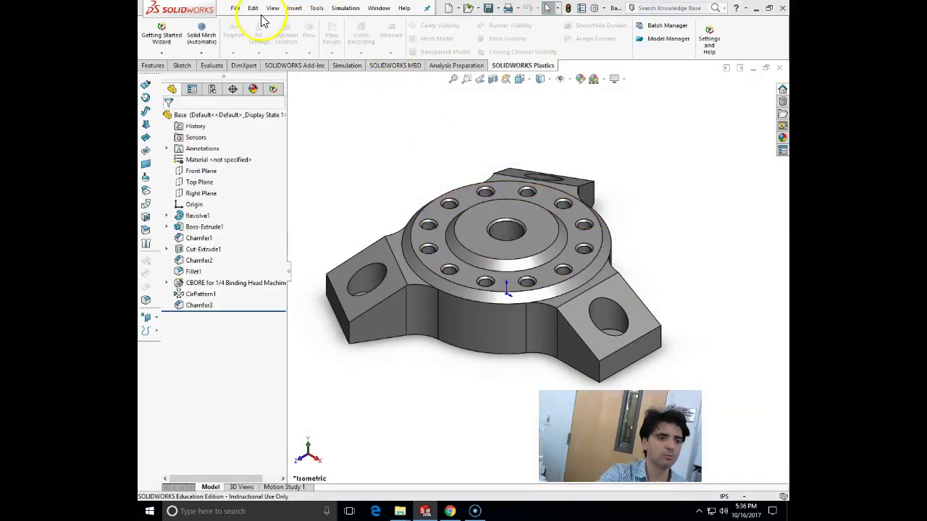
# Step: Make a new assembly from the open Base part and place the part at the assembly origin
pyautogui.click(236, 8)
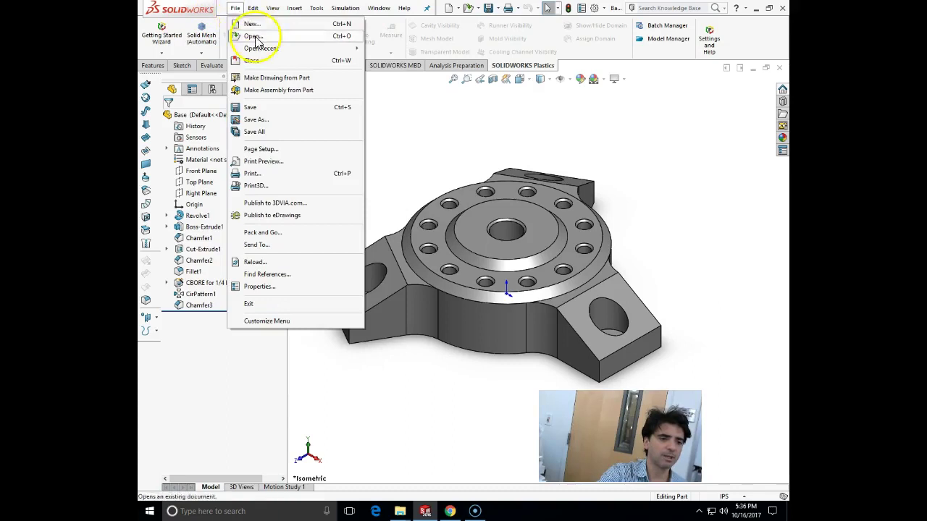
pyautogui.click(272, 90)
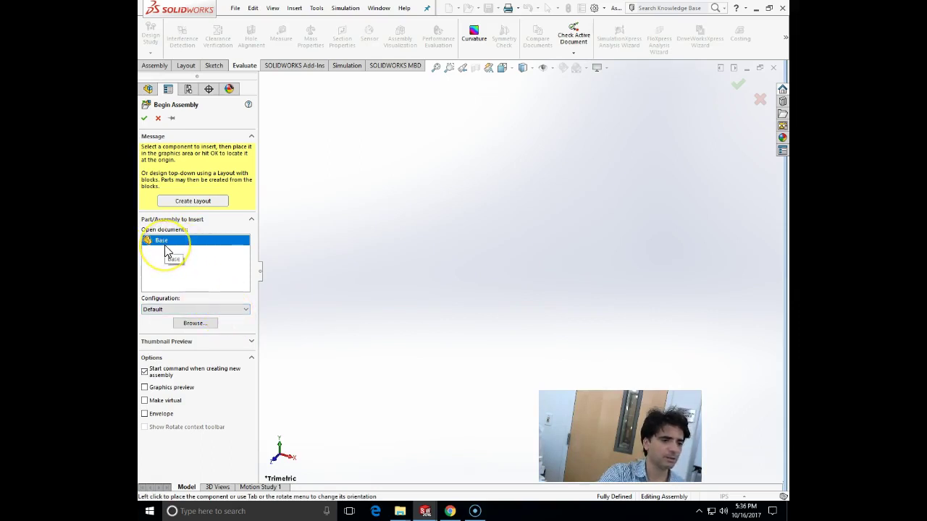
pyautogui.click(146, 121)
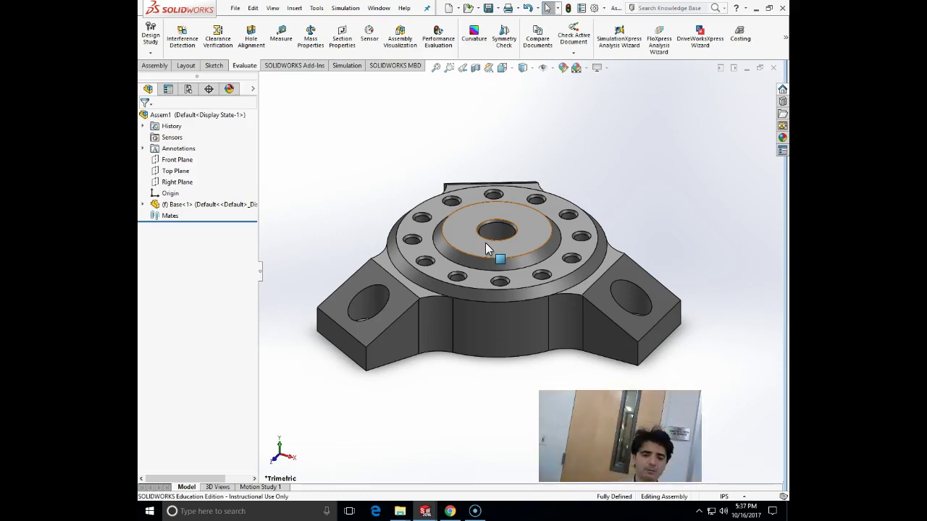
pyautogui.click(295, 9)
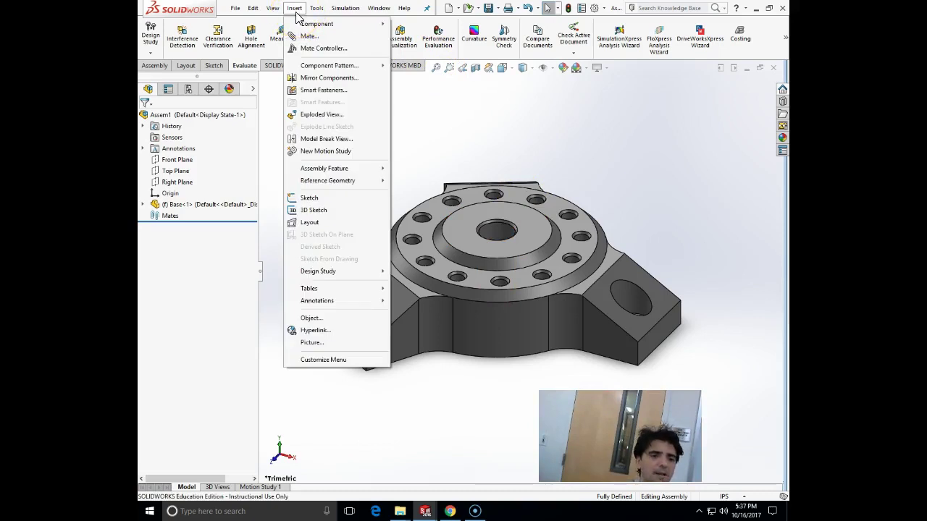
pyautogui.moveTo(316, 9)
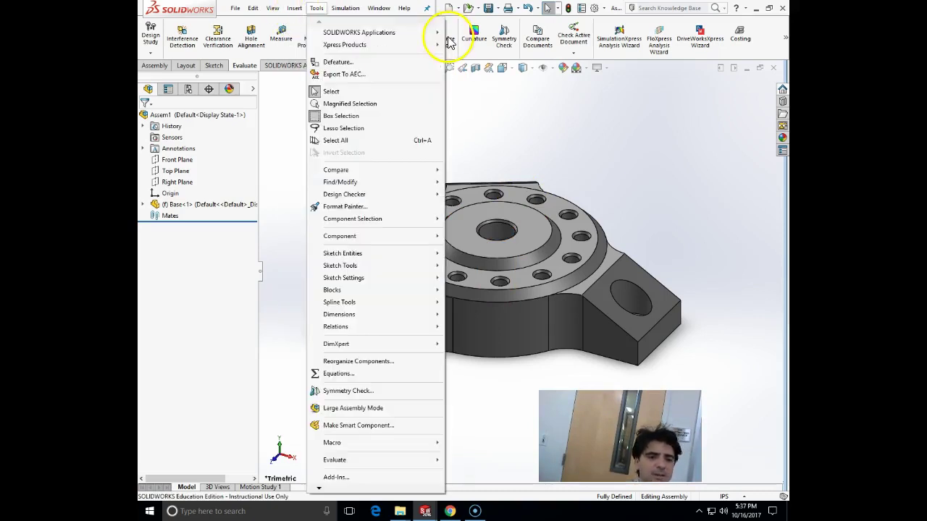
pyautogui.click(285, 58)
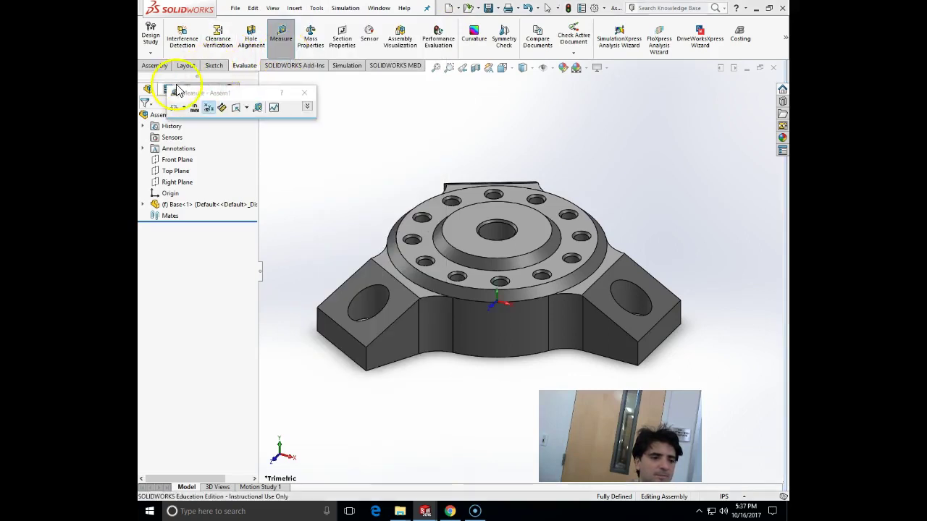
pyautogui.click(161, 66)
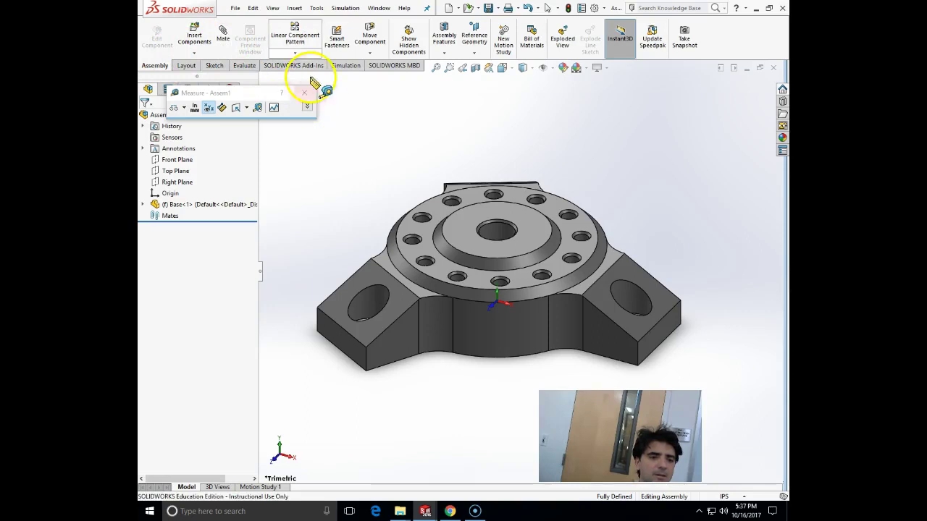
# Step: Start a reference coordinate system with its origin at the bottom outer corner vertex of the base's front-right arm
pyautogui.click(295, 10)
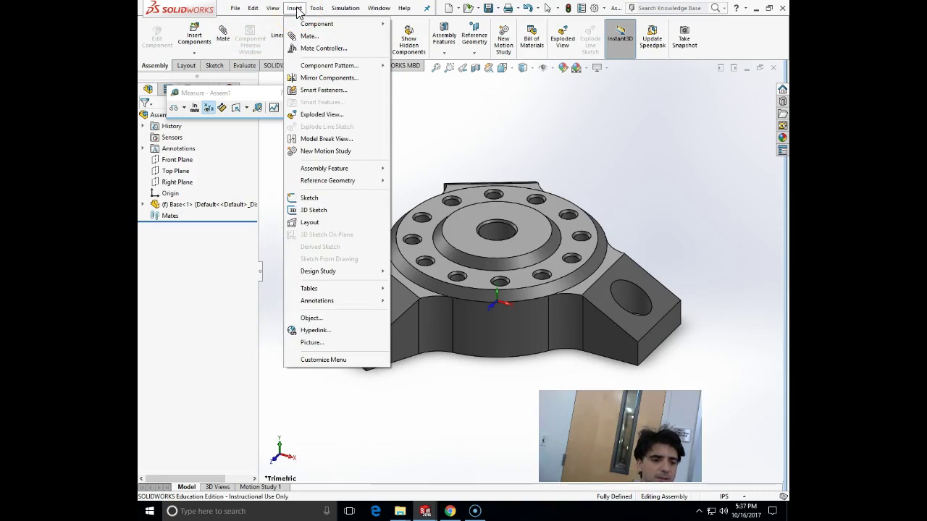
pyautogui.moveTo(298, 26)
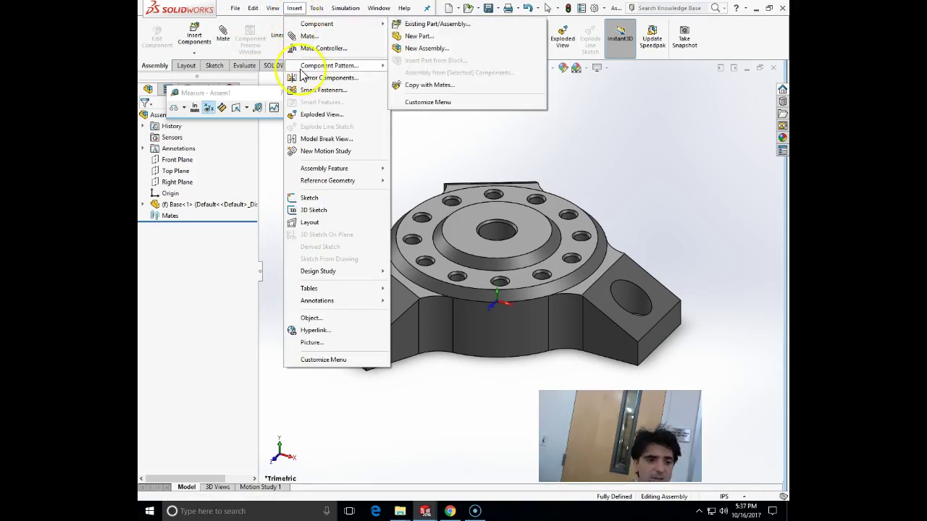
pyautogui.moveTo(341, 181)
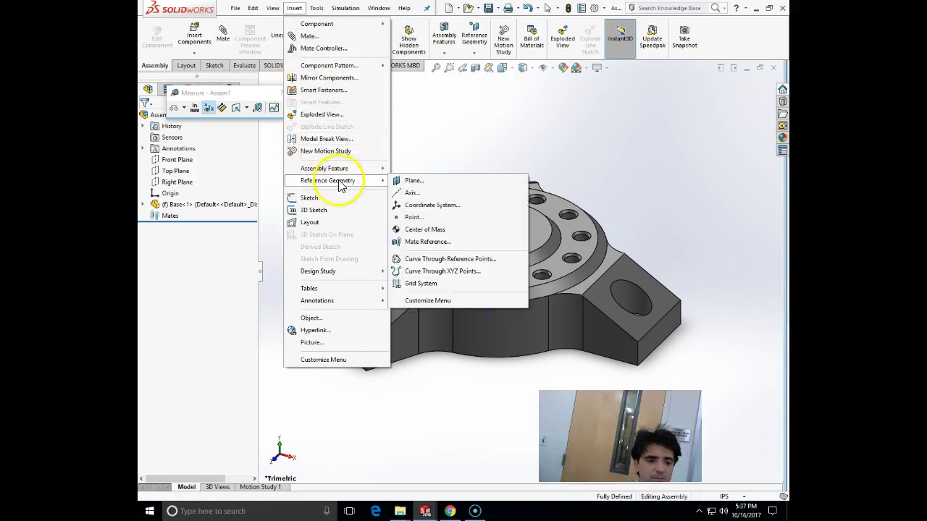
pyautogui.click(403, 206)
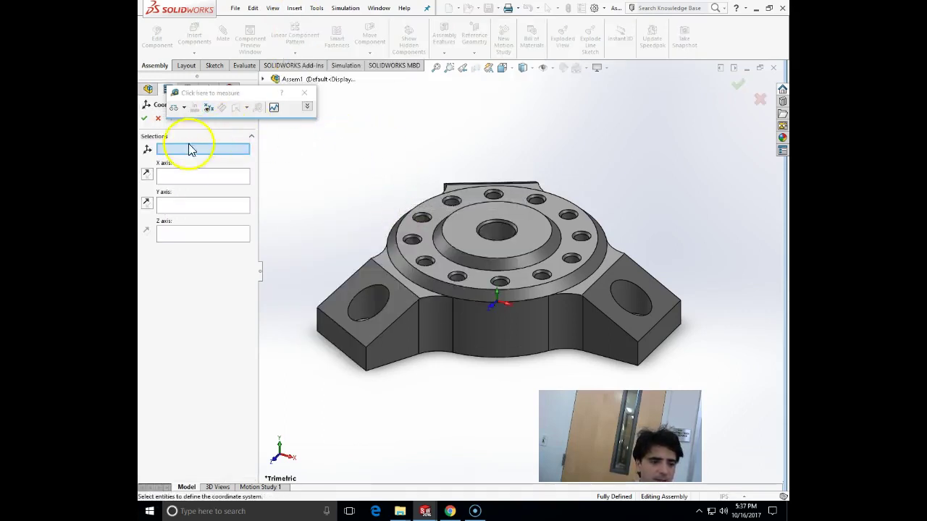
pyautogui.click(639, 372)
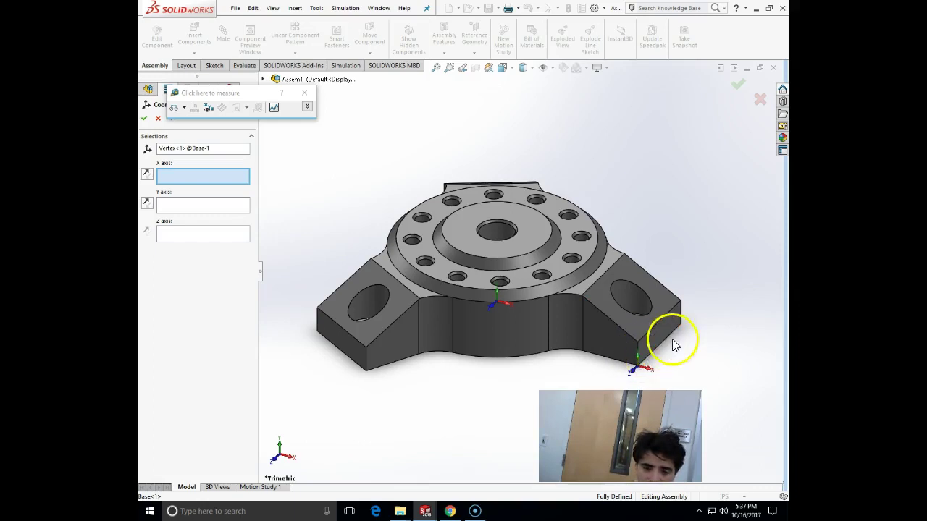
# Step: Align the coordinate system's X axis with the arm's bottom side edge and Y axis with its bottom end edge, create it, and close Measure
pyautogui.click(193, 181)
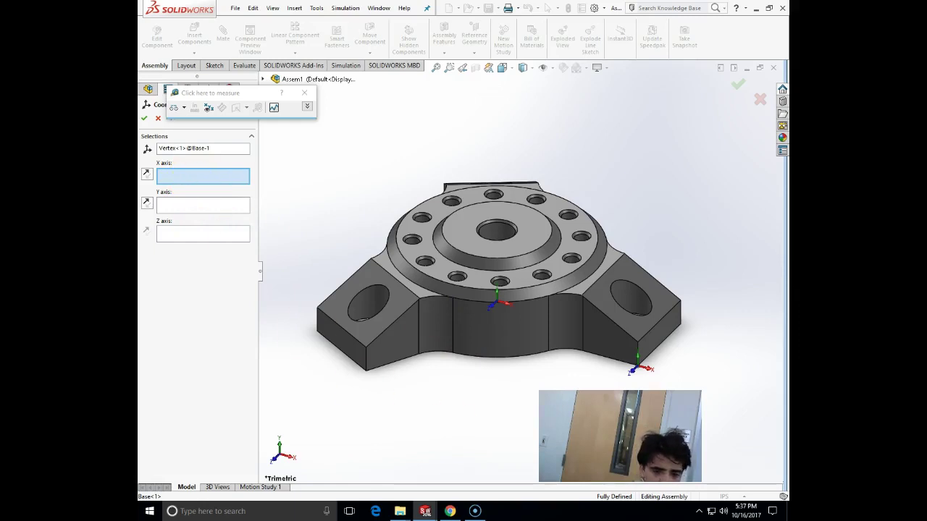
pyautogui.click(616, 365)
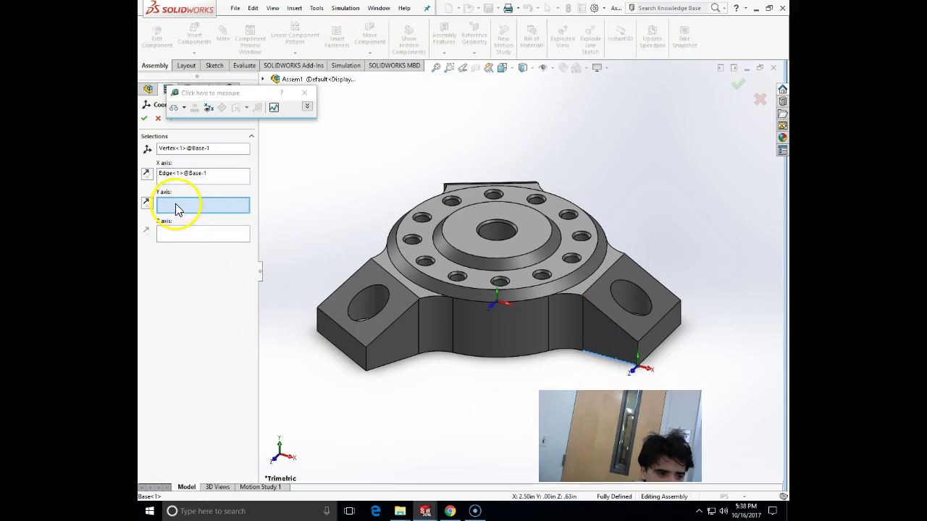
pyautogui.click(668, 346)
pyautogui.scroll(-10, 660, 366)
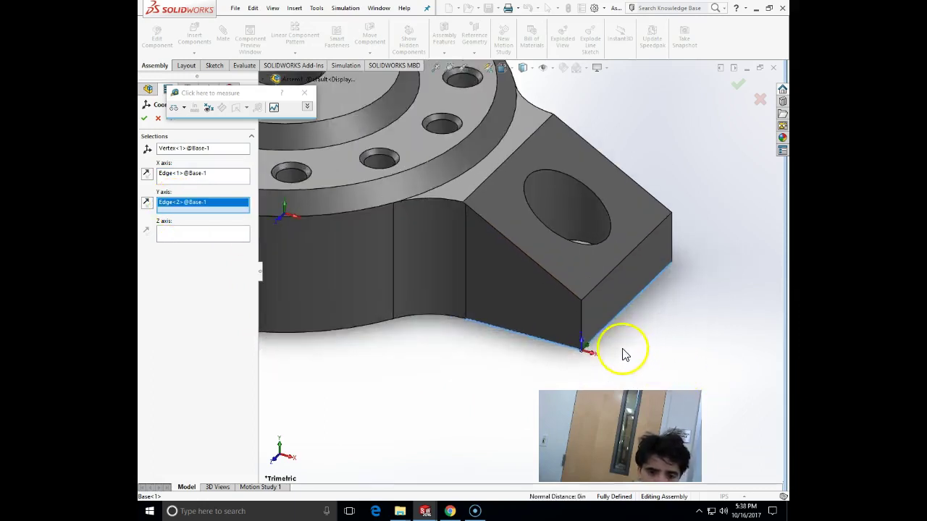
pyautogui.scroll(-5, 494, 337)
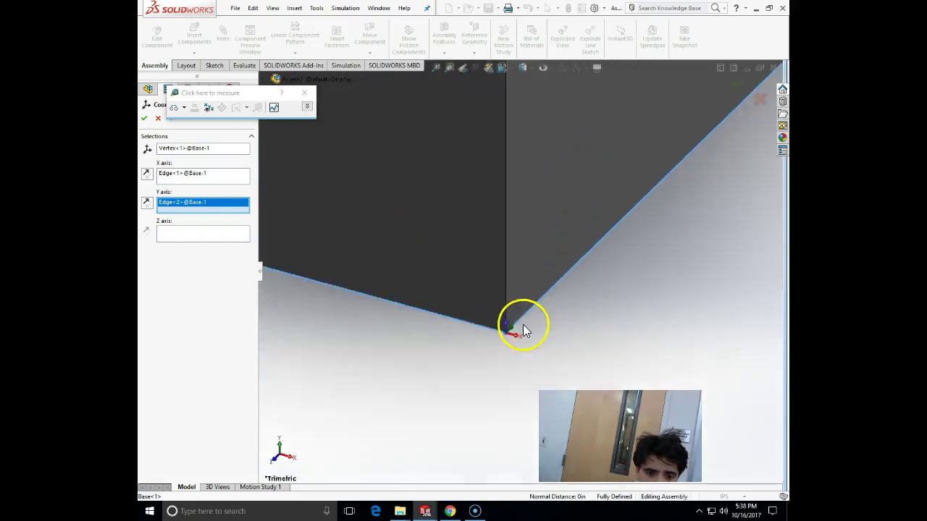
pyautogui.scroll(-2, 475, 320)
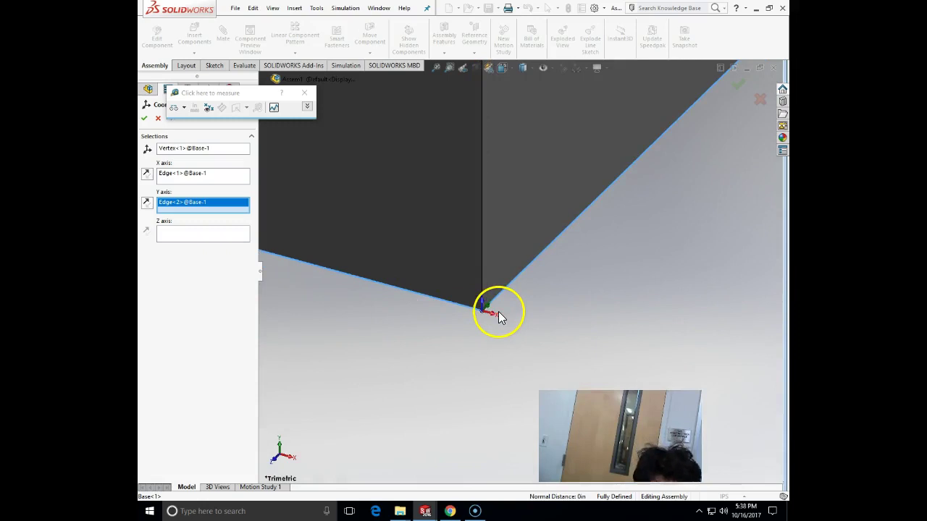
pyautogui.scroll(-1, 498, 311)
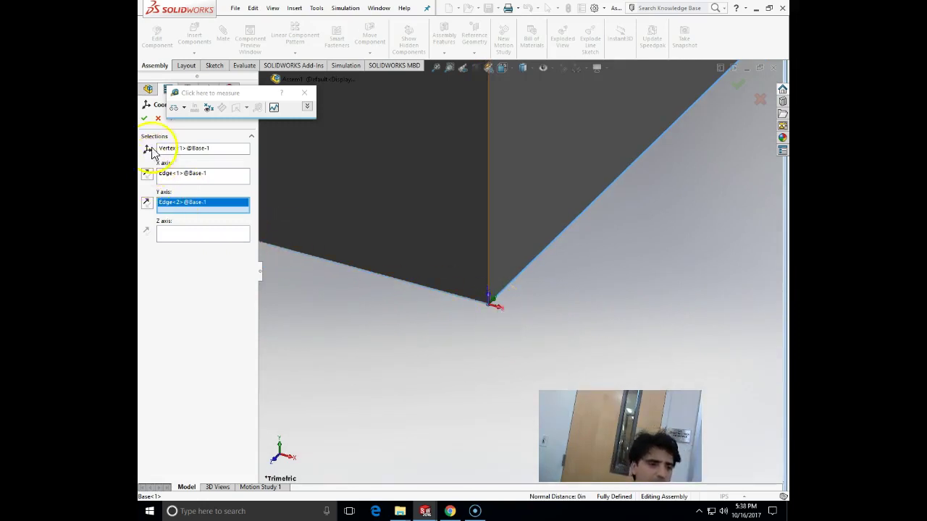
pyautogui.click(144, 119)
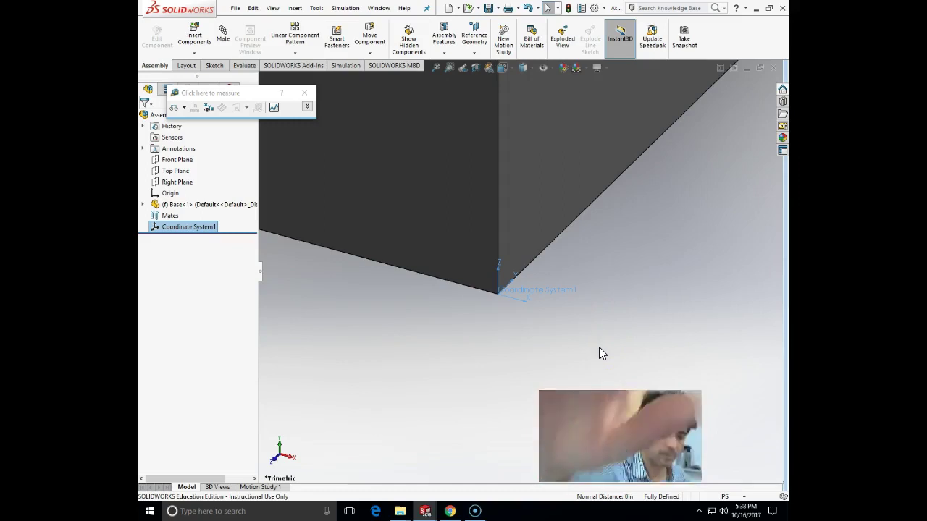
pyautogui.click(304, 93)
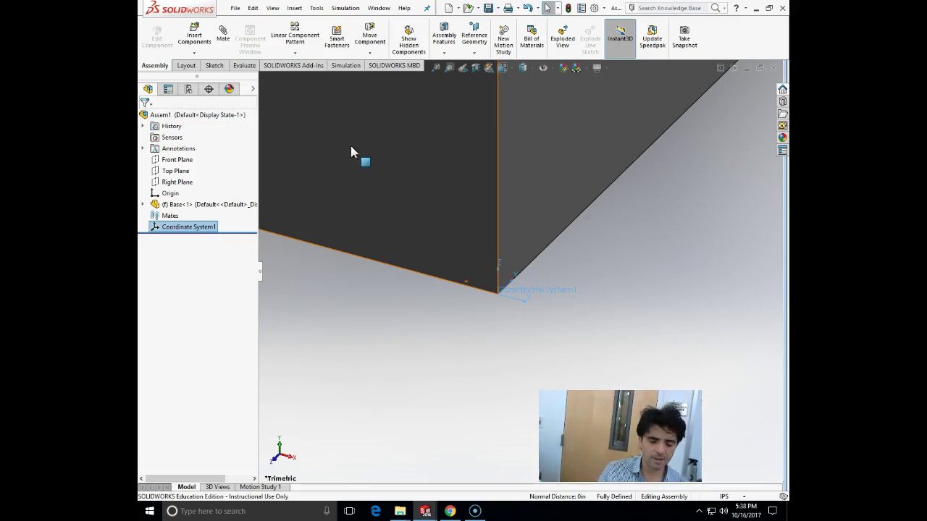
# Step: Insert the Pivot part from the Challenge III folder and place it beside the base
pyautogui.scroll(2, 553, 226)
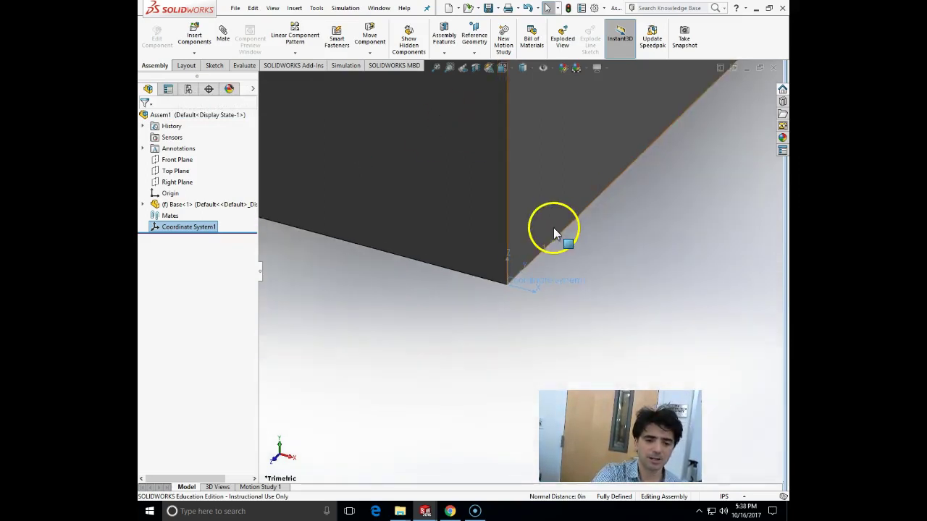
pyautogui.scroll(-11, 554, 226)
pyautogui.scroll(10, 534, 214)
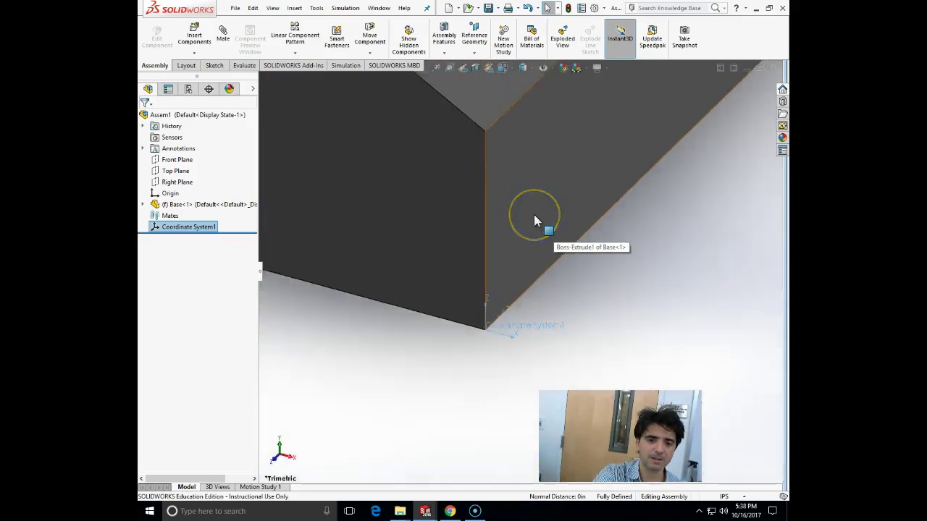
pyautogui.moveTo(532, 212)
pyautogui.mouseDown(button='middle')
pyautogui.moveTo(490, 213)
pyautogui.moveTo(555, 209)
pyautogui.moveTo(505, 245)
pyautogui.mouseUp(button='middle')
pyautogui.scroll(4, 492, 246)
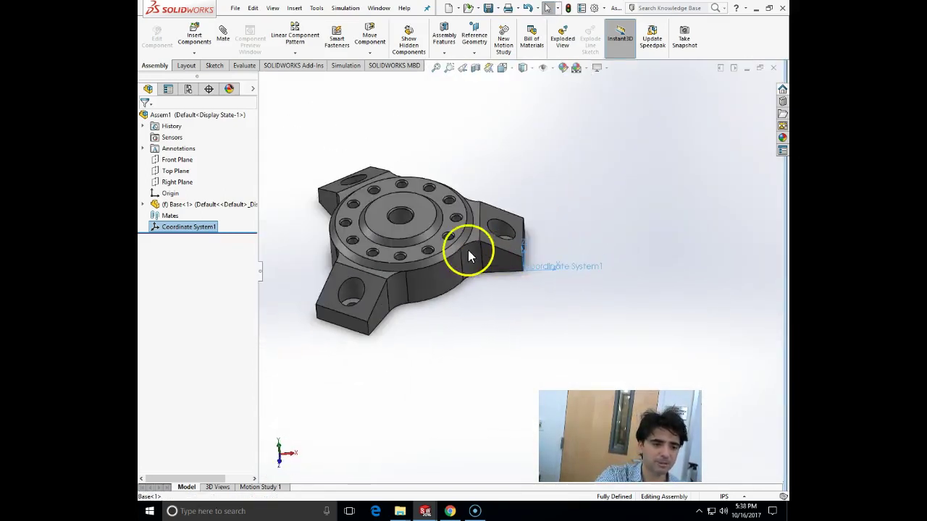
pyautogui.scroll(-2, 459, 228)
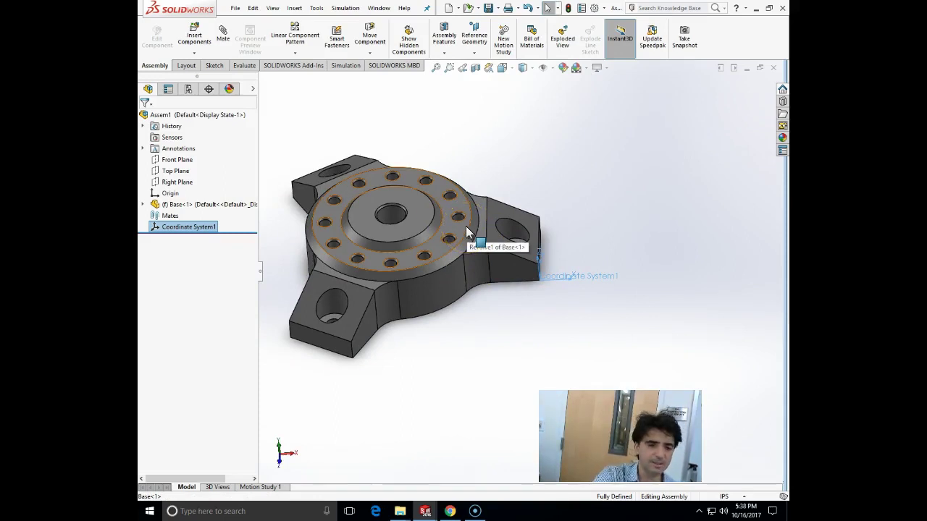
pyautogui.click(194, 52)
pyautogui.click(220, 64)
pyautogui.click(195, 293)
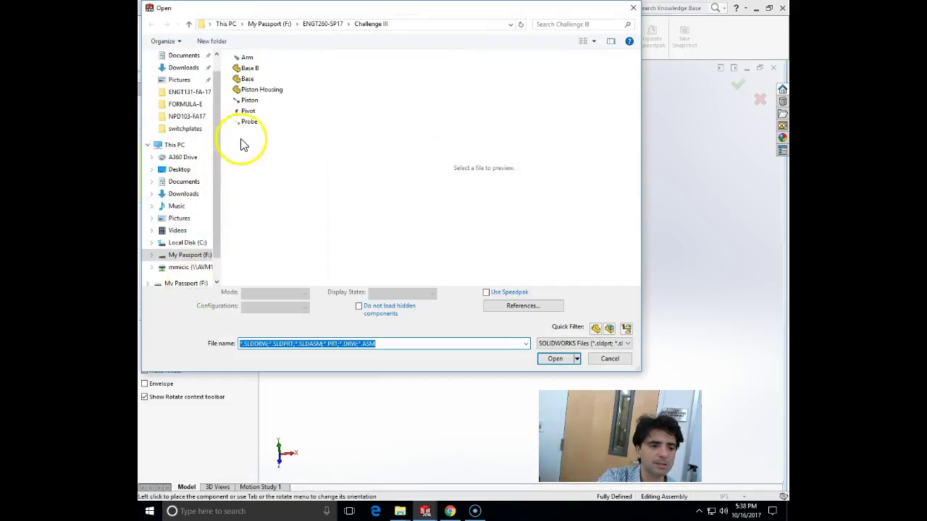
pyautogui.click(250, 112)
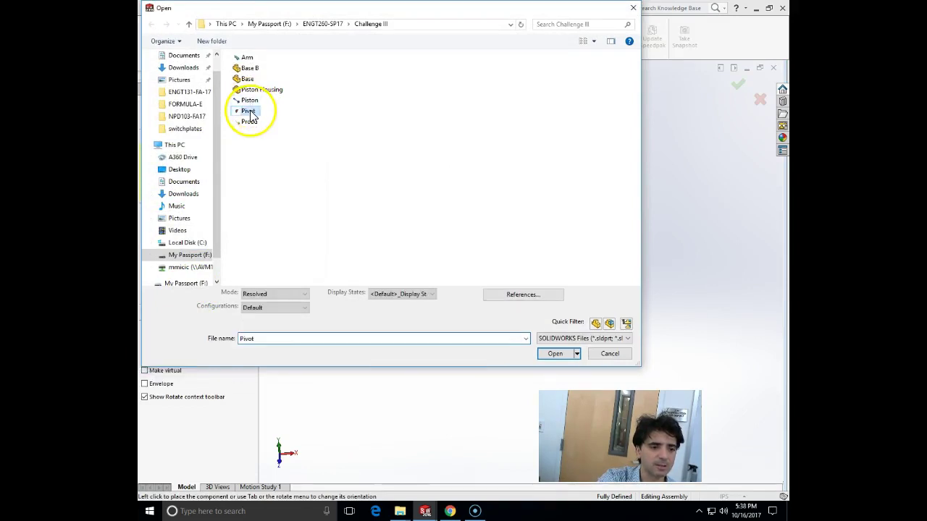
pyautogui.click(557, 357)
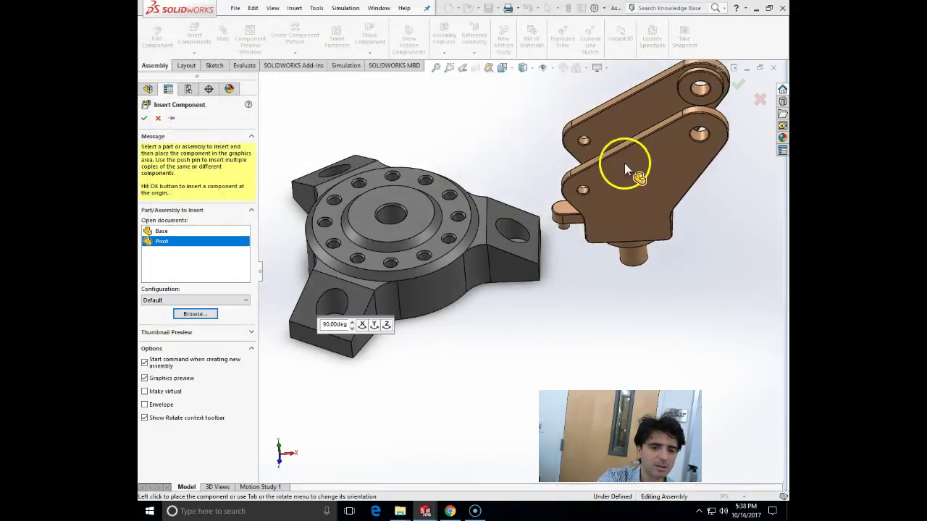
pyautogui.click(653, 180)
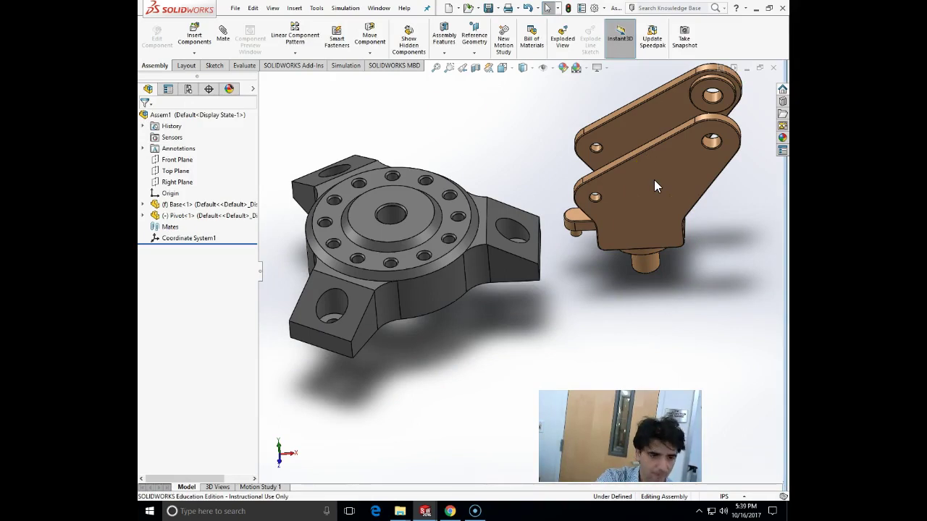
pyautogui.click(223, 36)
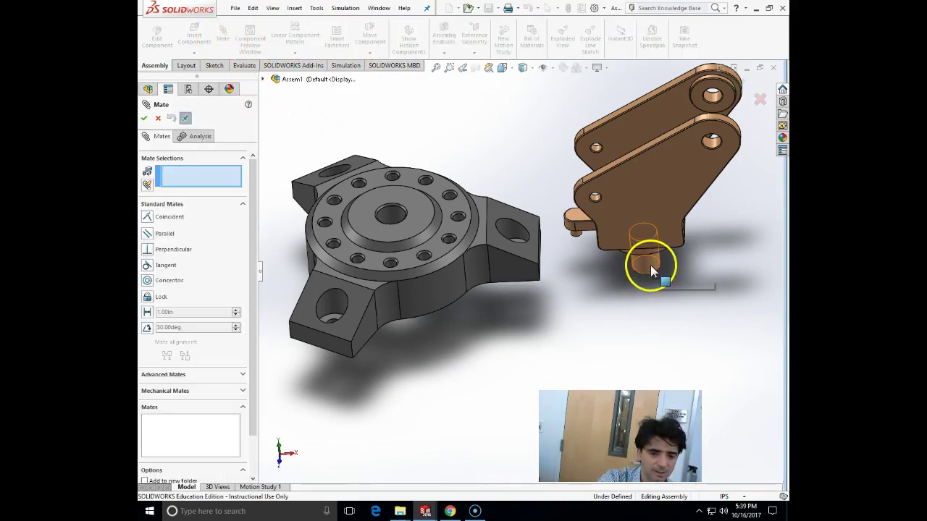
pyautogui.click(650, 265)
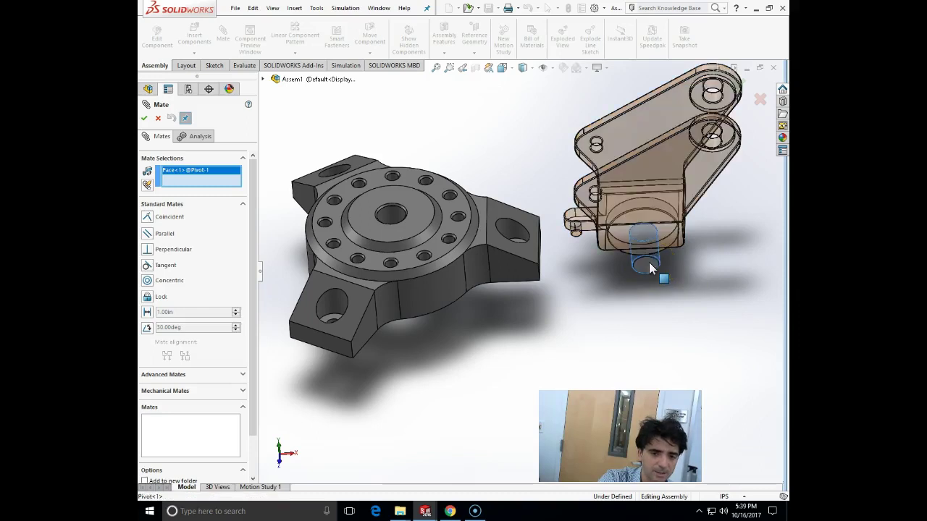
pyautogui.click(392, 219)
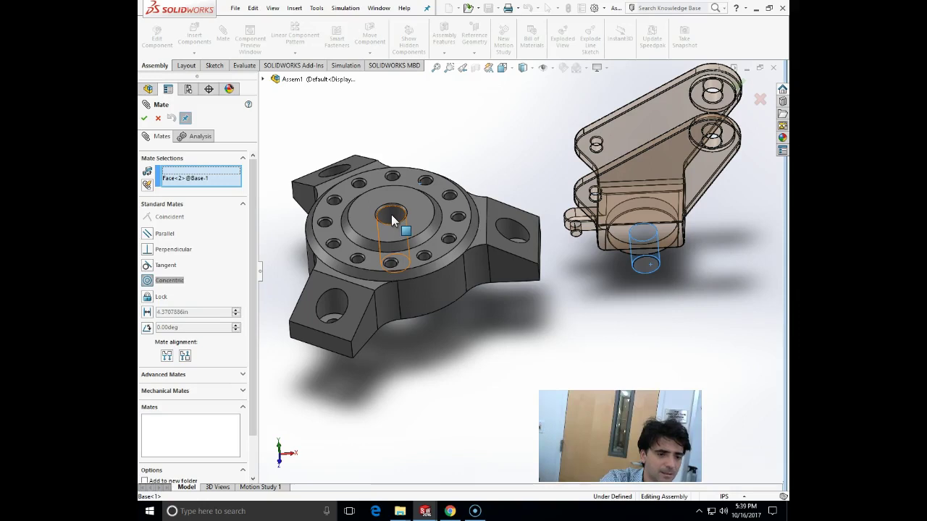
pyautogui.click(207, 178)
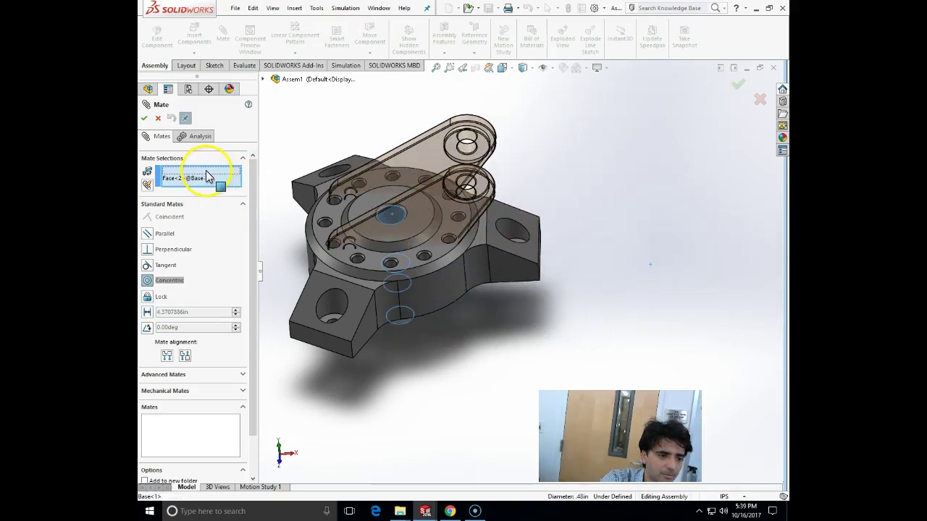
pyautogui.press('Delete')
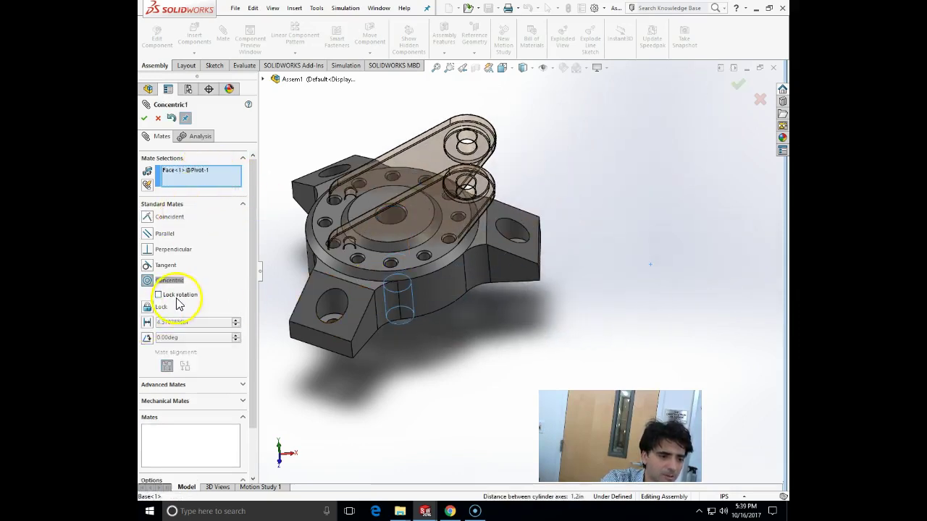
pyautogui.click(144, 118)
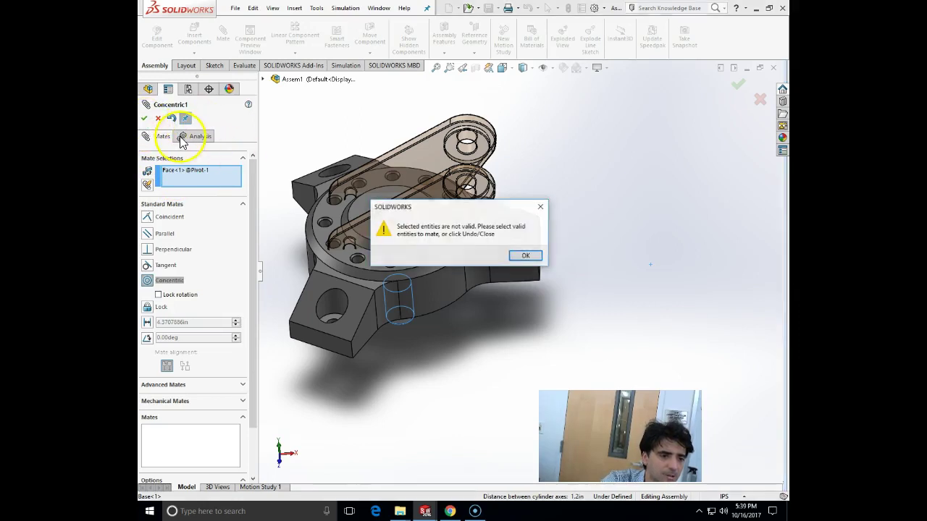
pyautogui.click(526, 256)
pyautogui.click(184, 178)
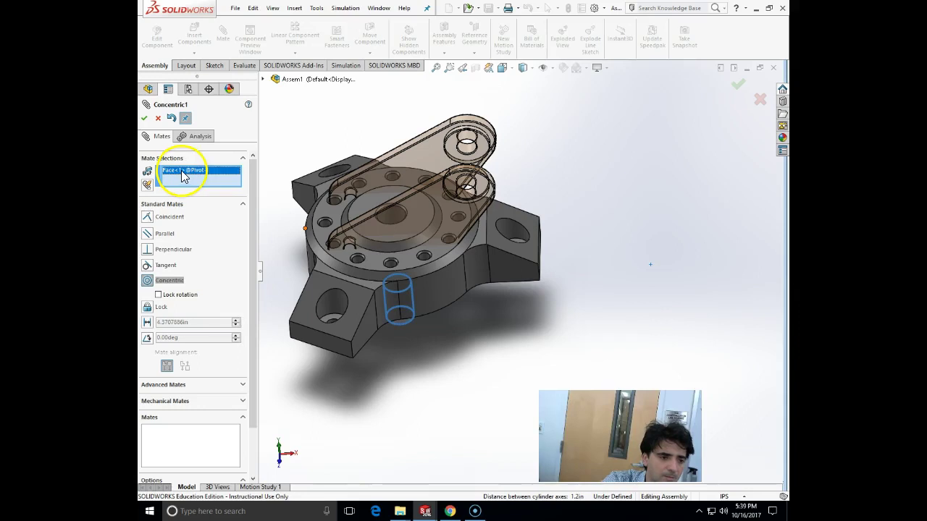
pyautogui.click(176, 119)
pyautogui.click(158, 119)
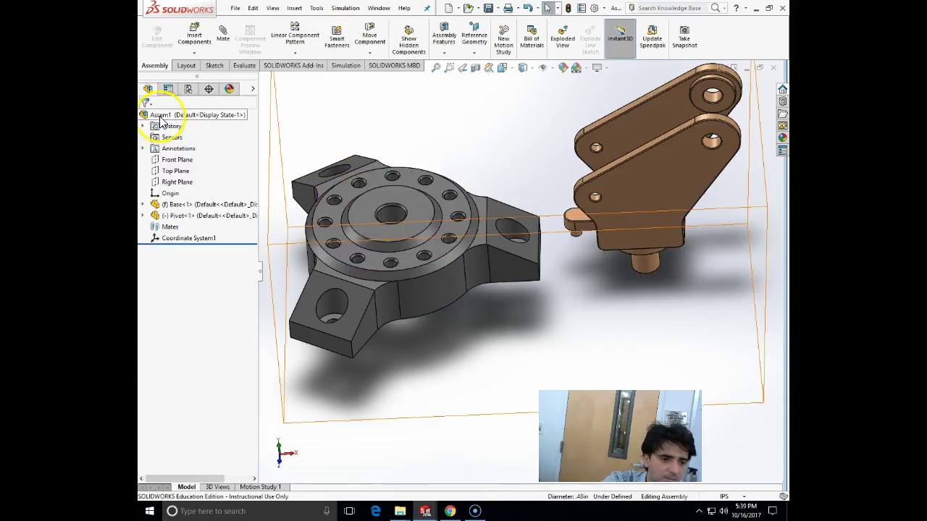
# Step: Add a concentric mate between the base's central hole and the pivot's bottom shaft, and close Mate
pyautogui.click(225, 34)
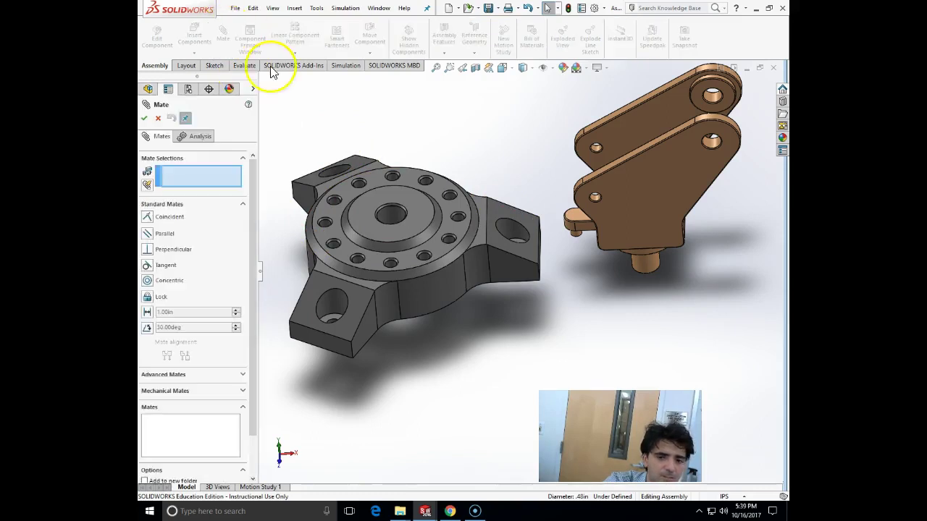
pyautogui.click(389, 213)
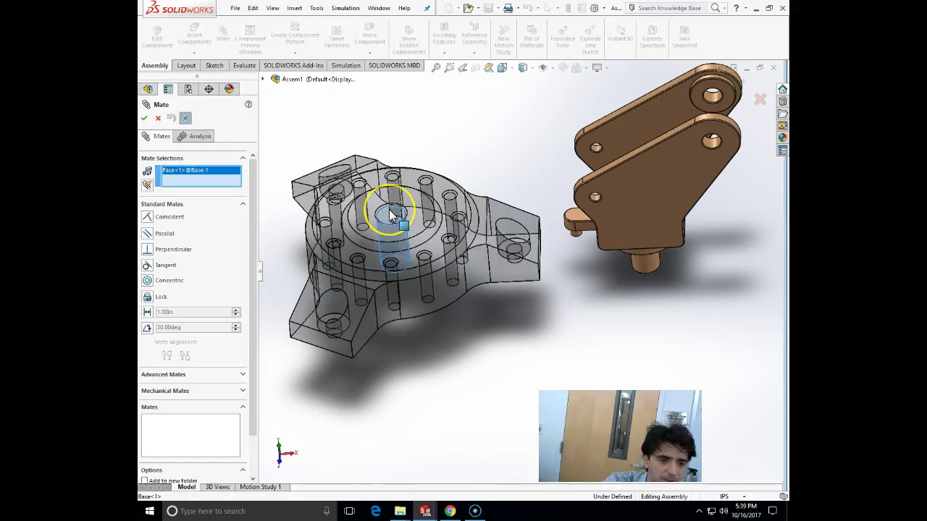
pyautogui.moveTo(653, 360); pyautogui.dragTo(652, 315, button='middle')
pyautogui.click(651, 304)
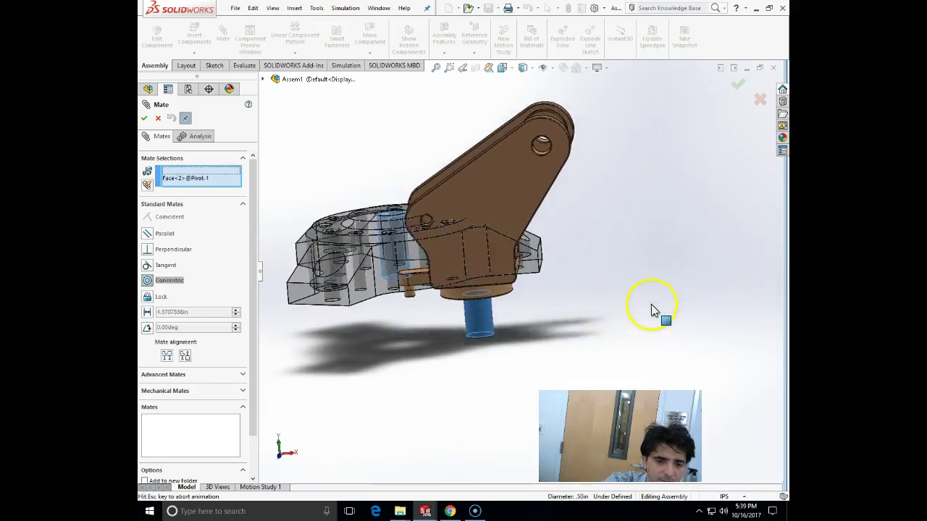
pyautogui.click(144, 119)
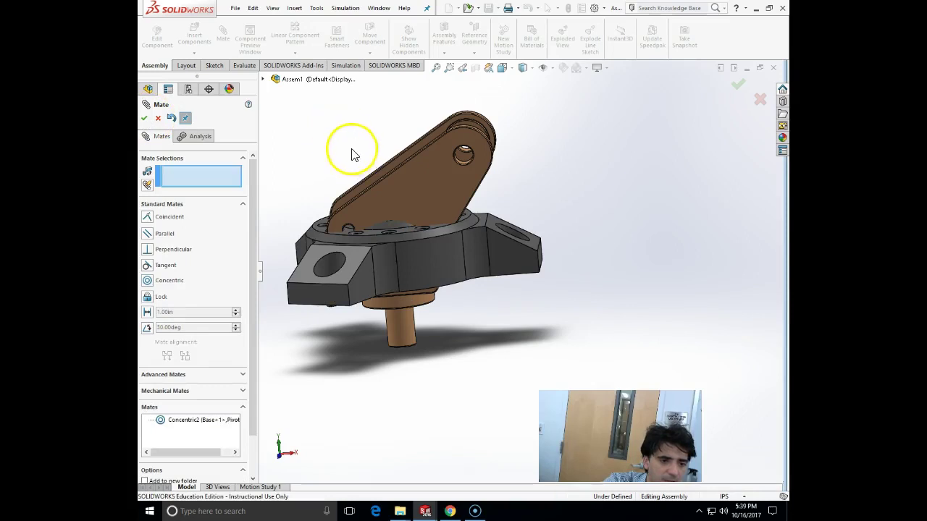
pyautogui.click(146, 120)
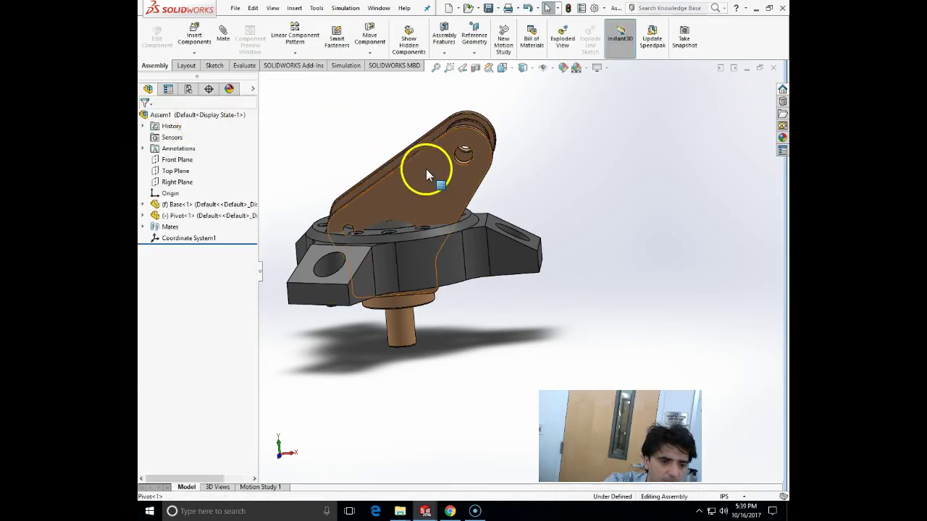
# Step: Raise the pivot along its shaft axis until its flange is clear above the base, and start a new mate
pyautogui.click(432, 138)
pyautogui.moveTo(443, 189); pyautogui.dragTo(456, 58)
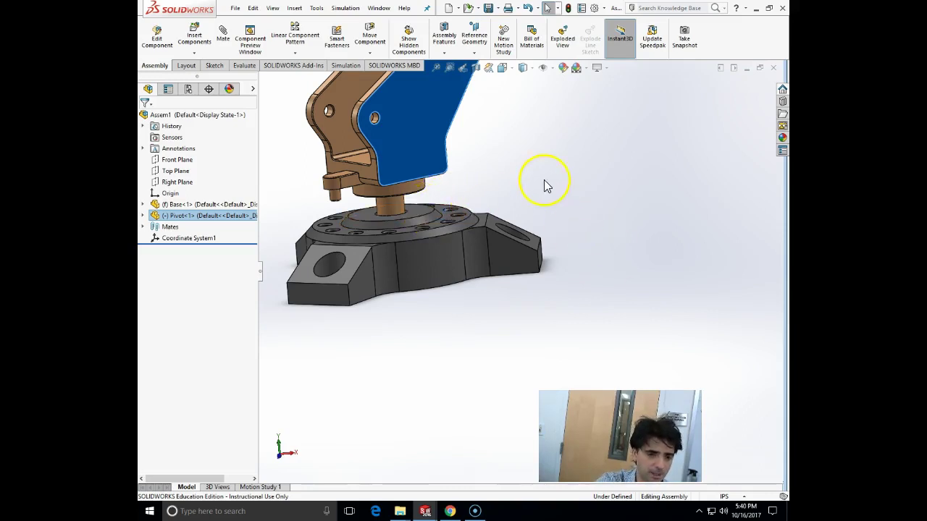
pyautogui.moveTo(543, 185); pyautogui.dragTo(534, 128, button='middle')
pyautogui.click(222, 33)
pyautogui.click(379, 151)
pyautogui.scroll(-5, 528, 172)
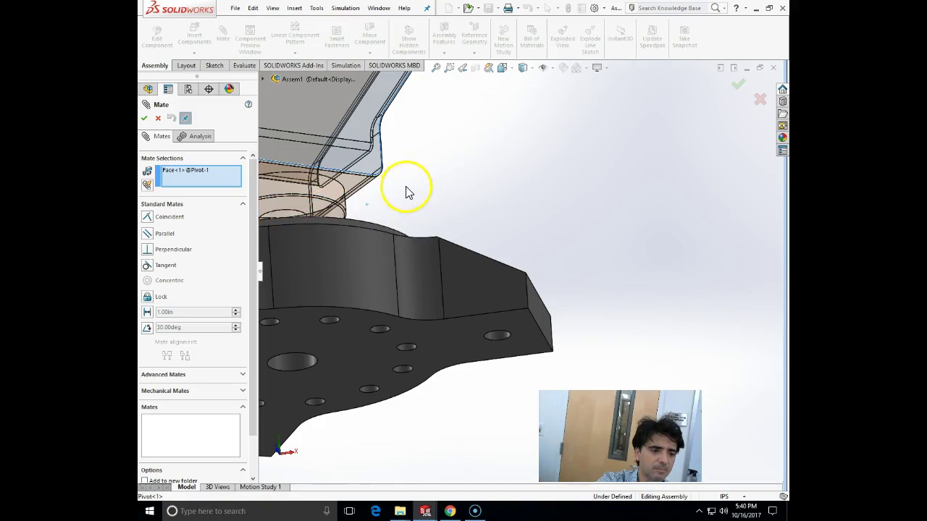
pyautogui.scroll(5, 405, 192)
pyautogui.moveTo(403, 196); pyautogui.dragTo(201, 165, button='middle')
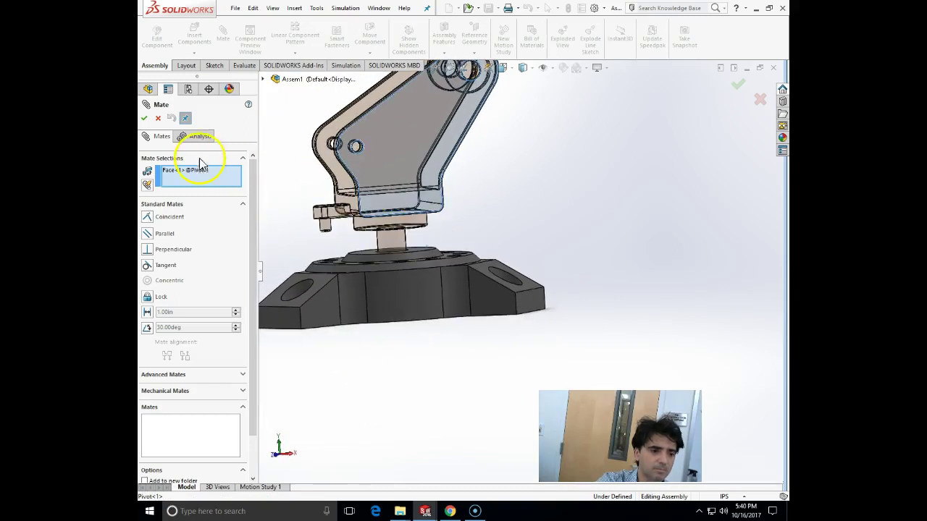
pyautogui.click(194, 171)
pyautogui.press('Delete')
# Step: Add a coincident mate between the underside of the pivot's round flange and the base's raised top face, and close Mate
pyautogui.moveTo(368, 203)
pyautogui.mouseDown(button='middle')
pyautogui.moveTo(491, 213)
pyautogui.moveTo(376, 216)
pyautogui.mouseUp(button='middle')
pyautogui.scroll(-5, 384, 221)
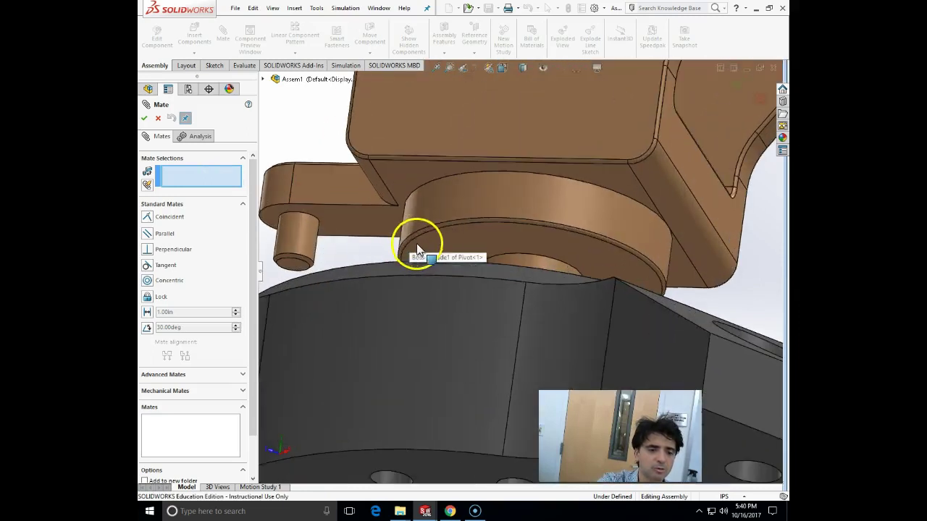
pyautogui.click(460, 241)
pyautogui.moveTo(749, 275); pyautogui.dragTo(771, 405, button='middle')
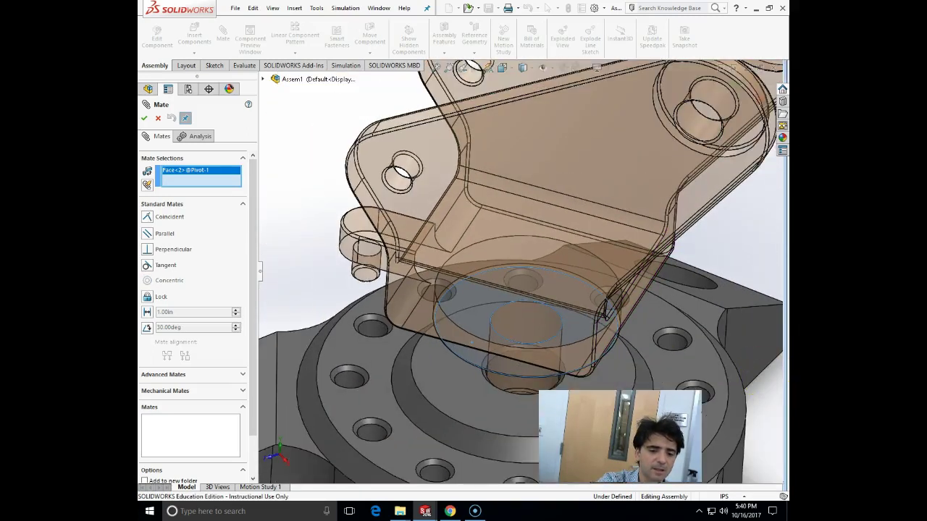
pyautogui.click(501, 421)
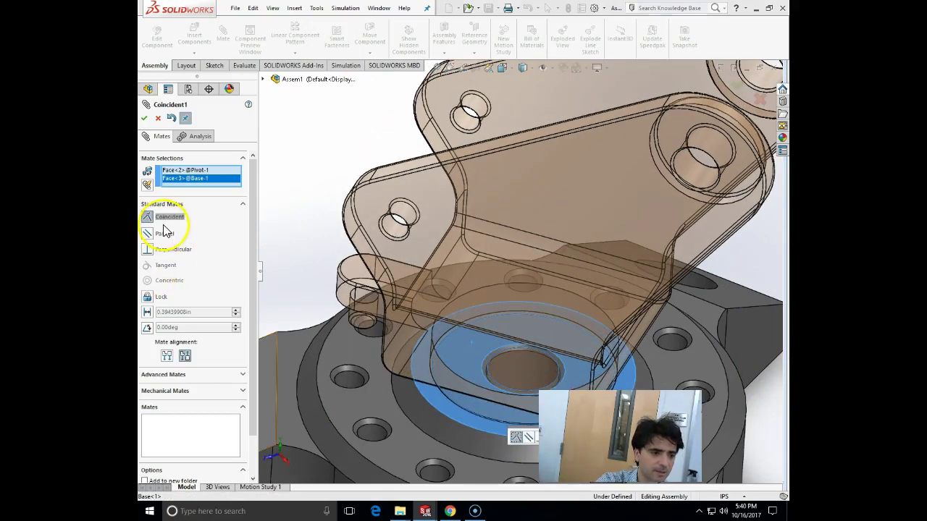
pyautogui.click(144, 119)
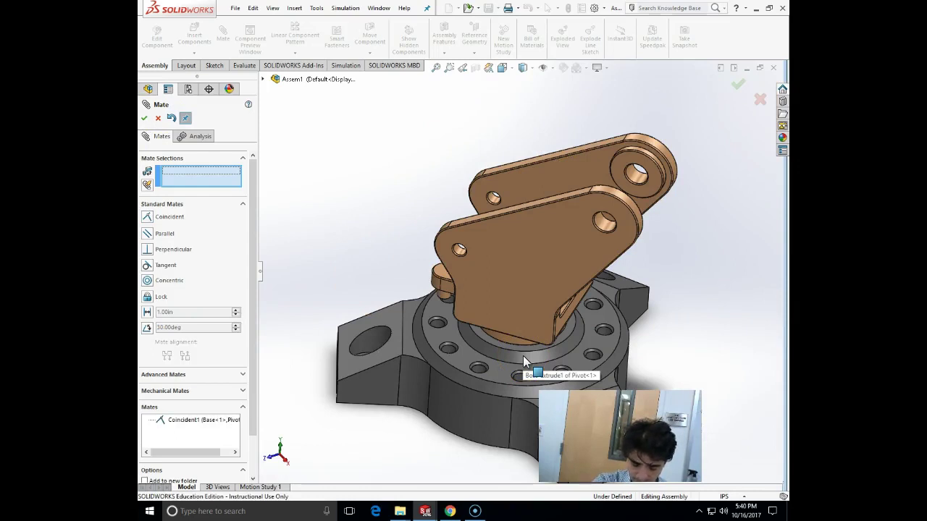
pyautogui.click(512, 320)
pyautogui.click(144, 119)
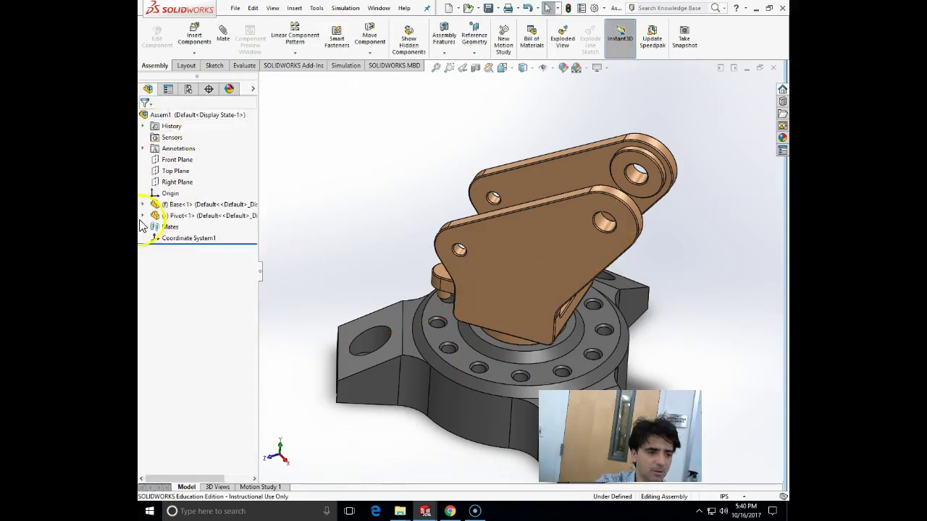
# Step: Expand the Base and Pivot components in the feature tree to reach their reference planes
pyautogui.click(518, 228)
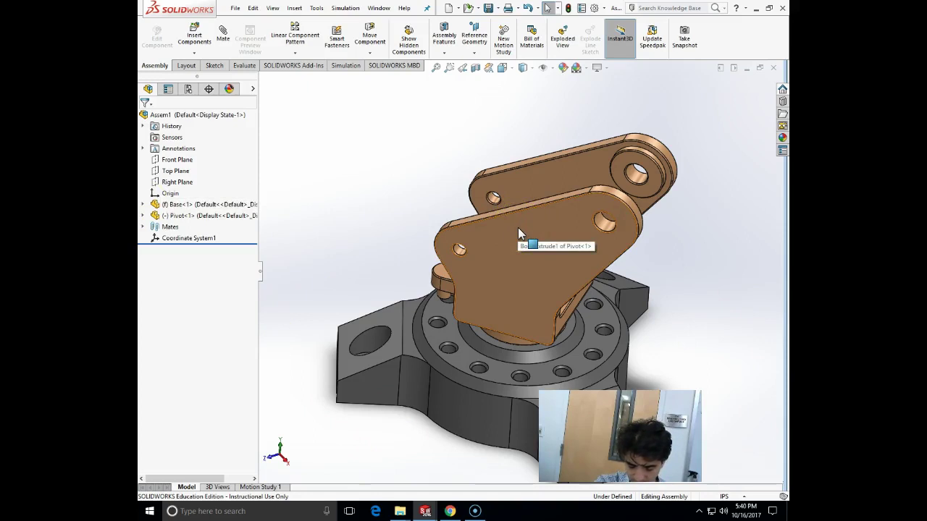
pyautogui.click(144, 204)
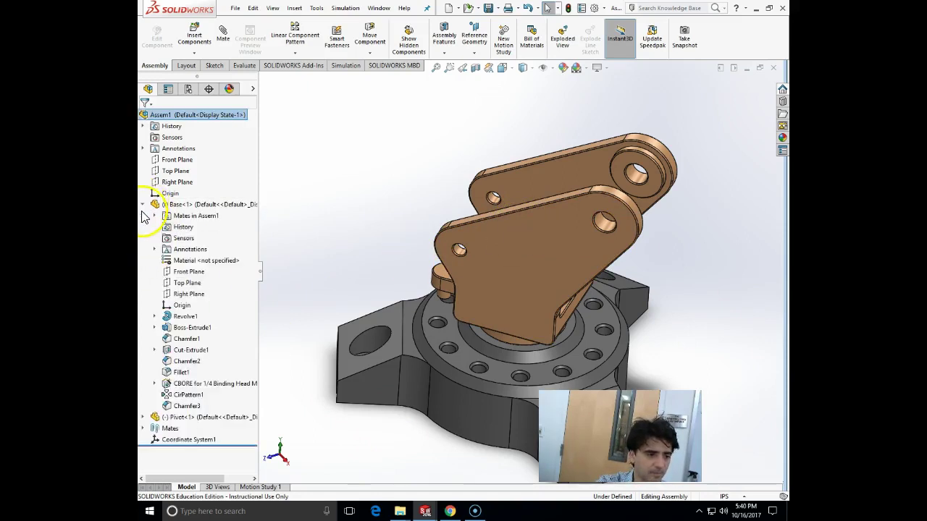
pyautogui.click(144, 424)
pyautogui.moveTo(251, 304); pyautogui.dragTo(265, 196)
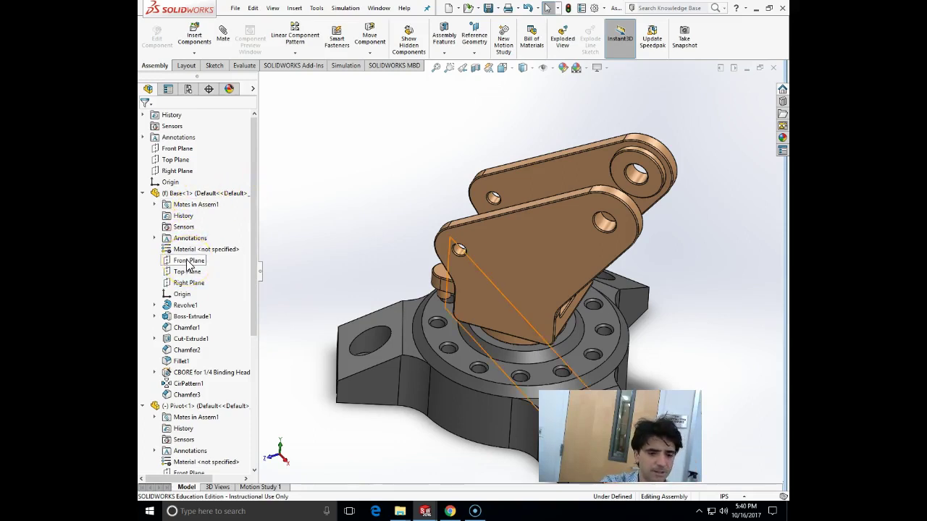
pyautogui.scroll(1, 187, 265)
# Step: Add a coincident mate between the Front Plane of the pivot and the Front Plane of the base, and close Mate
pyautogui.click(226, 295)
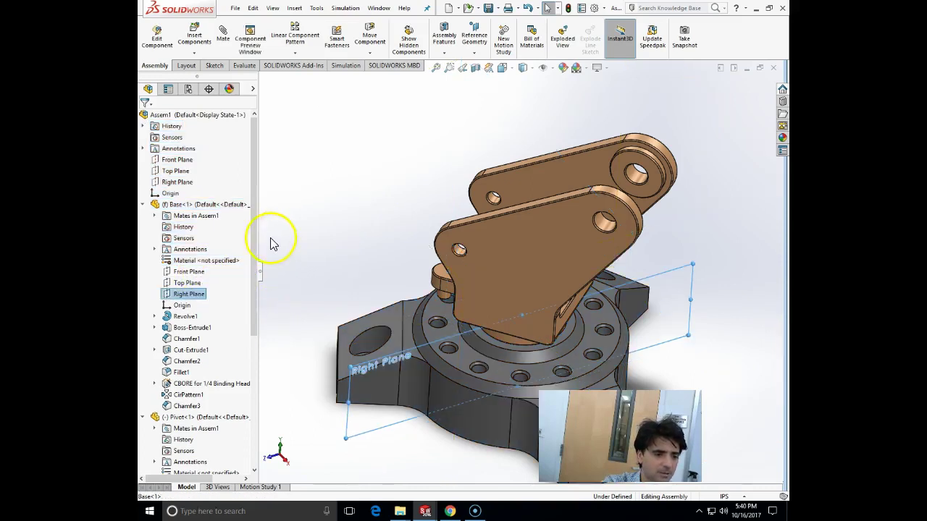
pyautogui.click(187, 272)
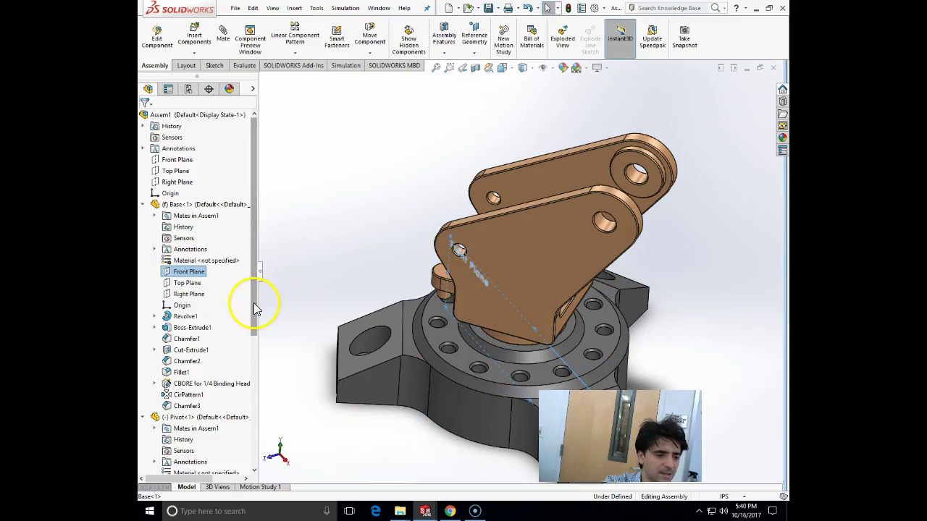
pyautogui.scroll(-5, 253, 308)
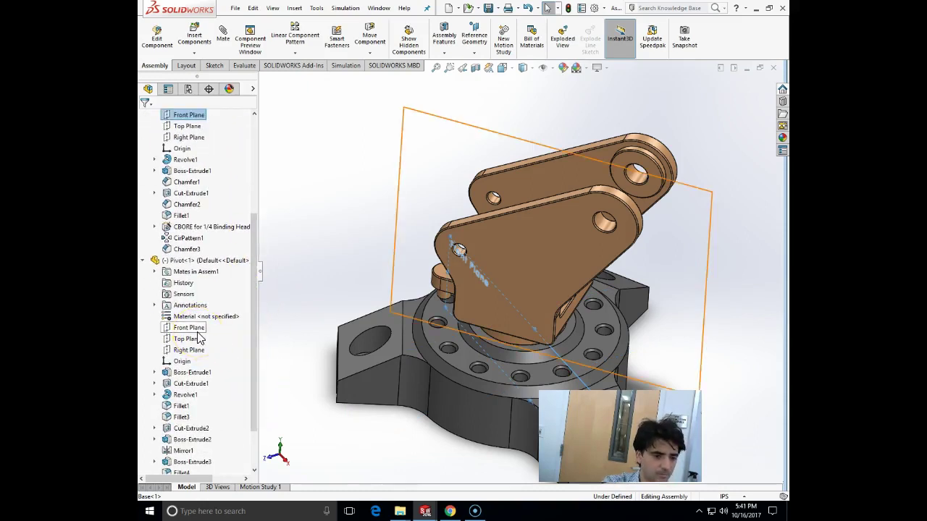
pyautogui.hotkey('ctrl', 'a')
pyautogui.click(297, 300)
pyautogui.click(184, 328)
pyautogui.click(184, 328)
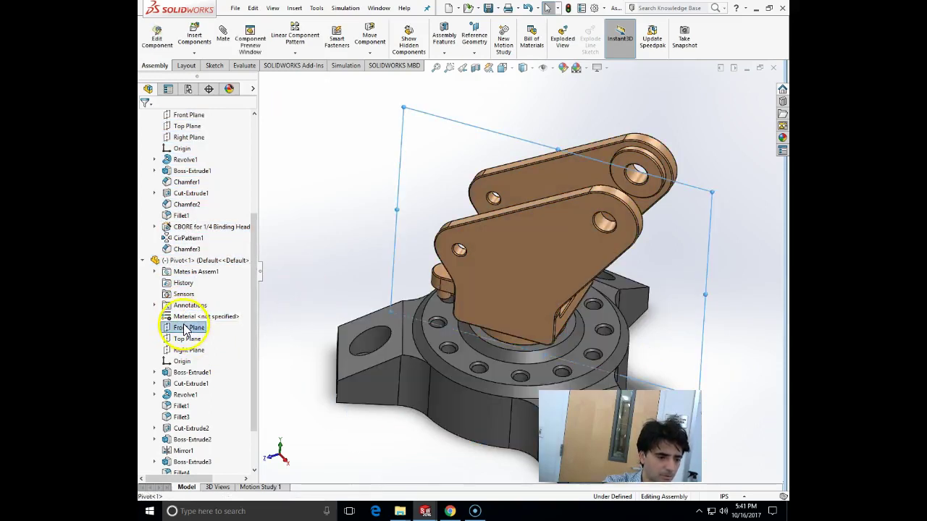
pyautogui.keyDown('ctrl'); pyautogui.click(189, 116); pyautogui.keyUp('ctrl')
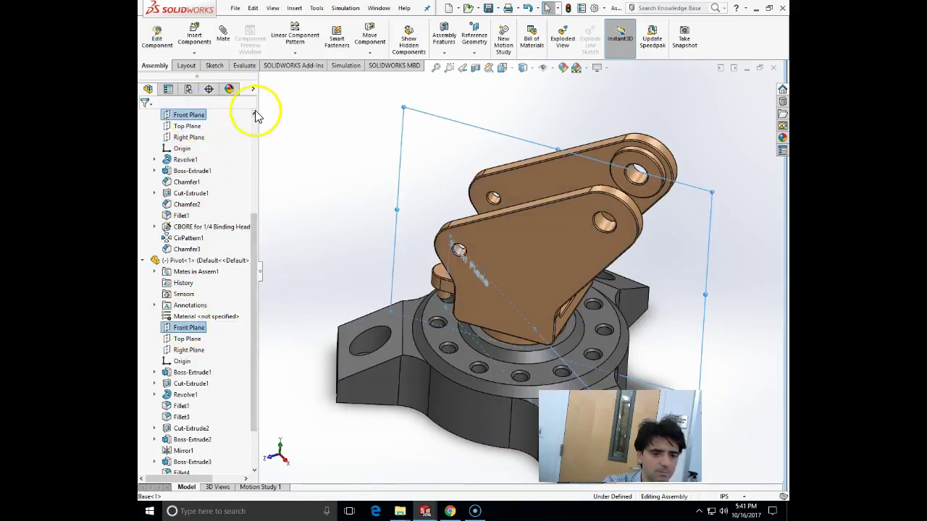
pyautogui.click(231, 45)
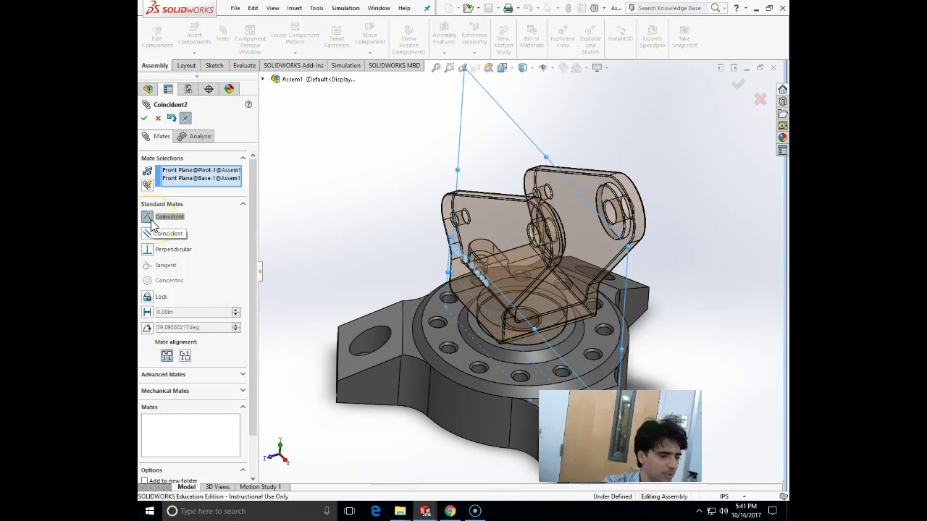
pyautogui.click(145, 120)
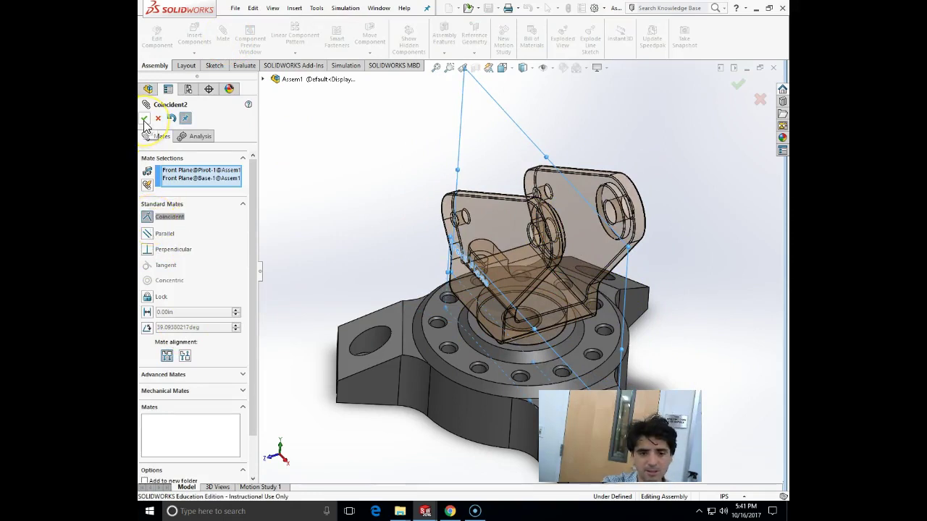
pyautogui.click(145, 120)
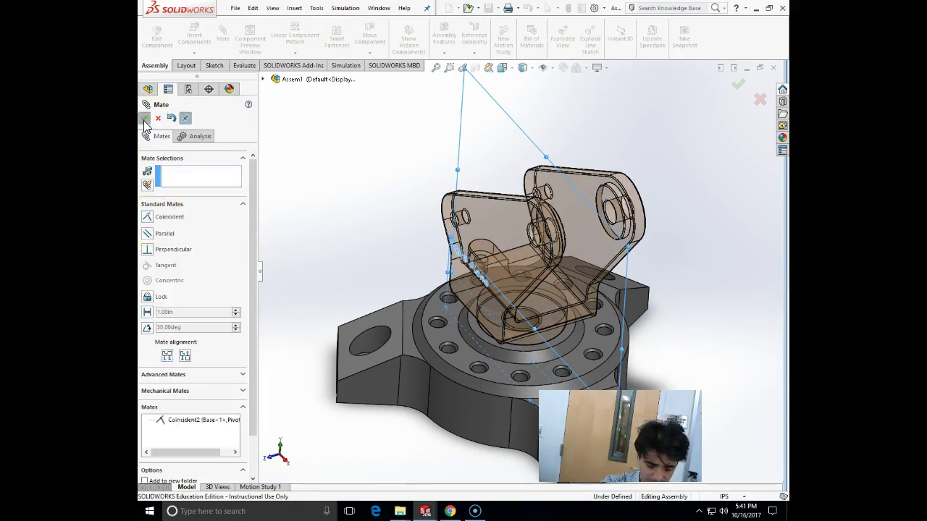
pyautogui.click(145, 120)
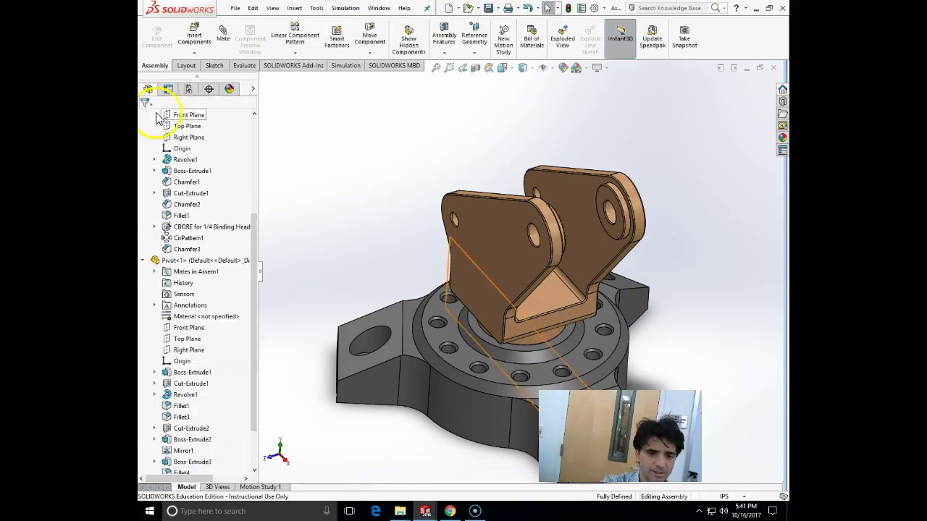
pyautogui.scroll(3, 426, 248)
pyautogui.scroll(2, 606, 307)
pyautogui.scroll(-3, 585, 320)
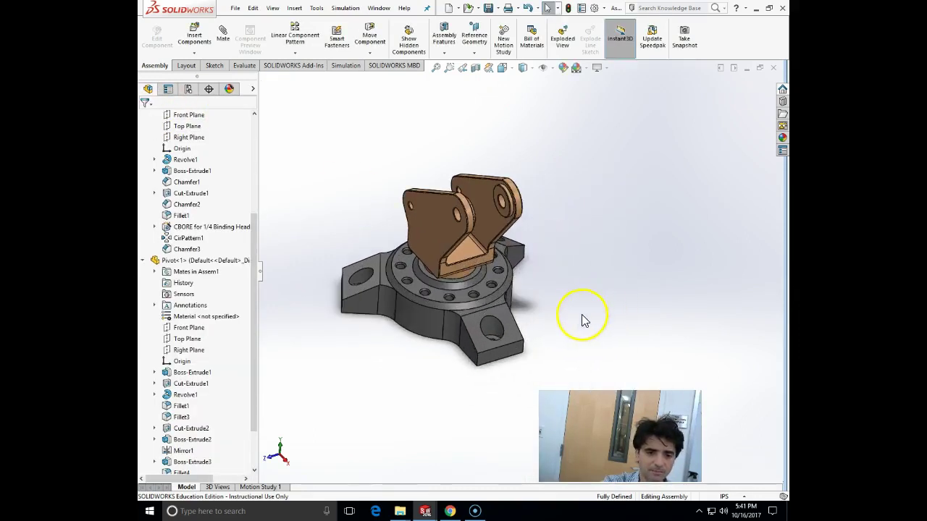
pyautogui.click(542, 291)
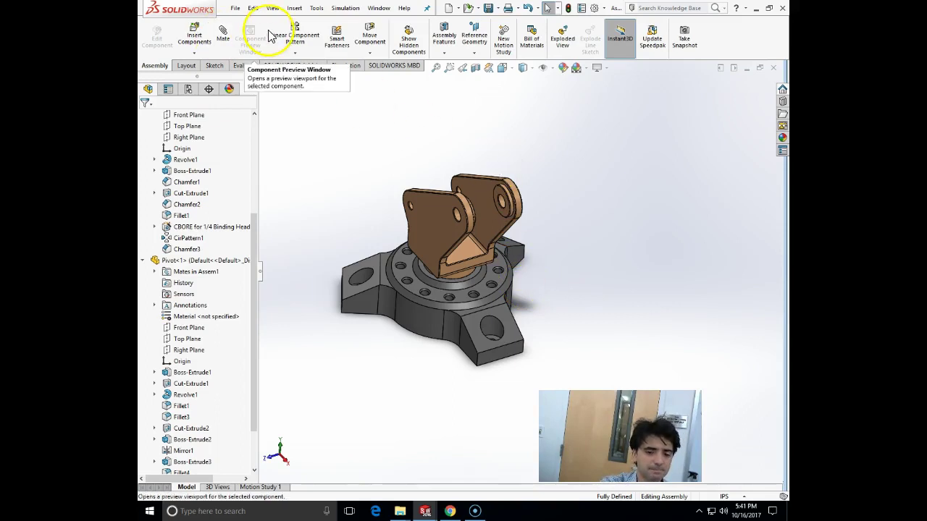
# Step: Evaluate the assembly's mass properties with coordinate values reported relative to Coordinate System1, and close the report
pyautogui.click(316, 9)
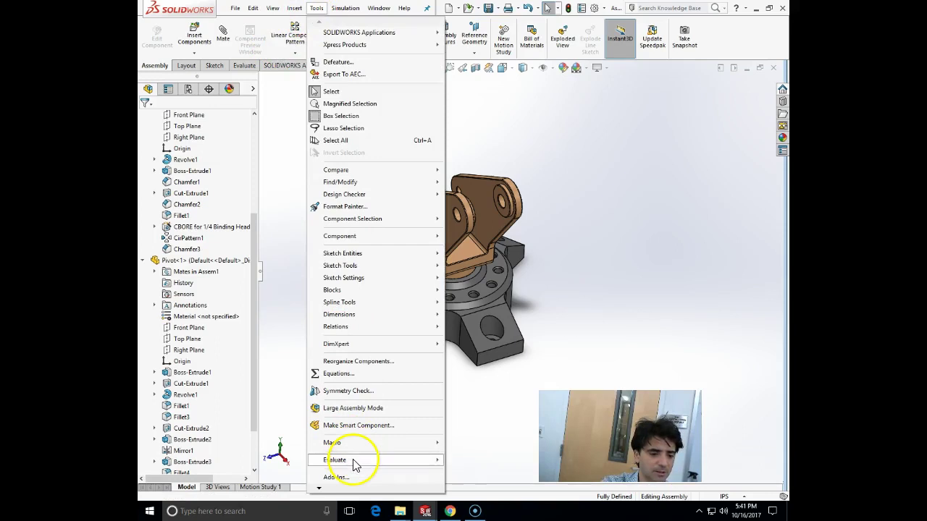
pyautogui.moveTo(354, 461)
pyautogui.click(491, 333)
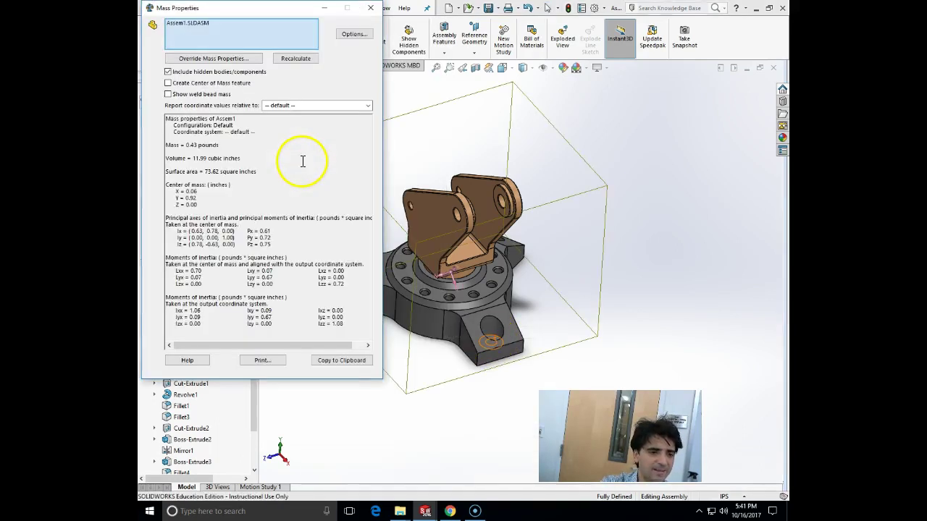
pyautogui.click(368, 107)
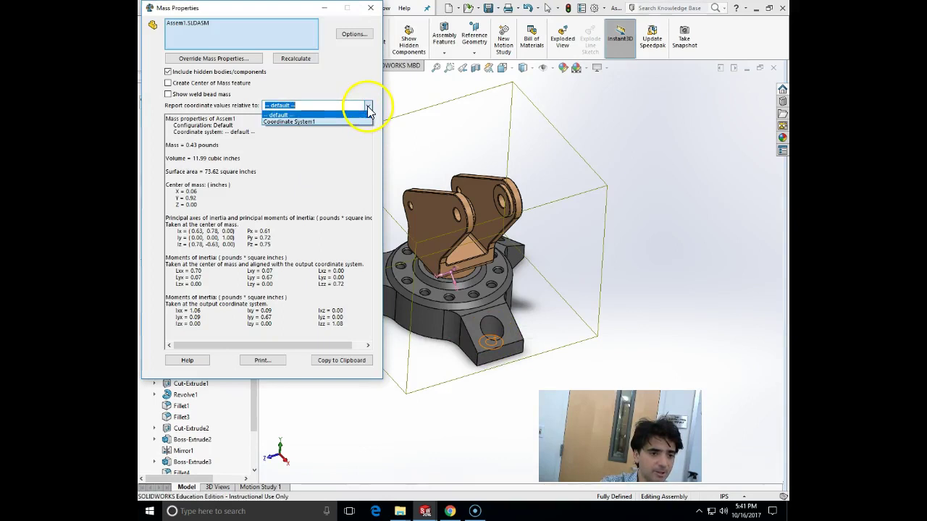
pyautogui.click(297, 122)
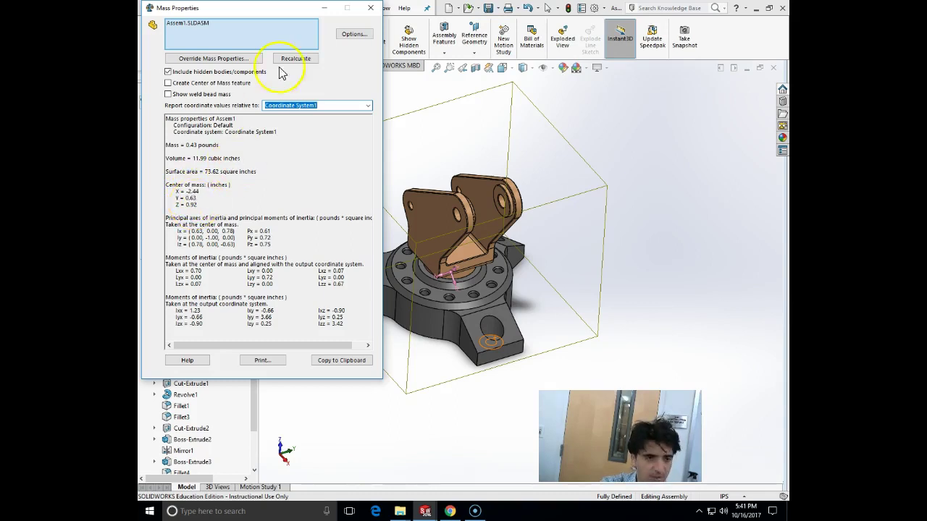
pyautogui.click(373, 9)
pyautogui.click(703, 295)
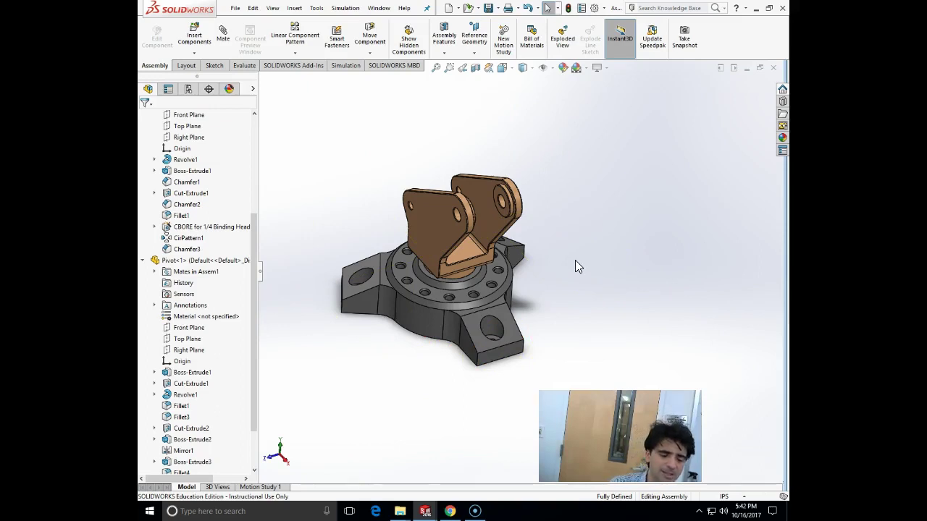
pyautogui.moveTo(440, 263); pyautogui.dragTo(428, 167)
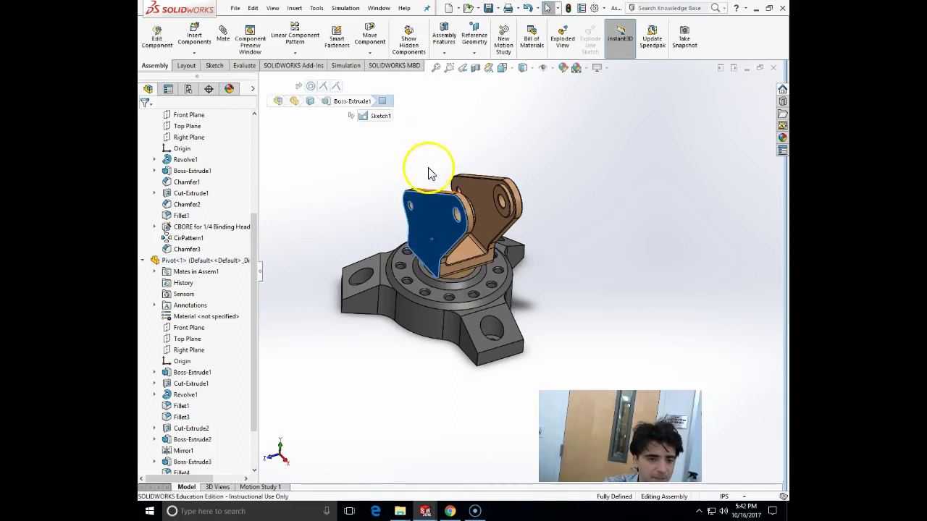
pyautogui.click(428, 168)
pyautogui.moveTo(435, 210); pyautogui.dragTo(496, 369)
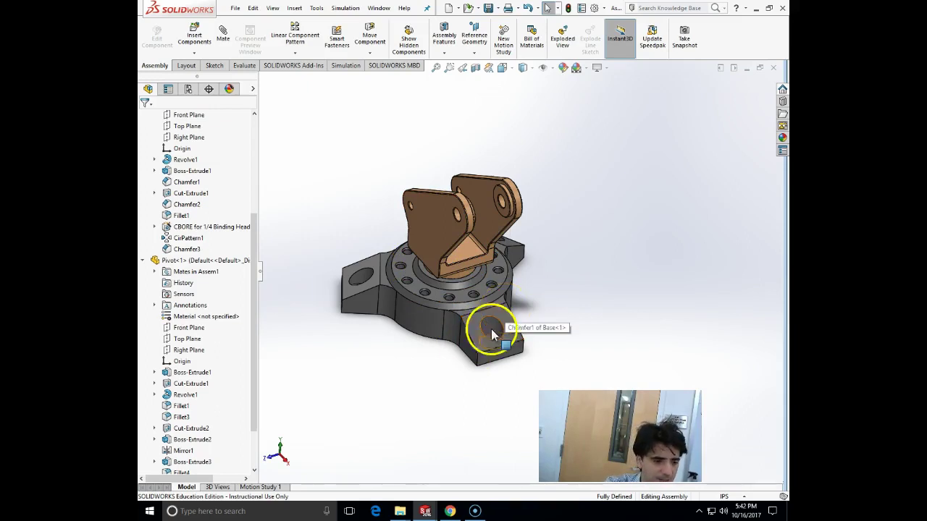
# Step: Collapse the Base and Pivot components in the feature tree and expand the Mates folder
pyautogui.scroll(-3, 246, 362)
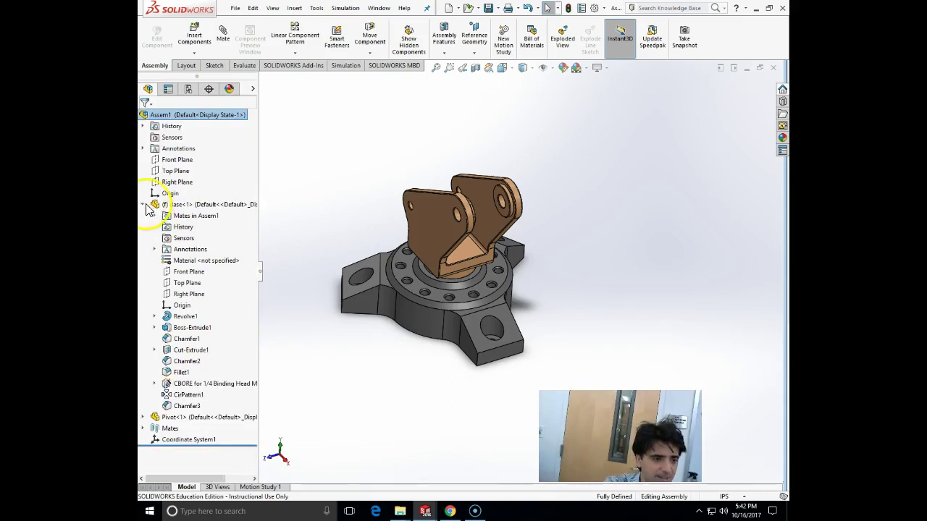
pyautogui.click(143, 204)
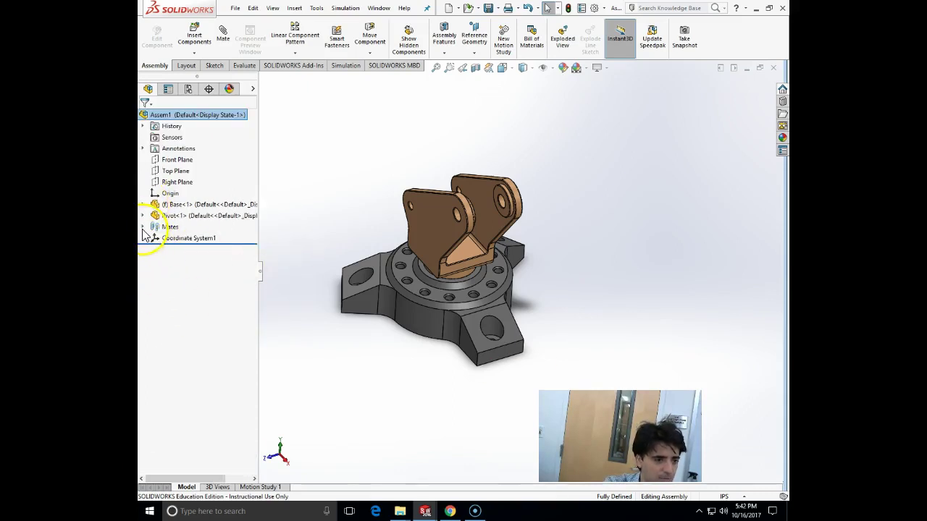
pyautogui.click(143, 228)
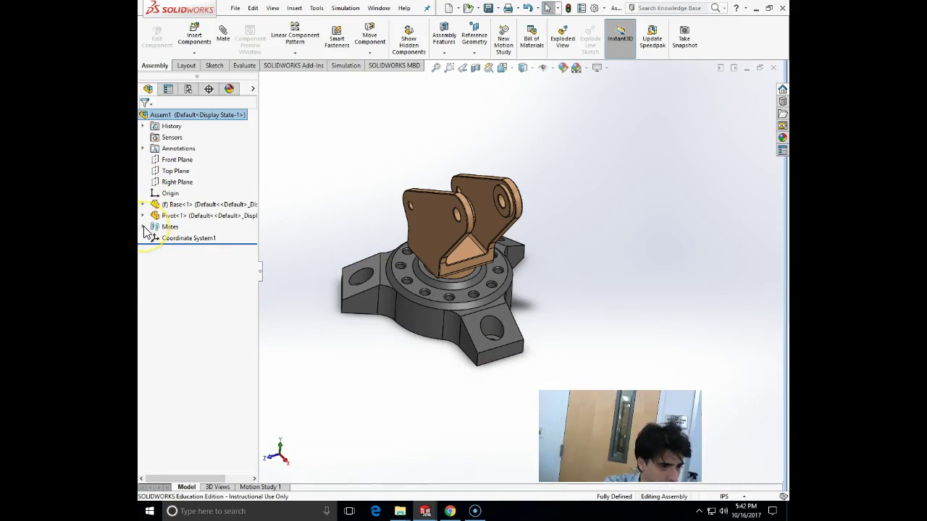
pyautogui.click(143, 221)
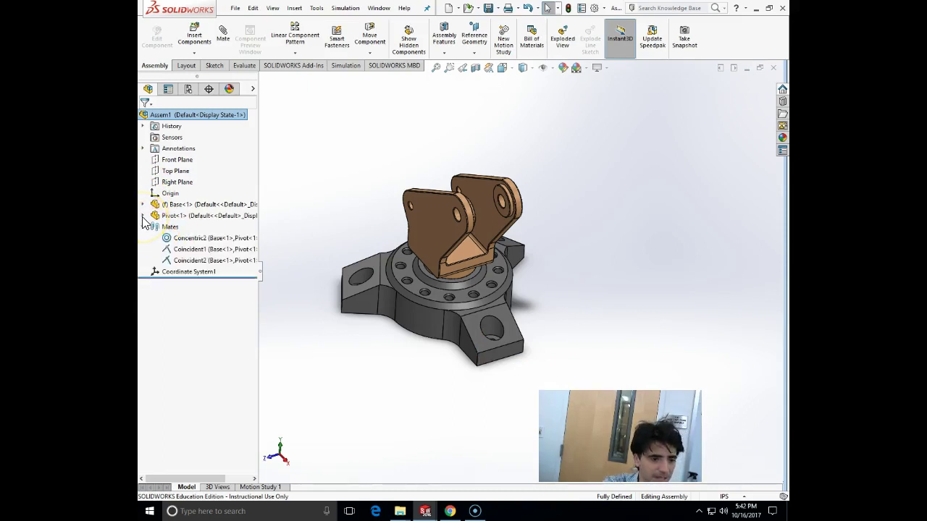
# Step: Edit the coincident mate between the base and pivot Front Planes, changing it to an angle mate of 30 degrees
pyautogui.click(188, 262)
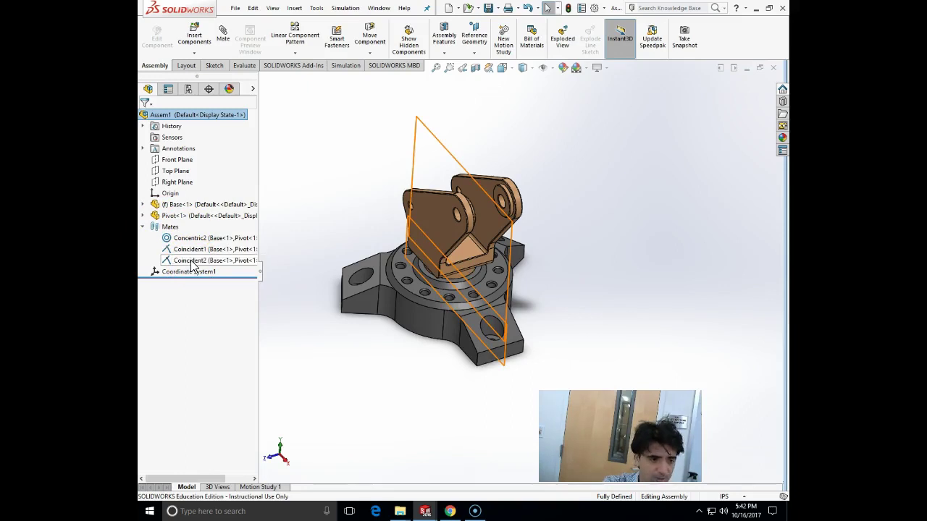
pyautogui.click(191, 263)
pyautogui.click(200, 237)
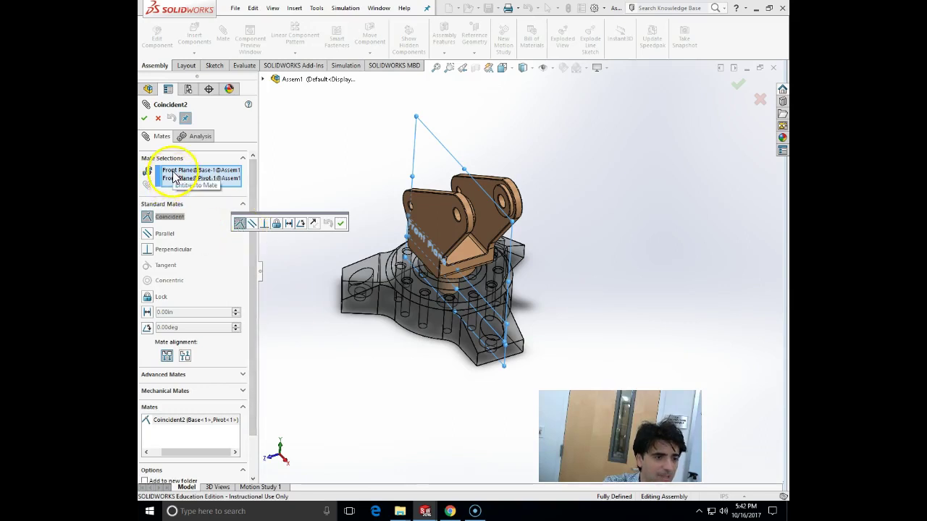
pyautogui.click(152, 220)
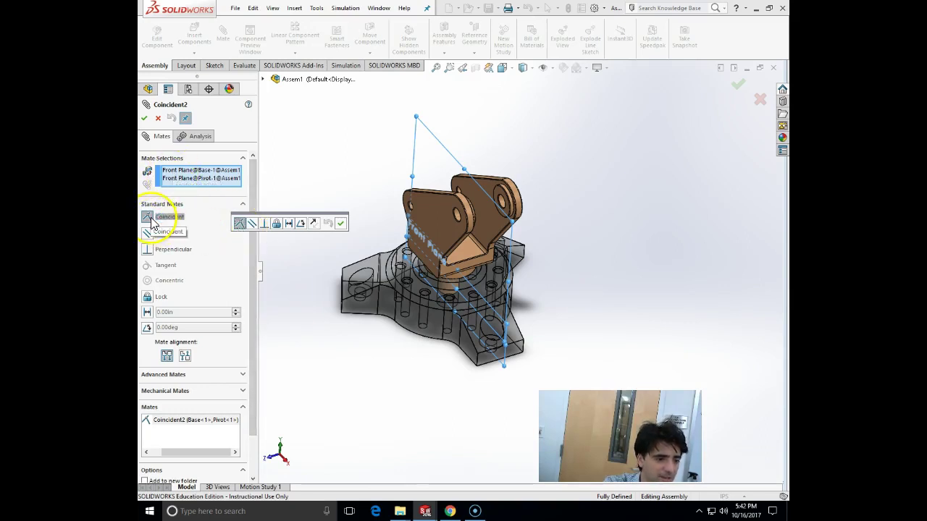
pyautogui.click(148, 327)
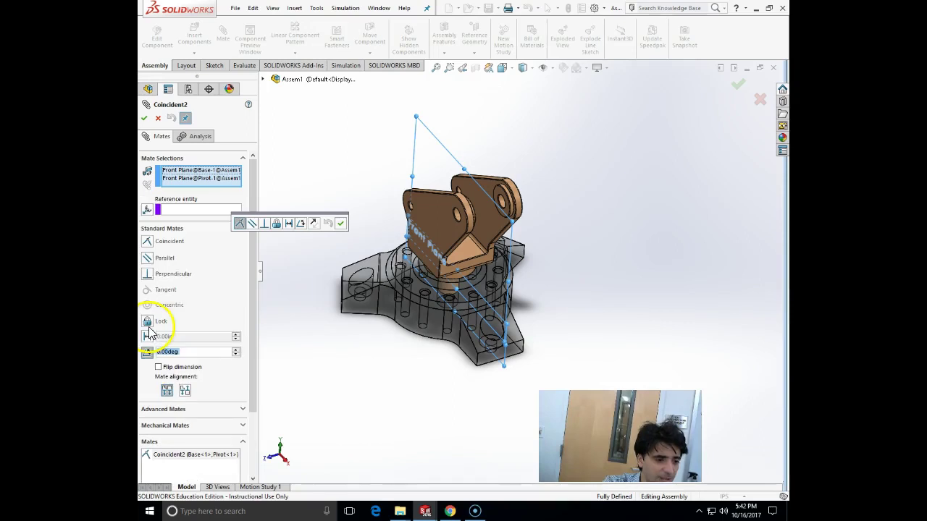
pyautogui.click(181, 352)
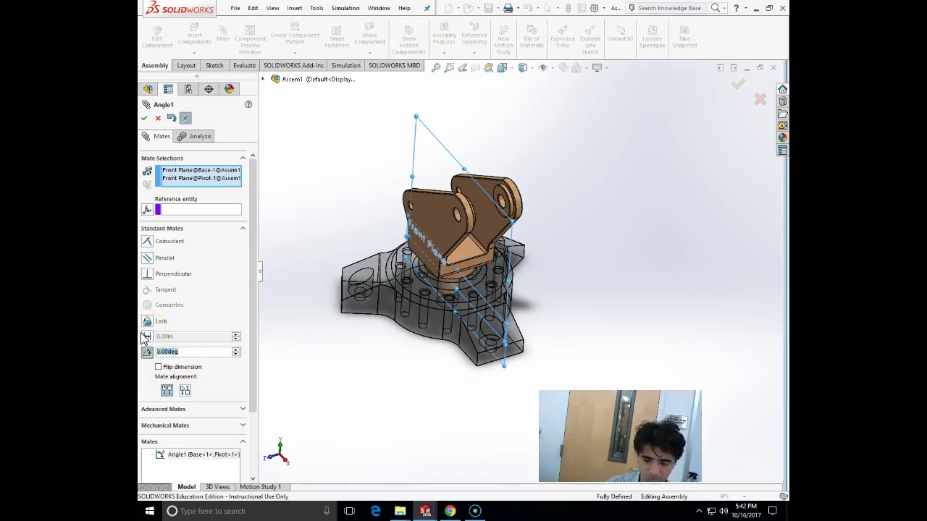
pyautogui.write('30')
pyautogui.press('Return')
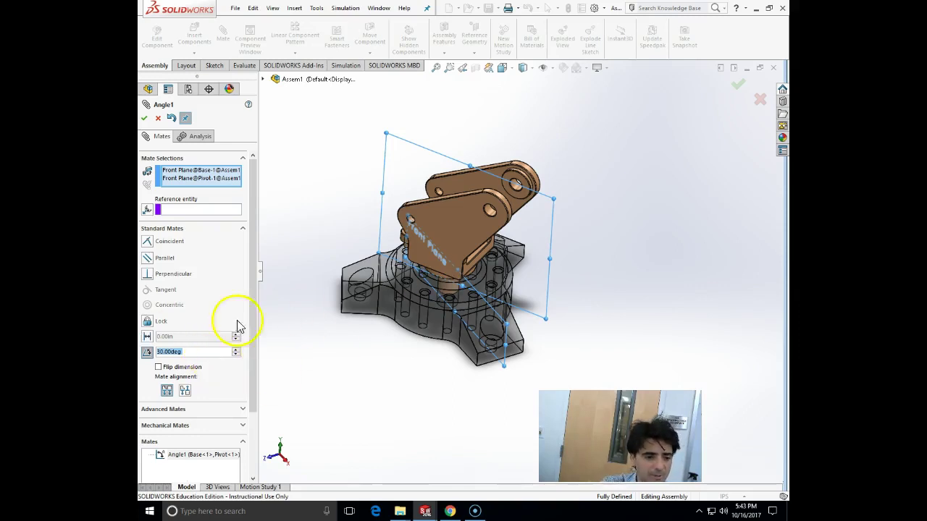
# Step: Set the angle between the base and pivot Front Planes to 15 degrees
pyautogui.click(205, 353)
pyautogui.moveTo(156, 352); pyautogui.dragTo(169, 352)
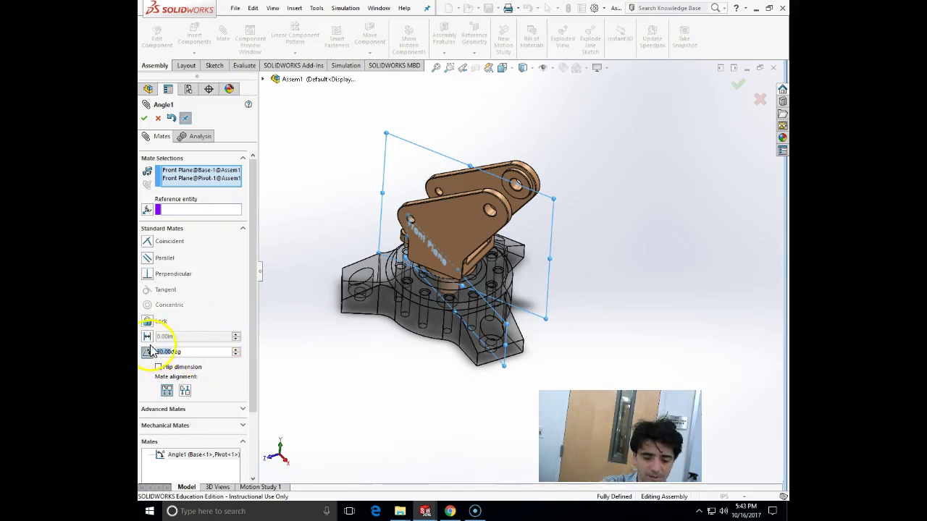
pyautogui.doubleClick(190, 352)
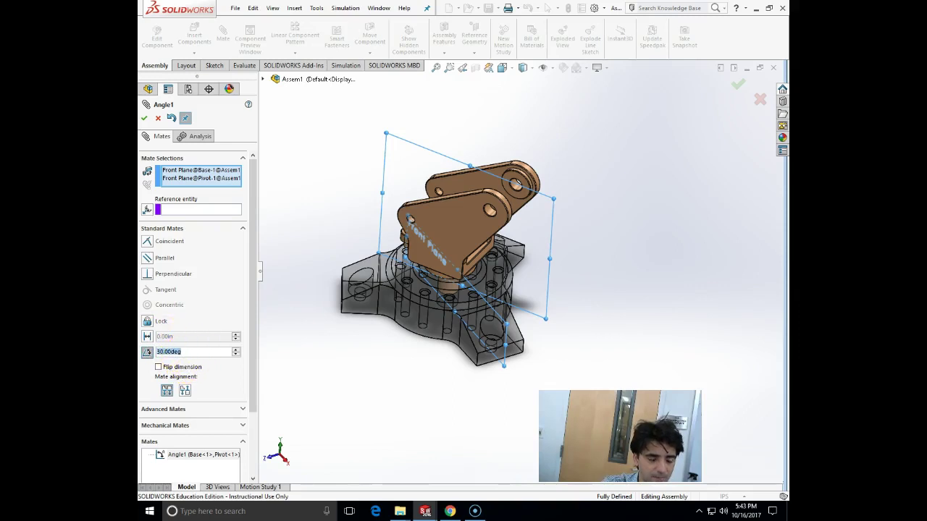
pyautogui.write('15')
pyautogui.press('Return')
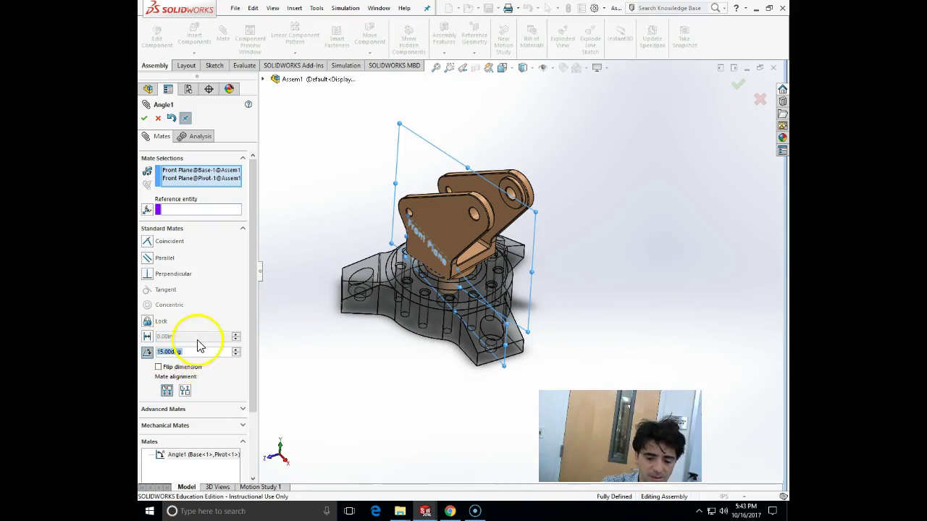
# Step: Set the Front Plane angle mate to 30 degrees, accept it, and close Mate
pyautogui.write('30')
pyautogui.press('Return')
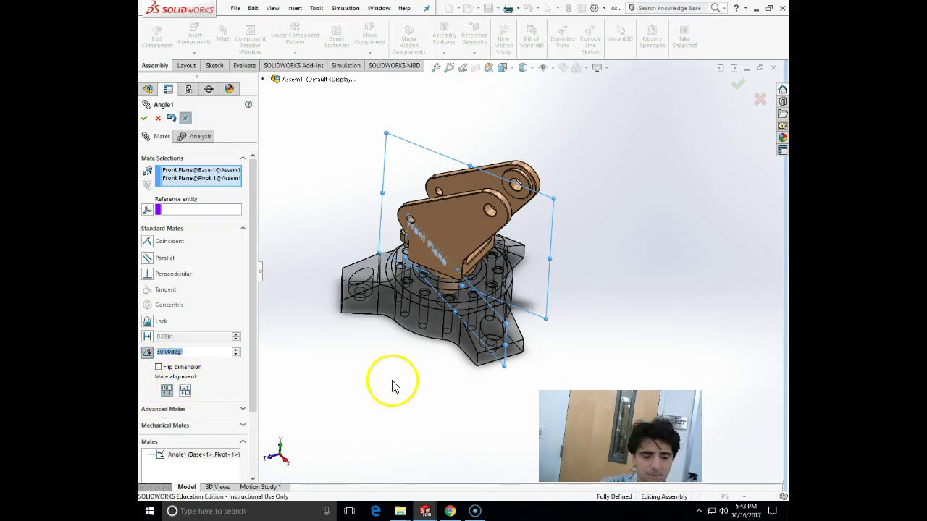
pyautogui.click(145, 119)
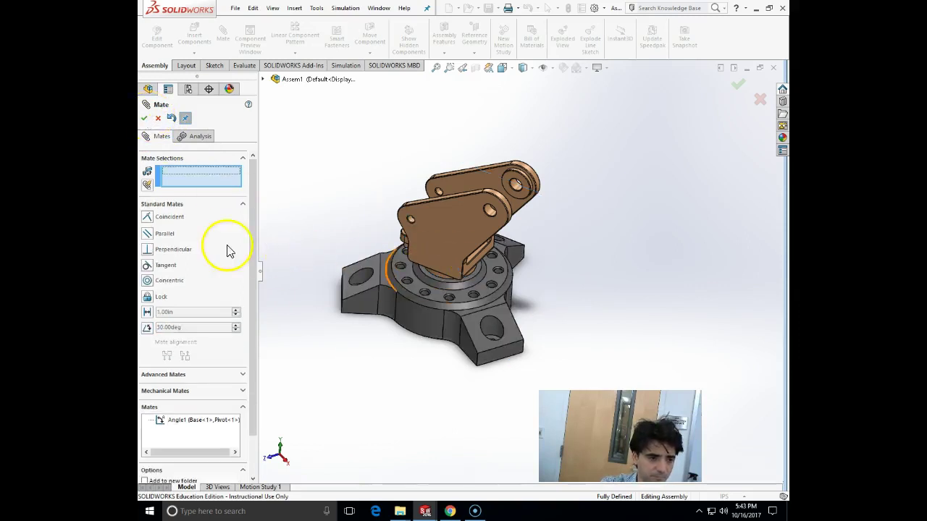
pyautogui.click(144, 118)
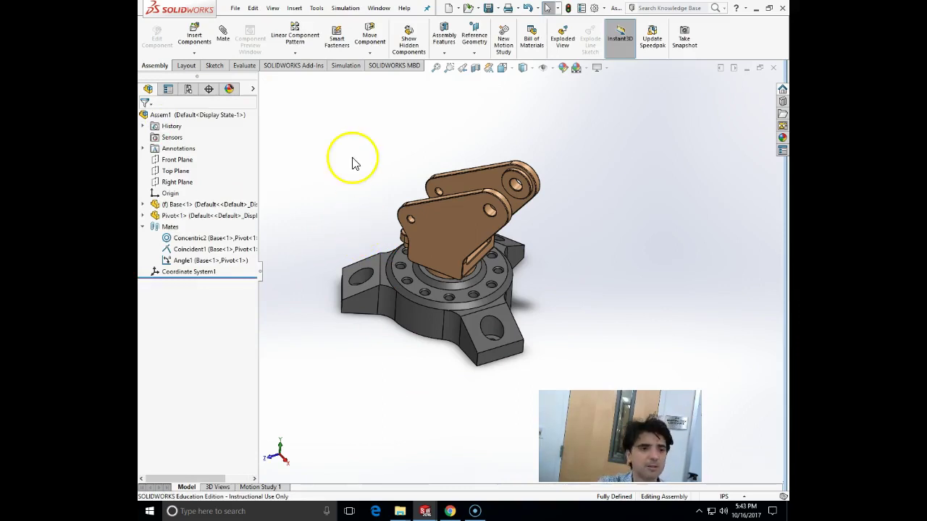
# Step: Evaluate the mass properties of the assembly with the rotated pivot relative to Coordinate System1, and close the report
pyautogui.click(317, 10)
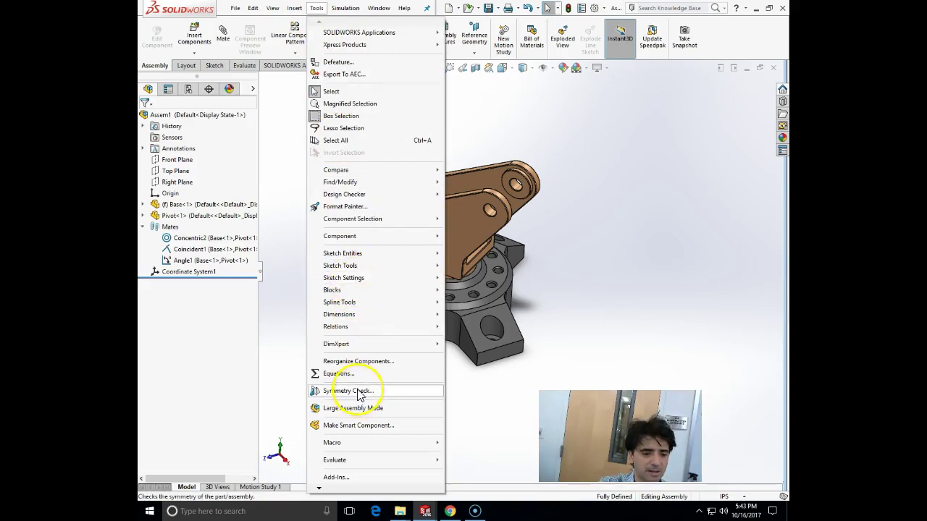
pyautogui.moveTo(352, 461)
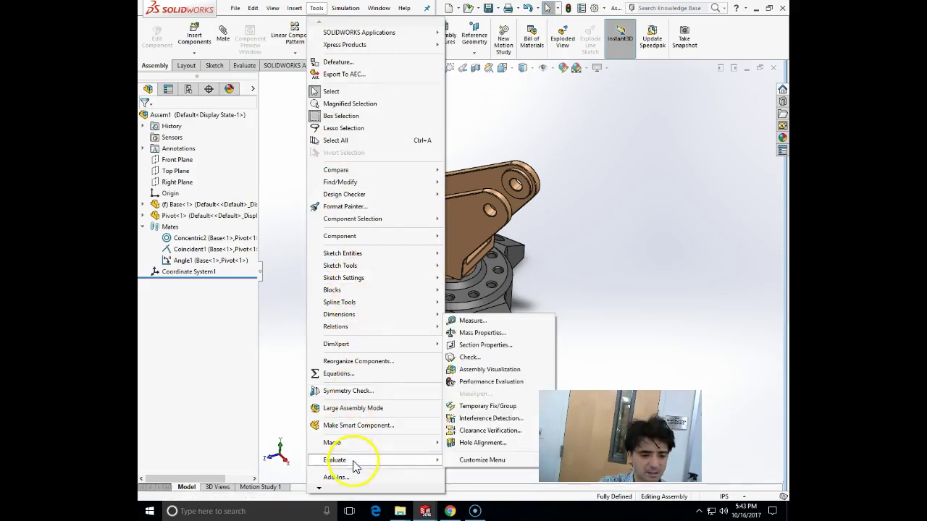
pyautogui.click(478, 333)
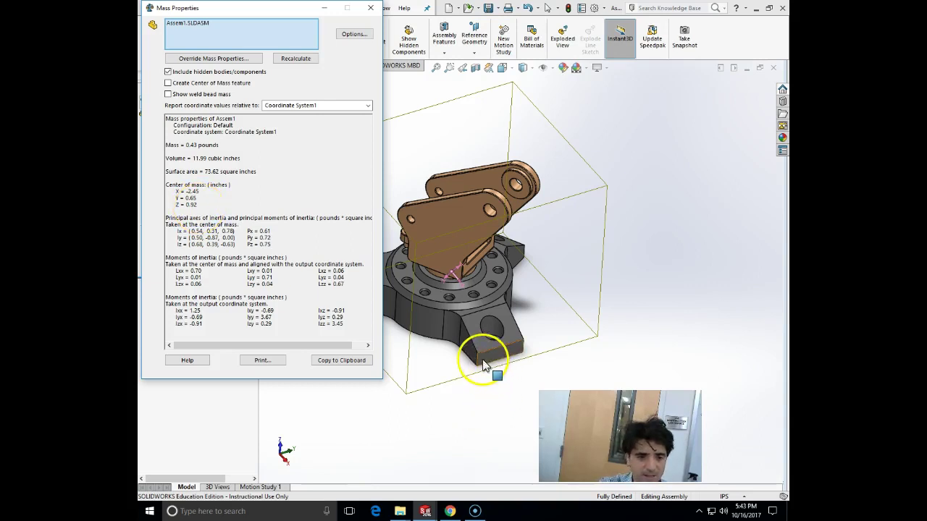
pyautogui.click(364, 107)
pyautogui.click(315, 122)
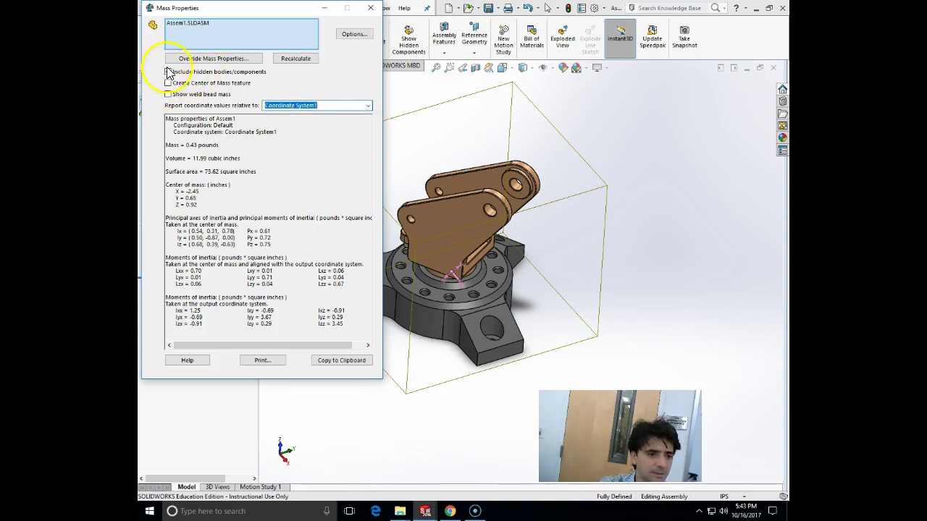
pyautogui.click(371, 9)
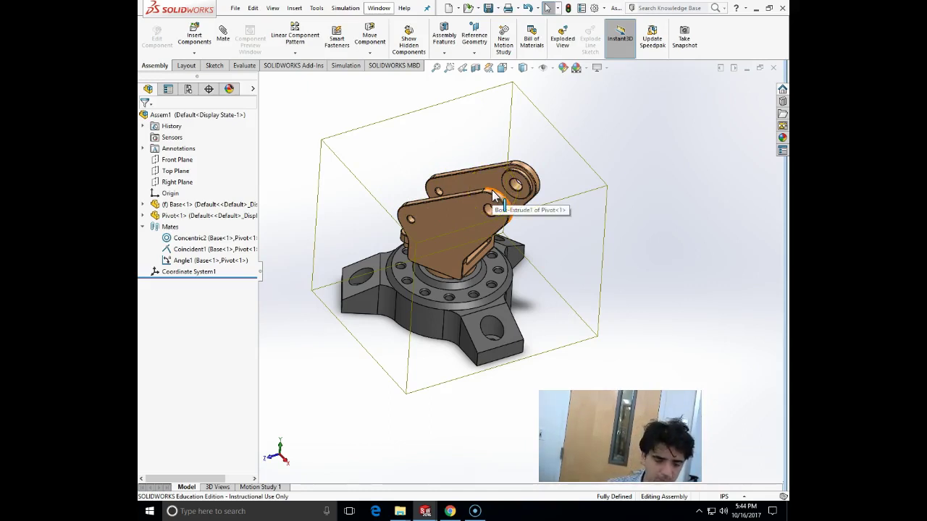
# Step: Create a new assembly document
pyautogui.click(235, 9)
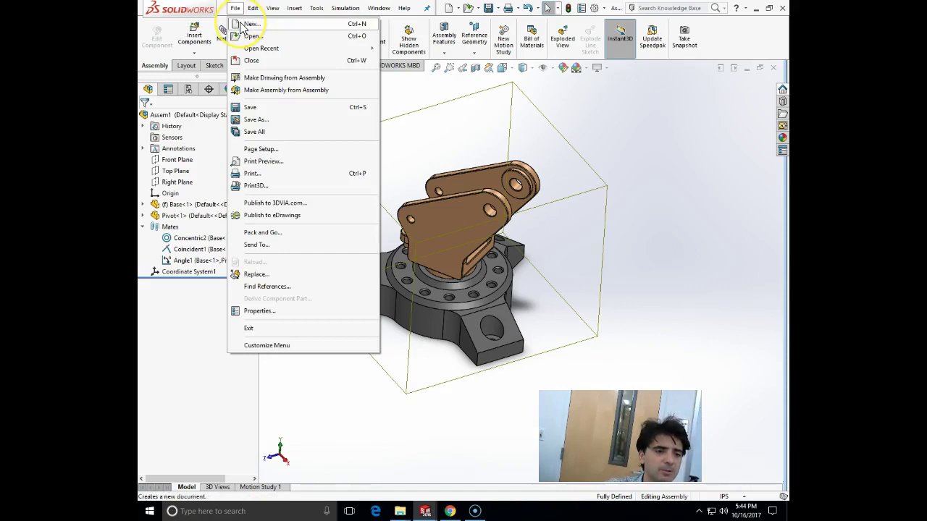
pyautogui.click(248, 24)
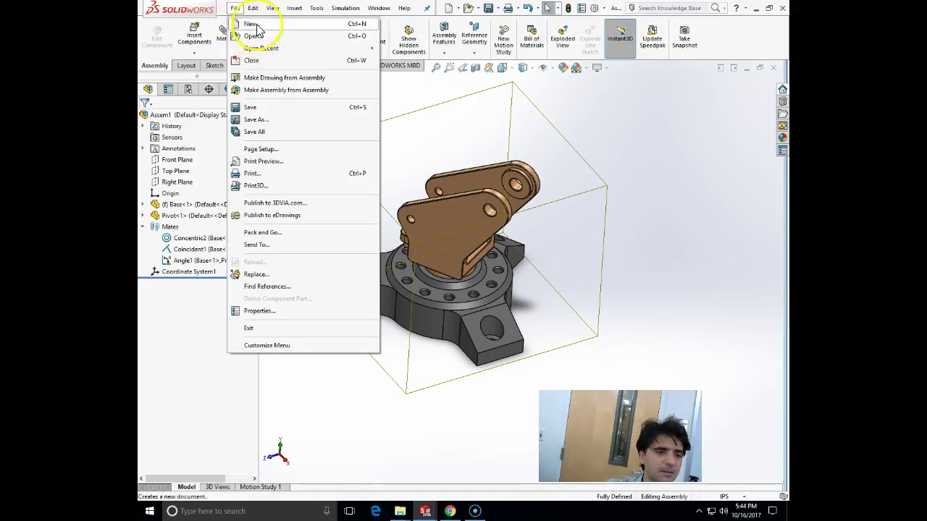
pyautogui.doubleClick(615, 188)
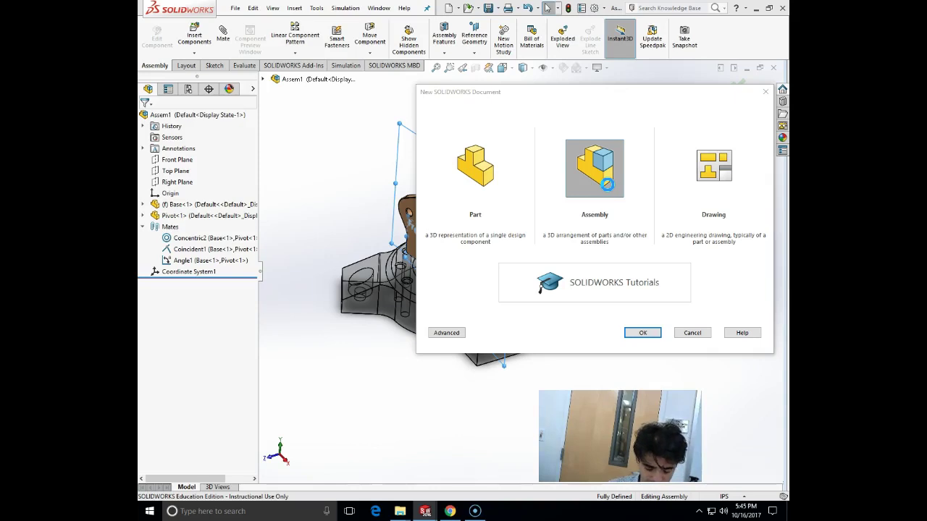
pyautogui.click(572, 176)
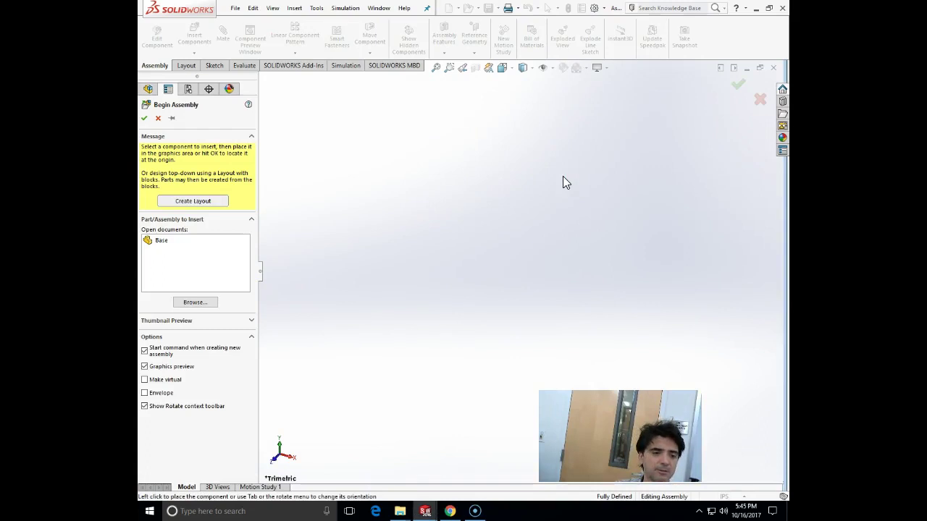
pyautogui.click(557, 178)
# Step: Insert the Piston Housing part from the Challenge III folder as the first component of the new assembly
pyautogui.click(207, 303)
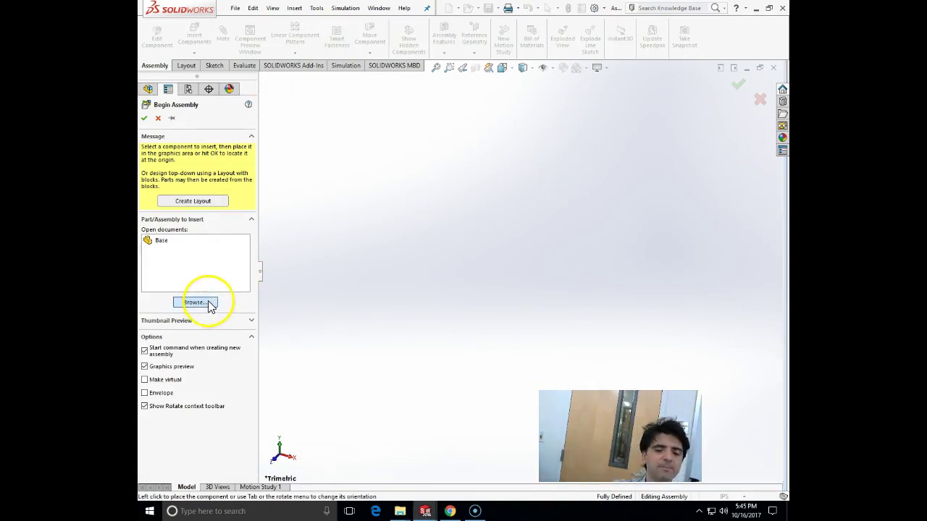
pyautogui.click(263, 93)
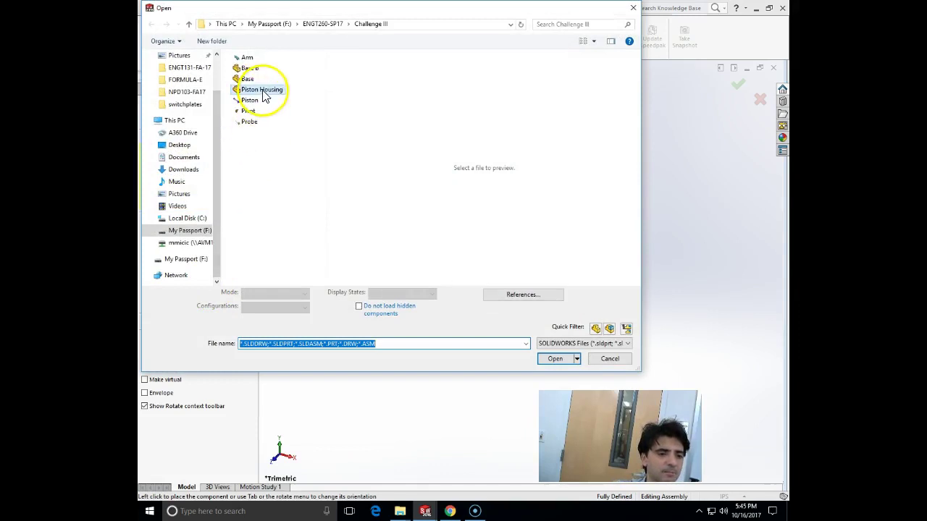
pyautogui.click(568, 355)
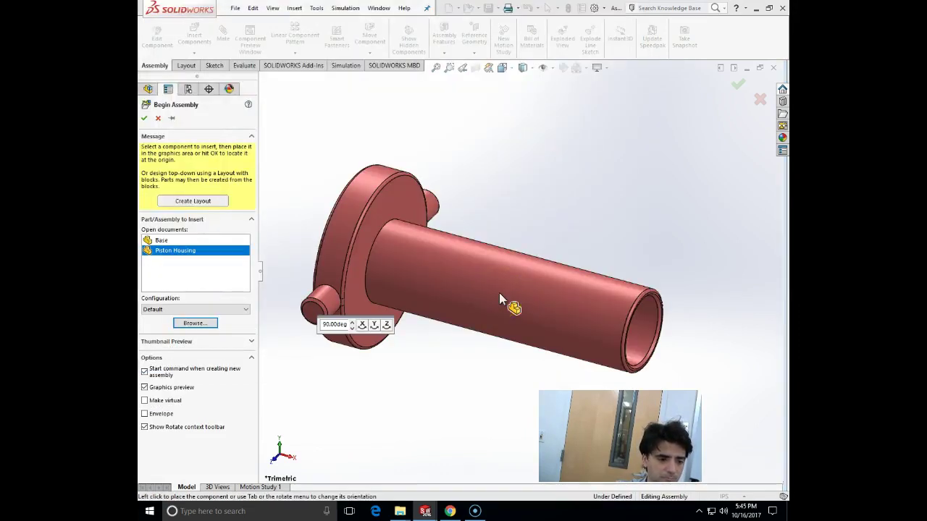
pyautogui.click(499, 293)
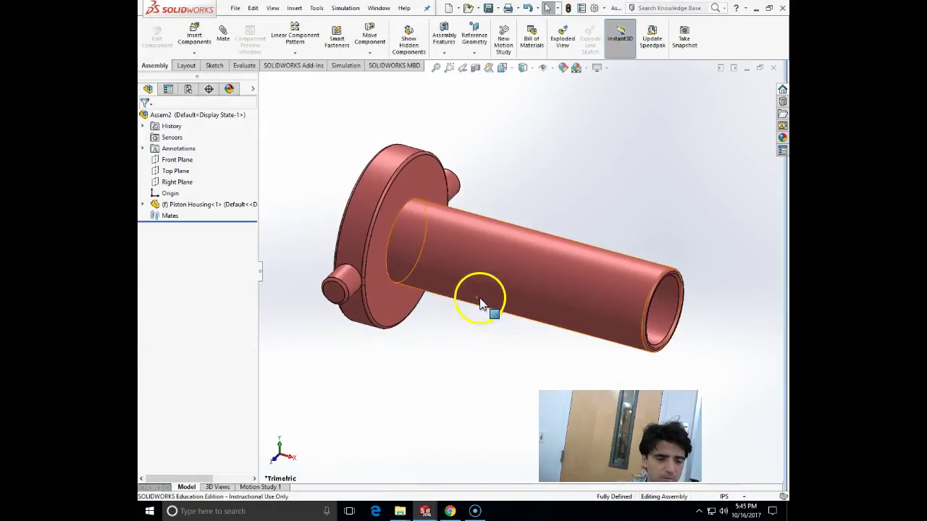
# Step: Insert the existing Piston part from the Challenge III folder and place it beside the Piston Housing
pyautogui.click(294, 8)
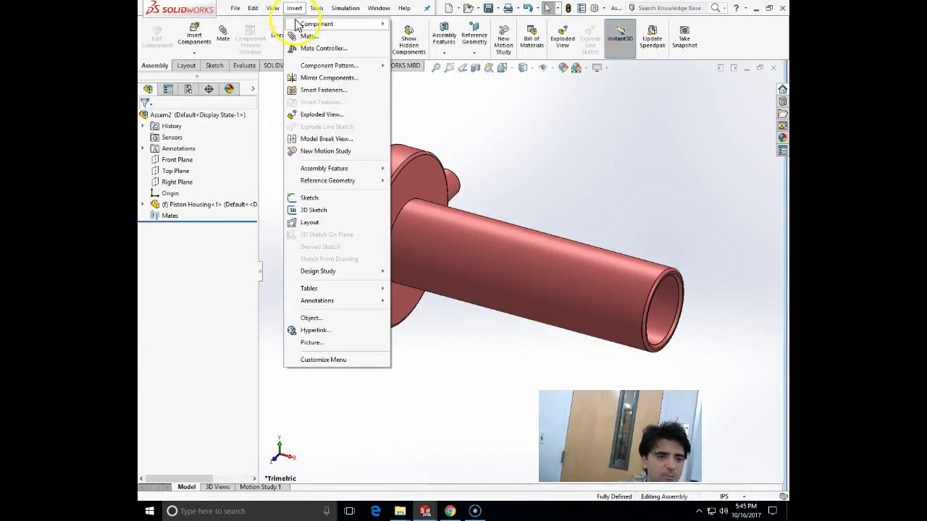
pyautogui.moveTo(316, 24)
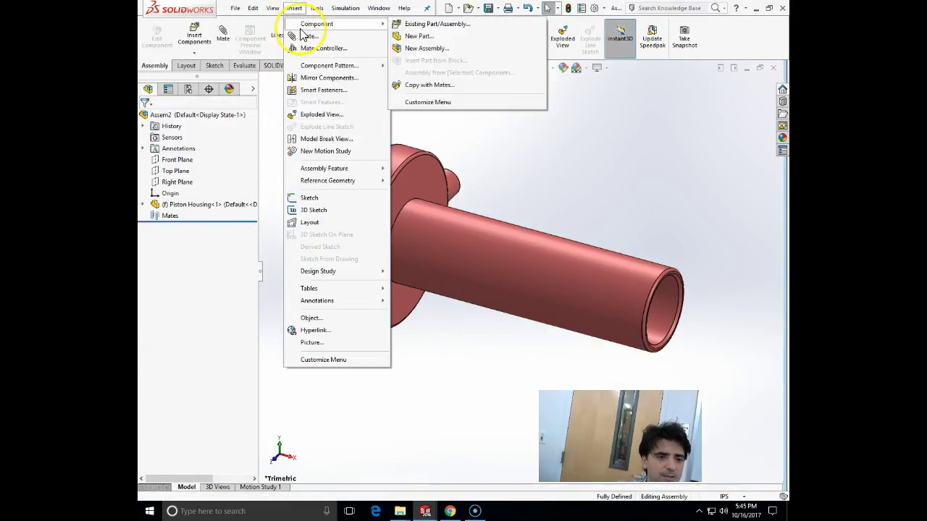
pyautogui.click(428, 24)
pyautogui.click(194, 294)
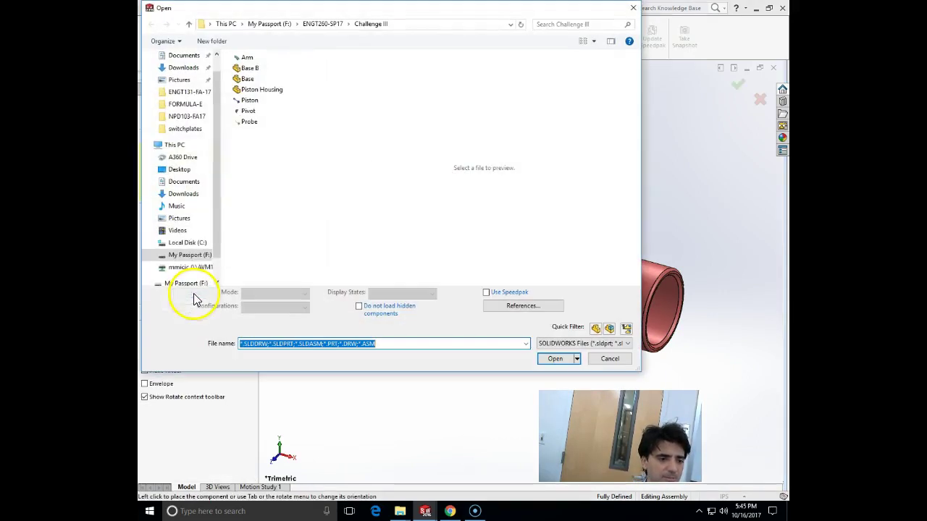
pyautogui.click(251, 101)
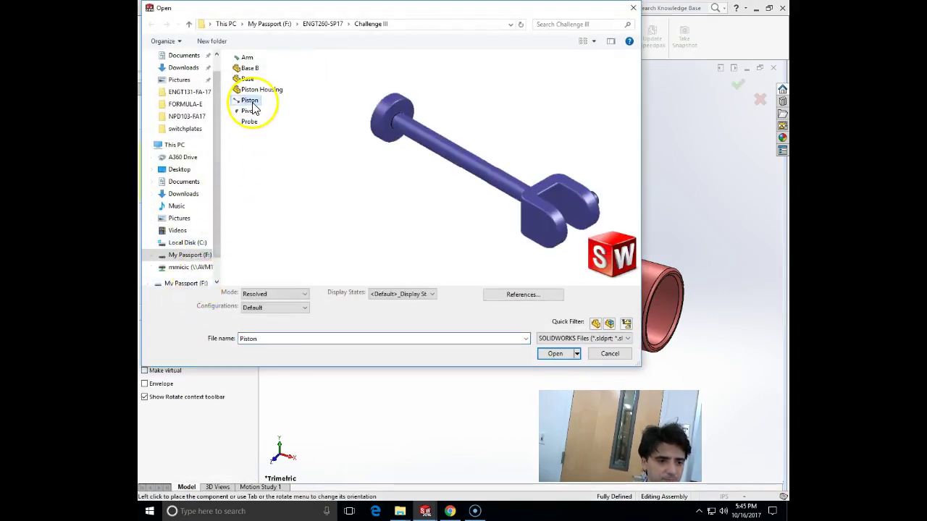
pyautogui.click(554, 355)
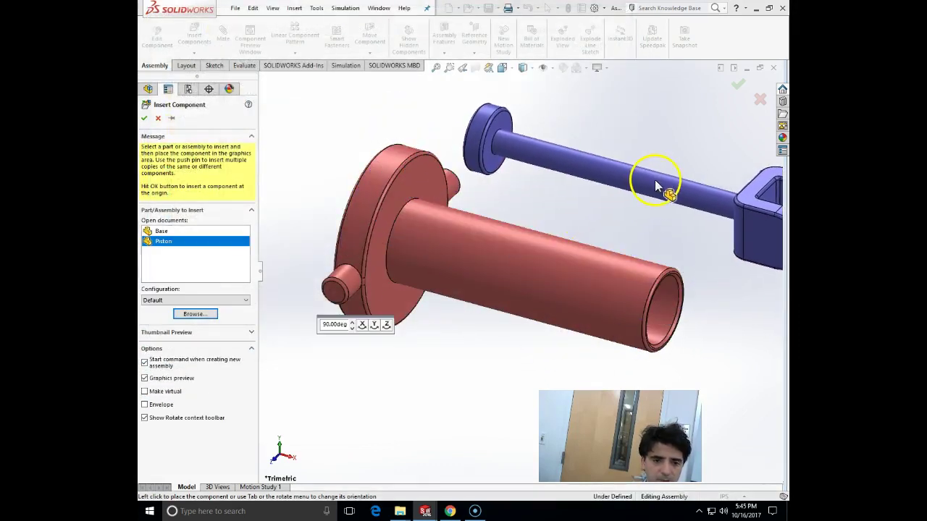
pyautogui.click(654, 181)
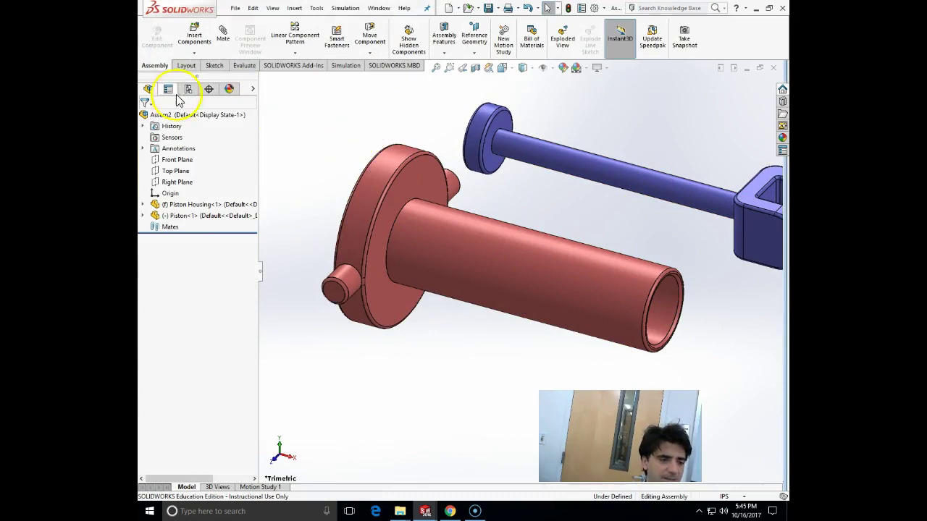
# Step: Add a Concentric mate between the piston head's cylindrical face and the housing's inner bore, and close Mate
pyautogui.click(223, 34)
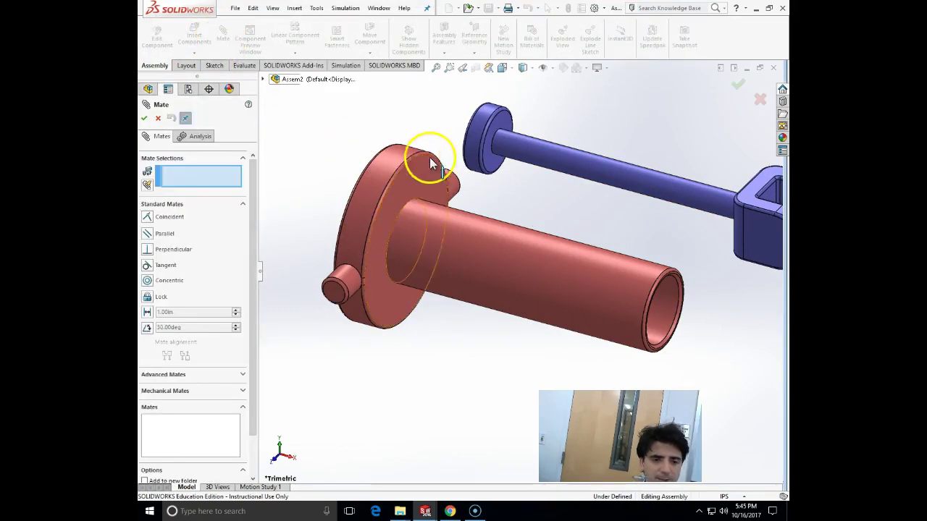
pyautogui.click(474, 148)
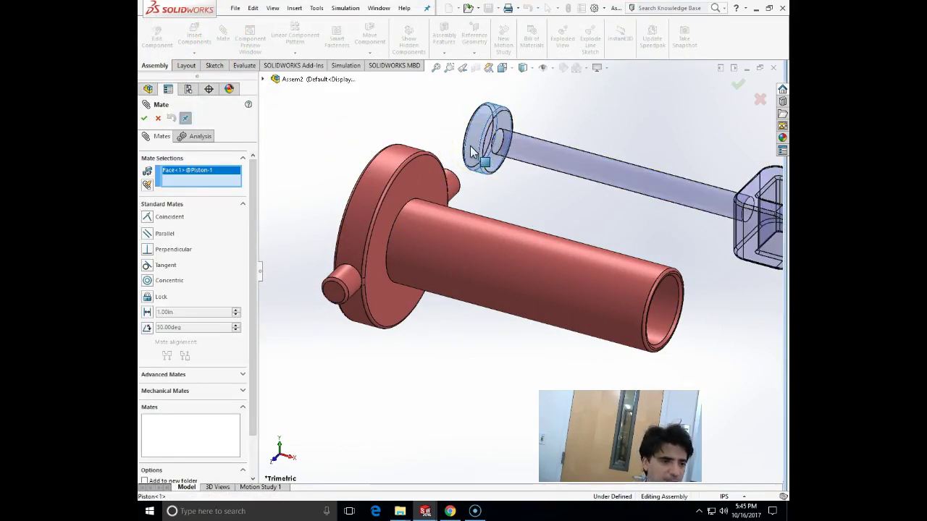
pyautogui.click(672, 306)
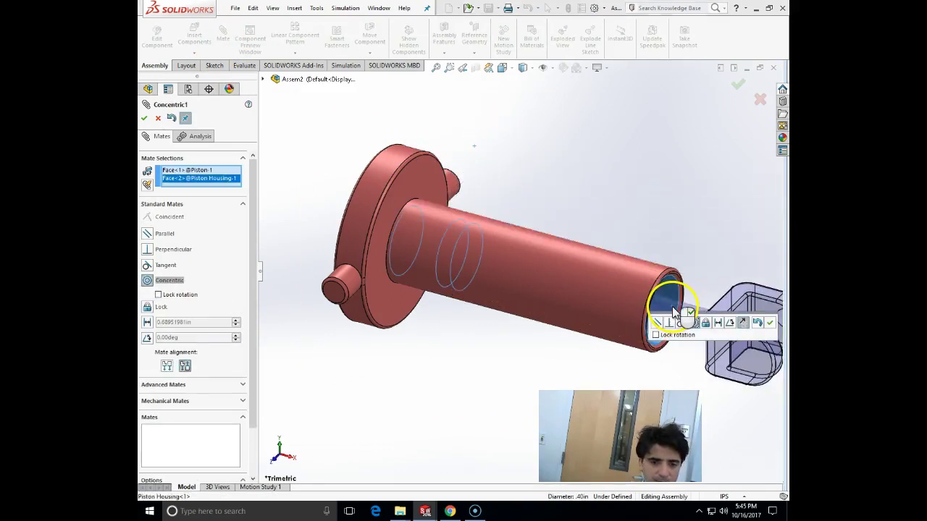
pyautogui.click(145, 118)
pyautogui.scroll(5, 594, 304)
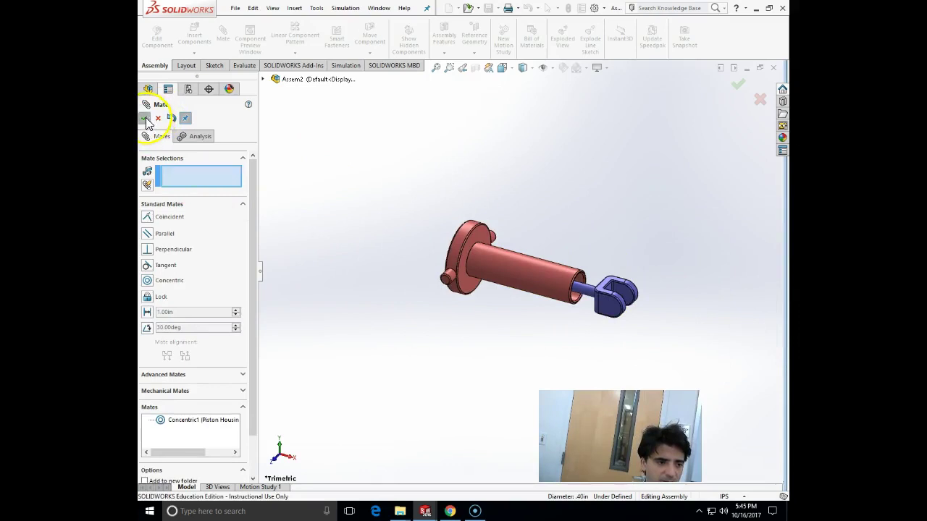
pyautogui.click(144, 118)
# Step: Slide the piston slightly farther out of the housing and clear the selection
pyautogui.moveTo(616, 310)
pyautogui.mouseDown()
pyautogui.moveTo(769, 373)
pyautogui.moveTo(602, 331)
pyautogui.moveTo(720, 341)
pyautogui.moveTo(607, 333)
pyautogui.moveTo(652, 343)
pyautogui.moveTo(635, 303)
pyautogui.moveTo(632, 329)
pyautogui.moveTo(625, 311)
pyautogui.mouseUp()
pyautogui.press('Escape')
pyautogui.click(620, 227)
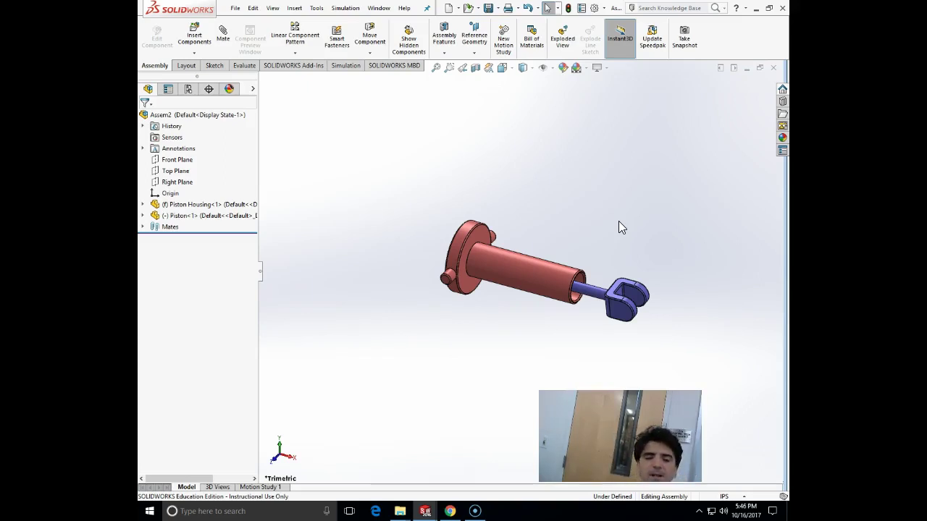
# Step: Section the assembly along the Front Plane to examine the piston inside the housing, and restore the full view
pyautogui.click(475, 68)
pyautogui.moveTo(580, 250); pyautogui.dragTo(523, 291)
pyautogui.moveTo(523, 290); pyautogui.dragTo(502, 272, button='middle')
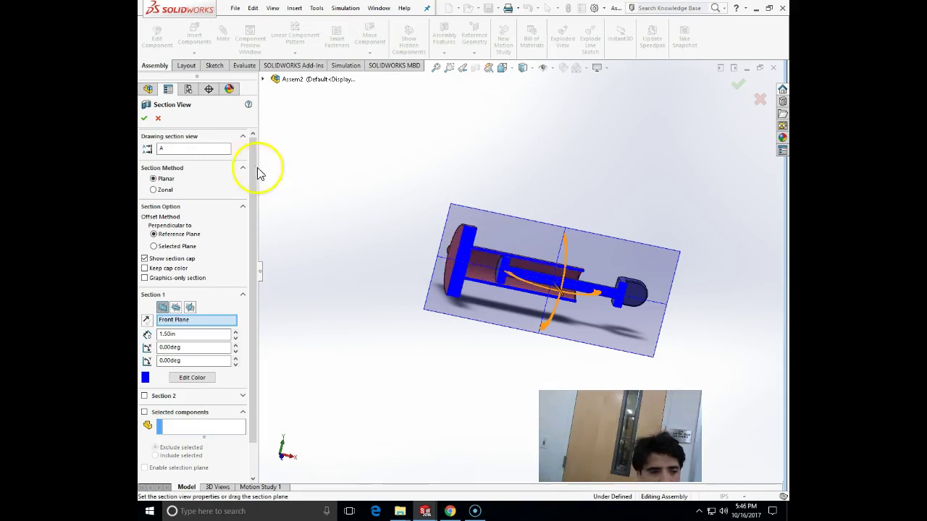
pyautogui.moveTo(550, 346); pyautogui.dragTo(482, 330, button='middle')
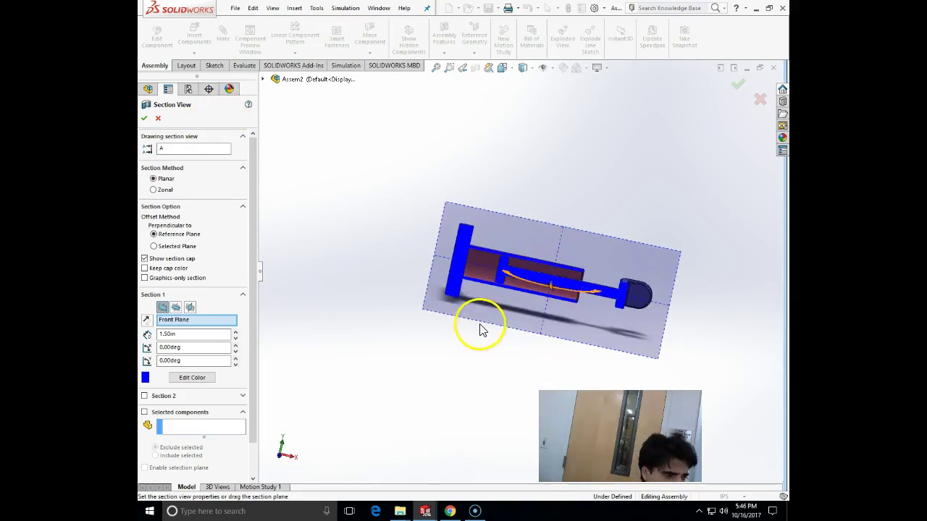
pyautogui.scroll(-3, 494, 262)
pyautogui.moveTo(494, 262); pyautogui.dragTo(428, 288, button='middle')
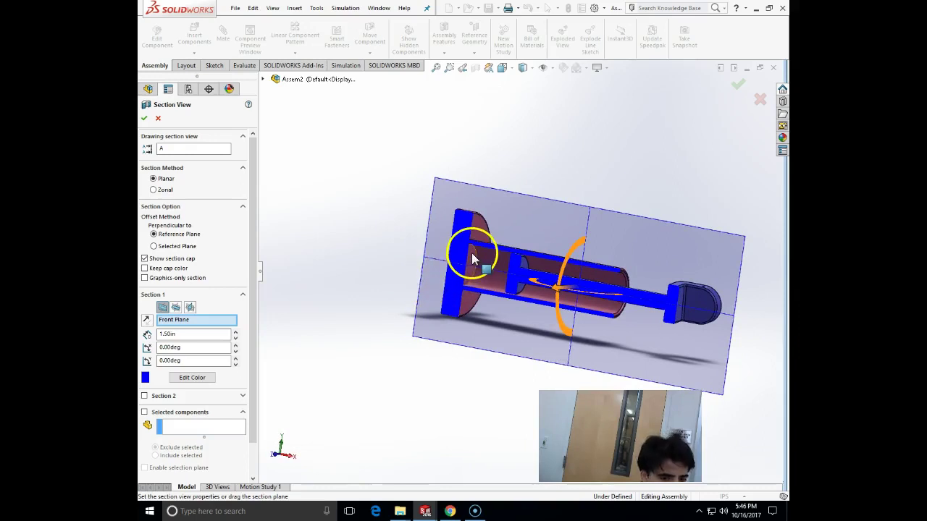
pyautogui.moveTo(474, 259); pyautogui.dragTo(472, 259, button='middle')
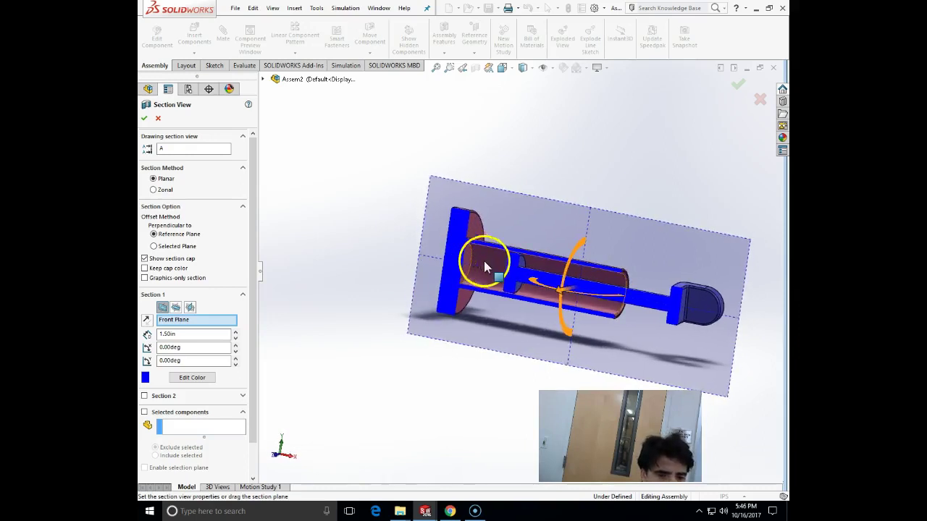
pyautogui.click(144, 118)
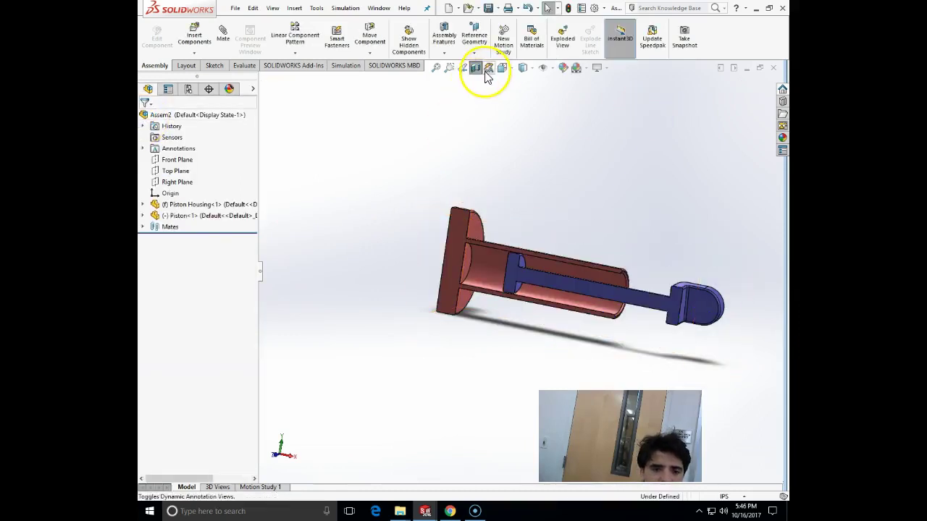
pyautogui.click(475, 67)
# Step: Rebuild the assembly and save it as PISTON ASSEMBLY in the Challenge III folder
pyautogui.click(234, 10)
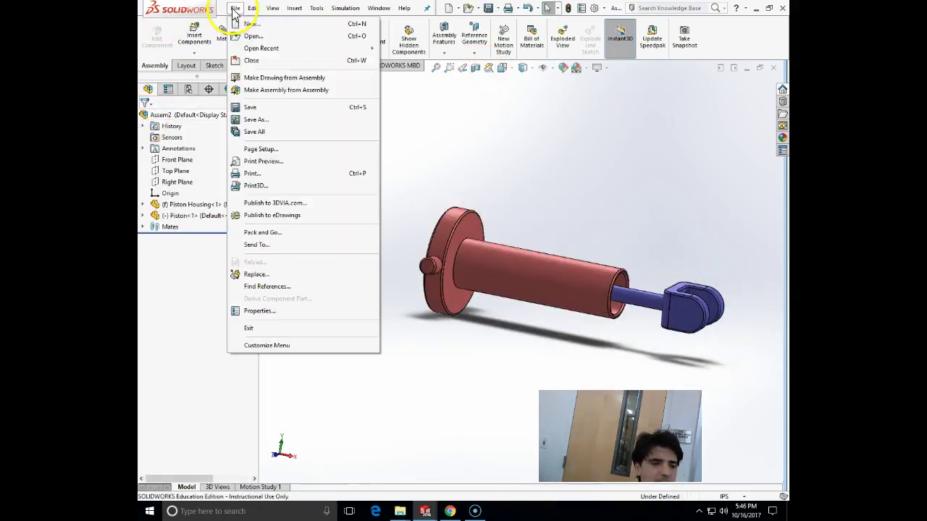
pyautogui.click(272, 122)
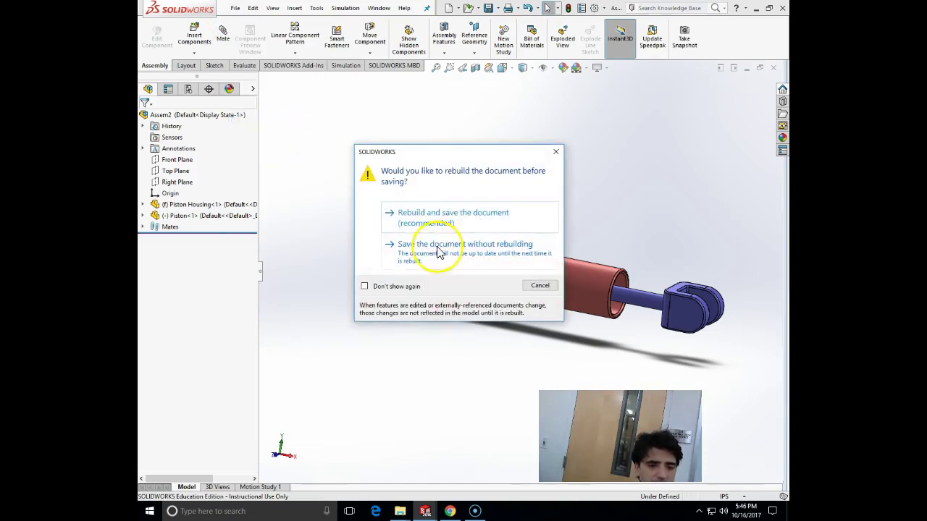
pyautogui.click(384, 216)
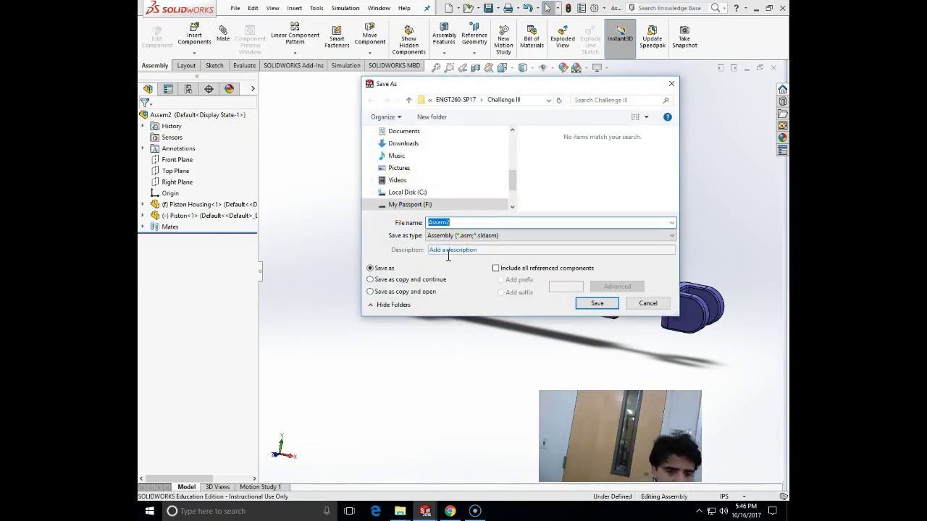
pyautogui.write('PISTON ASSEMBLY')
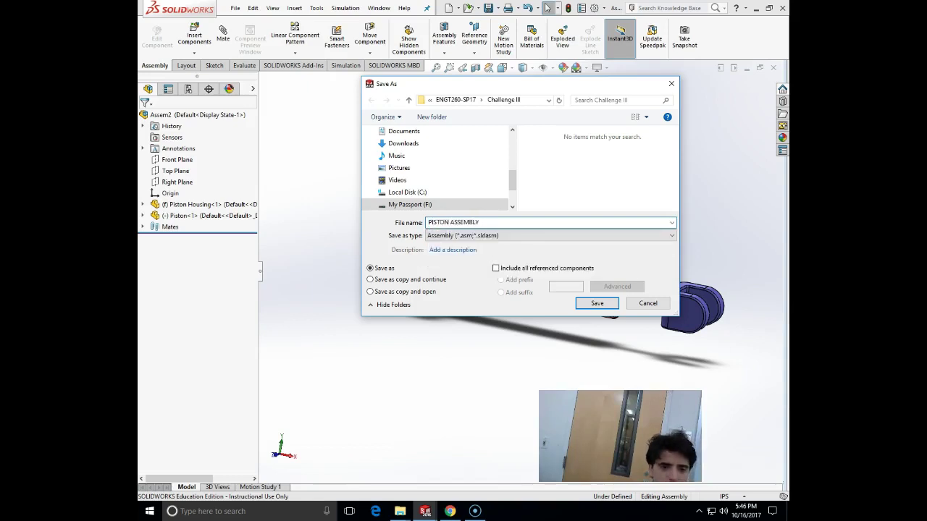
pyautogui.press('Return')
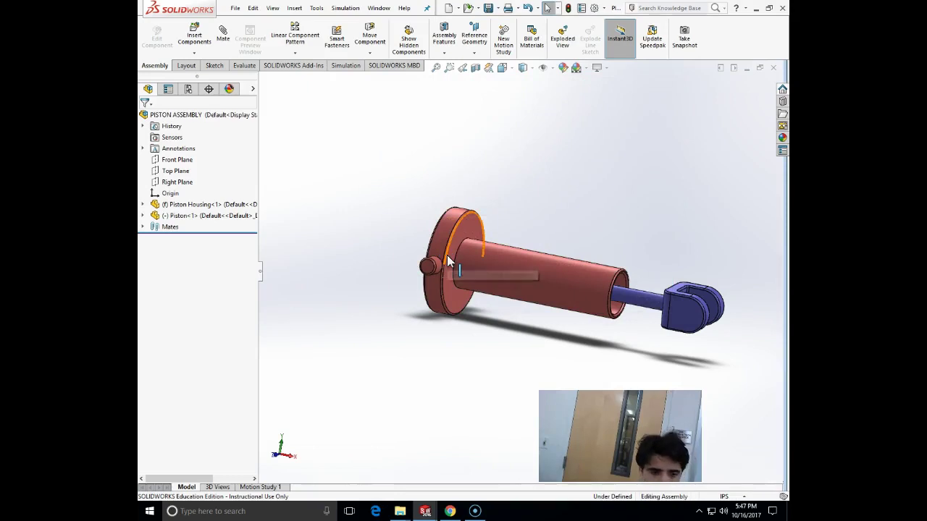
# Step: Switch to the base and pivot assembly, Assem1, and save it as ROBOT PROBE
pyautogui.click(382, 10)
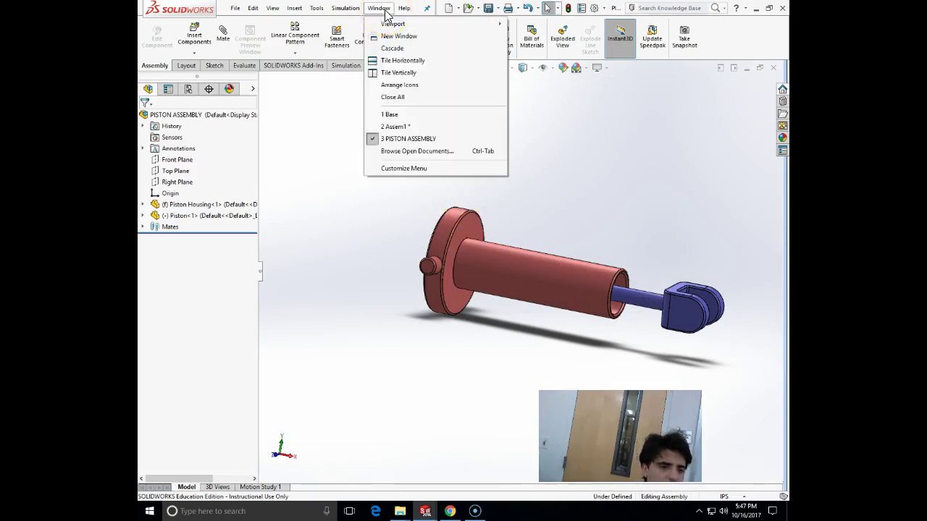
pyautogui.click(404, 127)
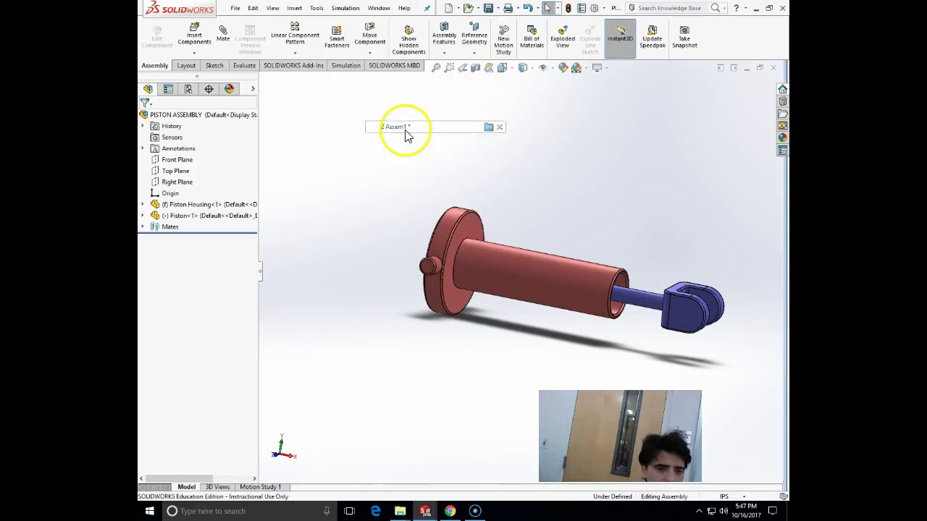
pyautogui.click(235, 8)
pyautogui.click(276, 120)
pyautogui.write('ROBOT PROBE')
pyautogui.press('Return')
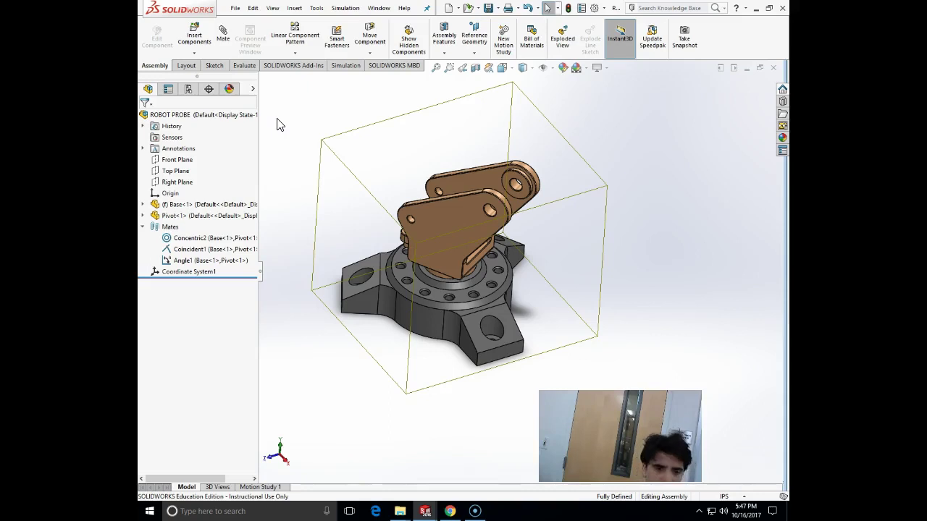
# Step: Insert the open PISTON ASSEMBLY into ROBOT PROBE and place it above the pivot's small-hole end
pyautogui.click(296, 9)
pyautogui.moveTo(325, 24)
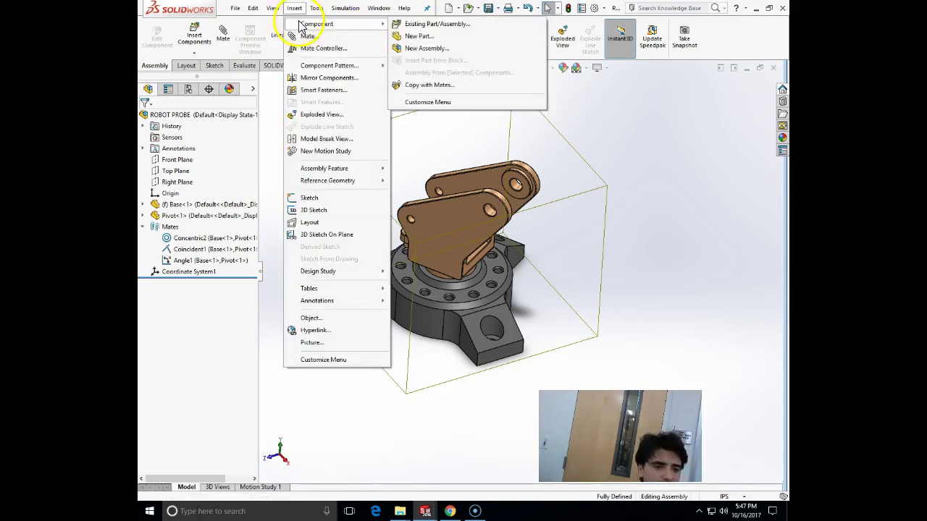
pyautogui.click(424, 21)
pyautogui.click(166, 241)
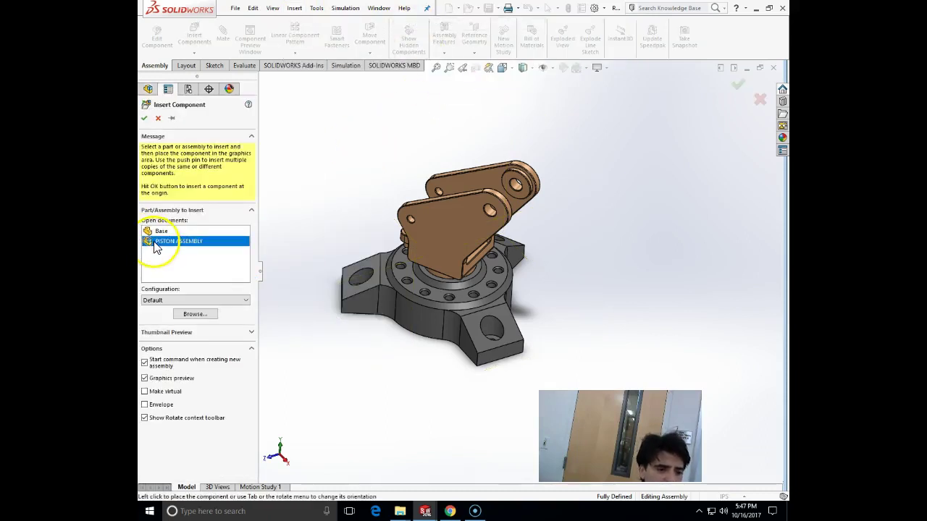
pyautogui.click(409, 185)
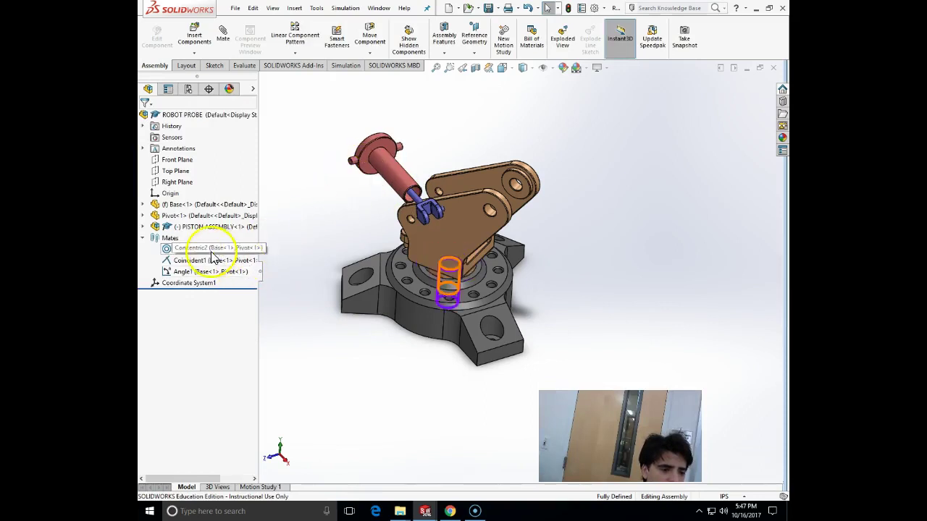
# Step: Set the PISTON ASSEMBLY subassembly to be solved as flexible, and move it slightly away from the pivot's small hole
pyautogui.rightClick(155, 226)
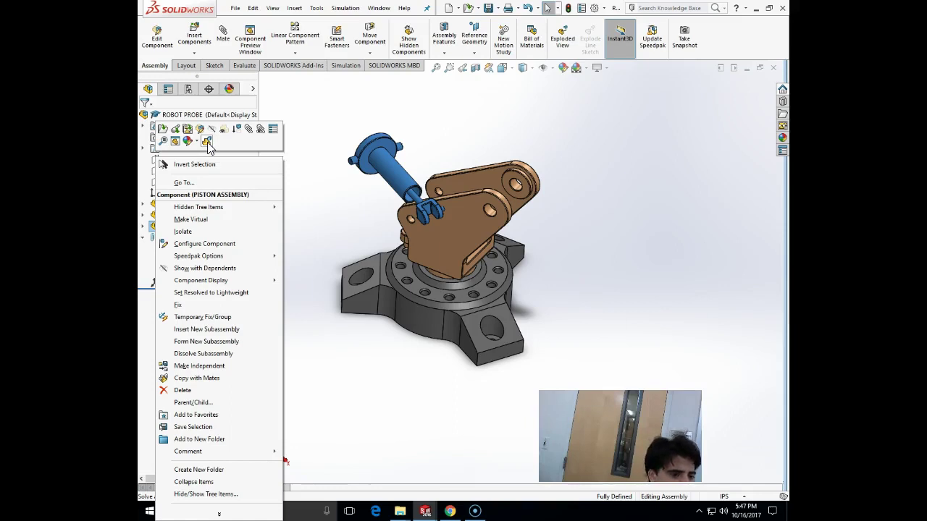
pyautogui.click(207, 142)
pyautogui.moveTo(405, 215); pyautogui.dragTo(432, 192)
# Step: Mate a side pin of the Piston Housing concentric with the pivot's small hole, and move the piston subassembly clear of the pivot
pyautogui.click(223, 34)
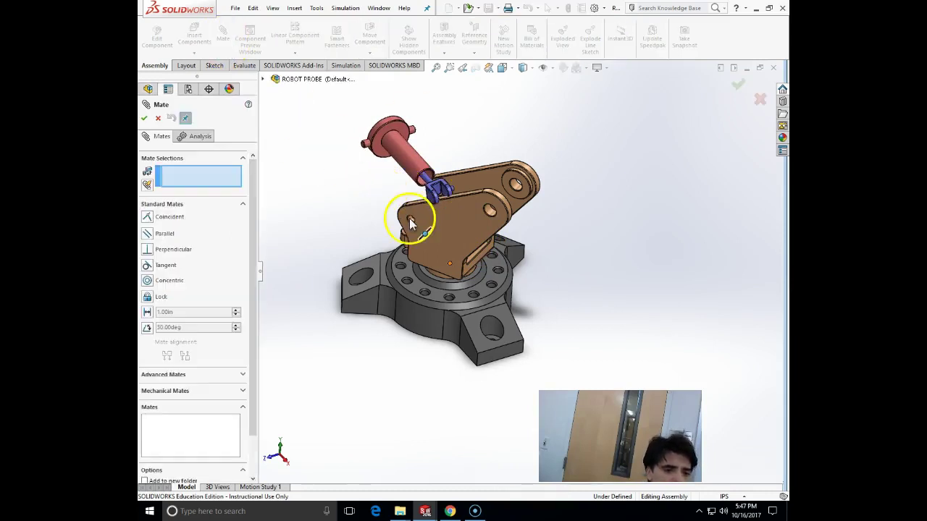
pyautogui.scroll(5, 379, 181)
pyautogui.click(411, 127)
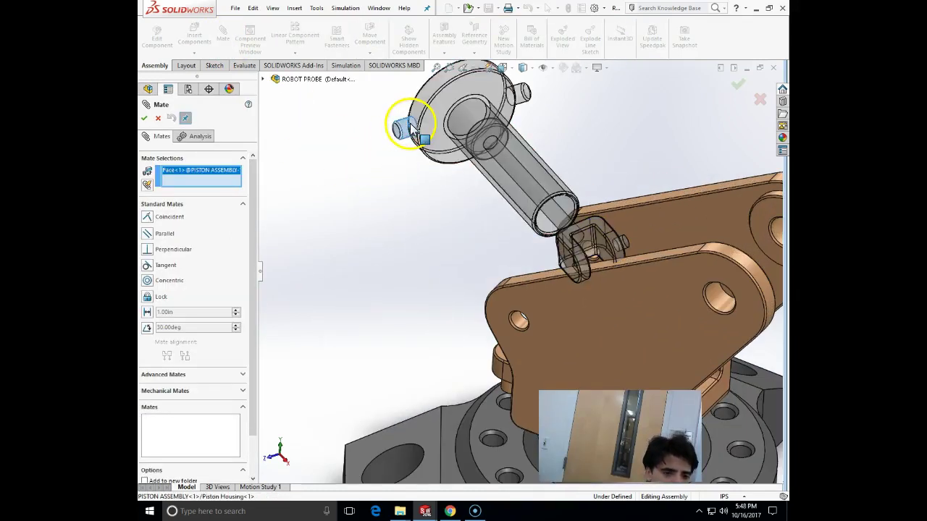
pyautogui.click(517, 320)
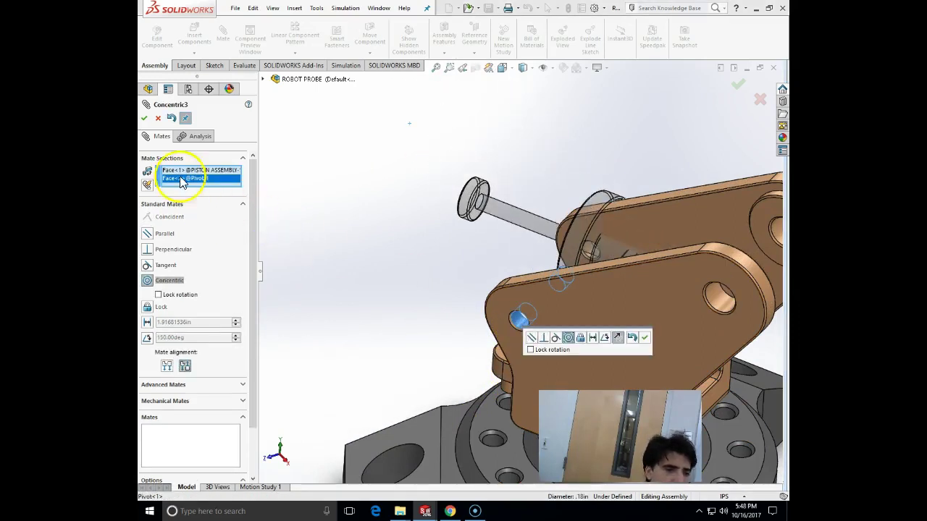
pyautogui.click(145, 122)
pyautogui.scroll(3, 455, 259)
pyautogui.moveTo(563, 259); pyautogui.dragTo(671, 159)
pyautogui.moveTo(671, 159); pyautogui.dragTo(623, 189, button='middle')
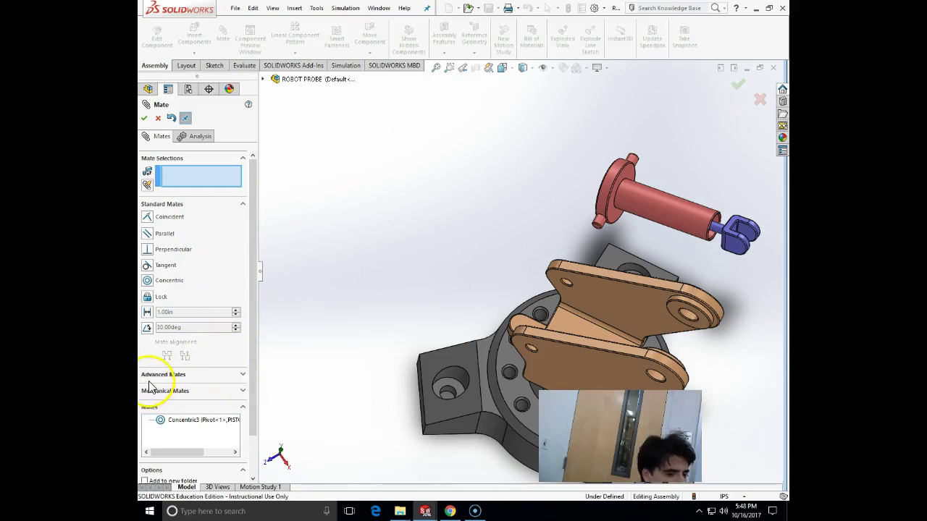
# Step: Set up a centered Width mate with the inner faces of the pivot's two side plates as the width selections
pyautogui.click(243, 375)
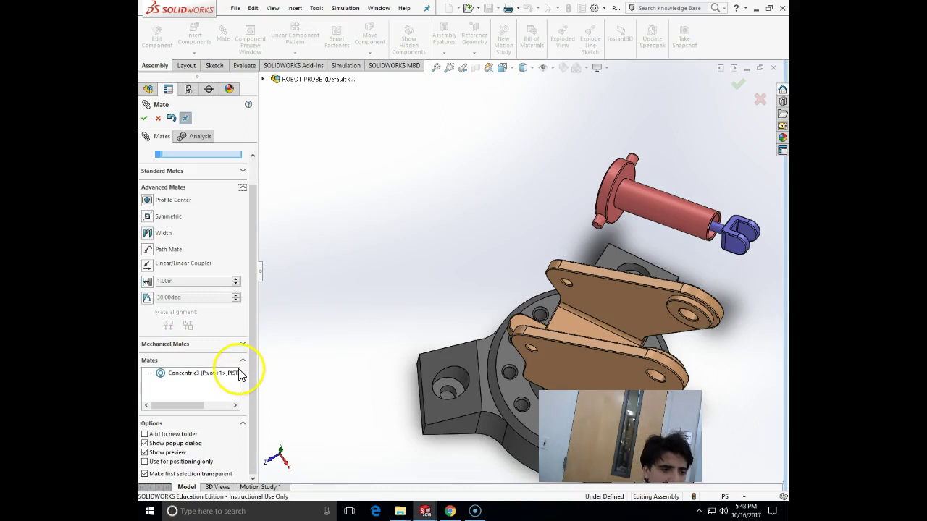
pyautogui.click(148, 233)
pyautogui.moveTo(250, 198); pyautogui.dragTo(248, 169)
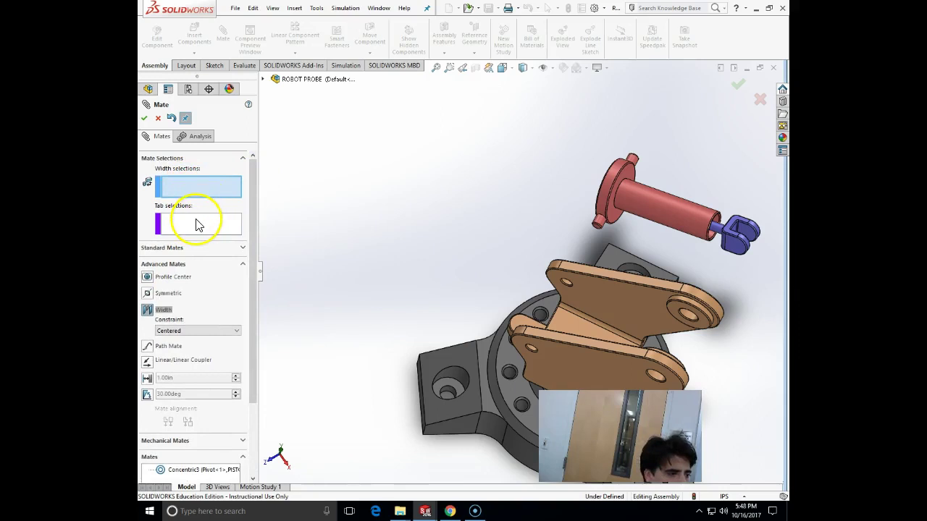
pyautogui.click(580, 291)
pyautogui.moveTo(463, 269); pyautogui.dragTo(413, 378, button='middle')
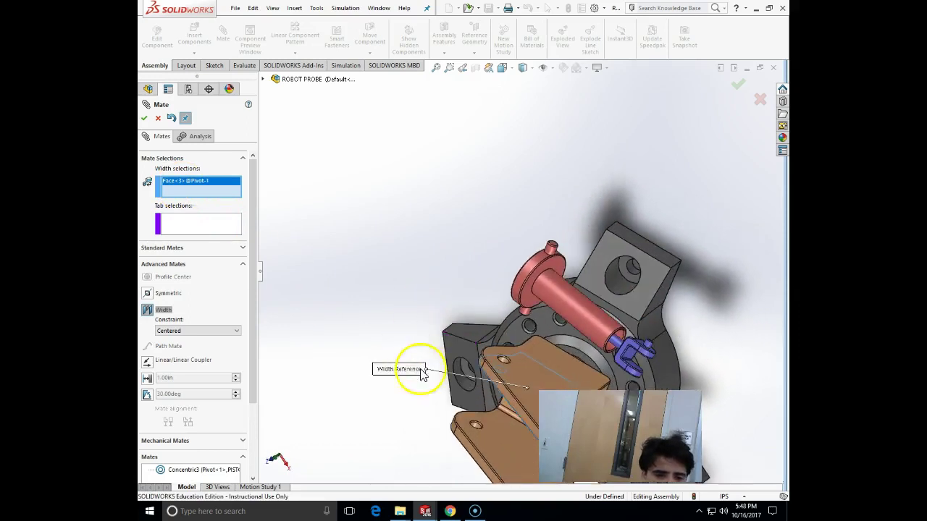
pyautogui.click(497, 434)
# Step: Add the end faces of the Piston Housing's two side pins as tab selections and finish the Width mate
pyautogui.moveTo(449, 314); pyautogui.dragTo(459, 248, button='middle')
pyautogui.moveTo(325, 188); pyautogui.dragTo(542, 145, button='middle')
pyautogui.scroll(-3, 542, 146)
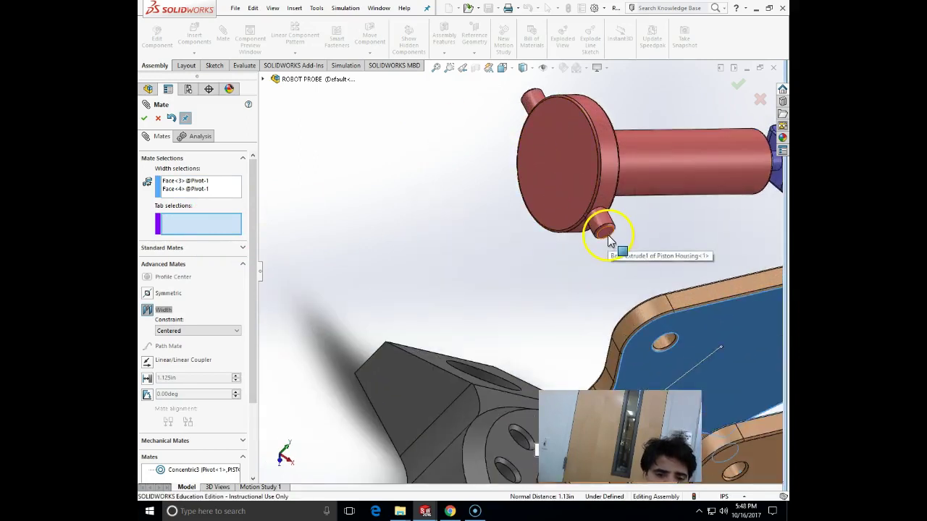
pyautogui.click(608, 241)
pyautogui.moveTo(640, 243); pyautogui.dragTo(684, 269, button='middle')
pyautogui.moveTo(645, 221); pyautogui.dragTo(631, 253, button='middle')
pyautogui.click(638, 268)
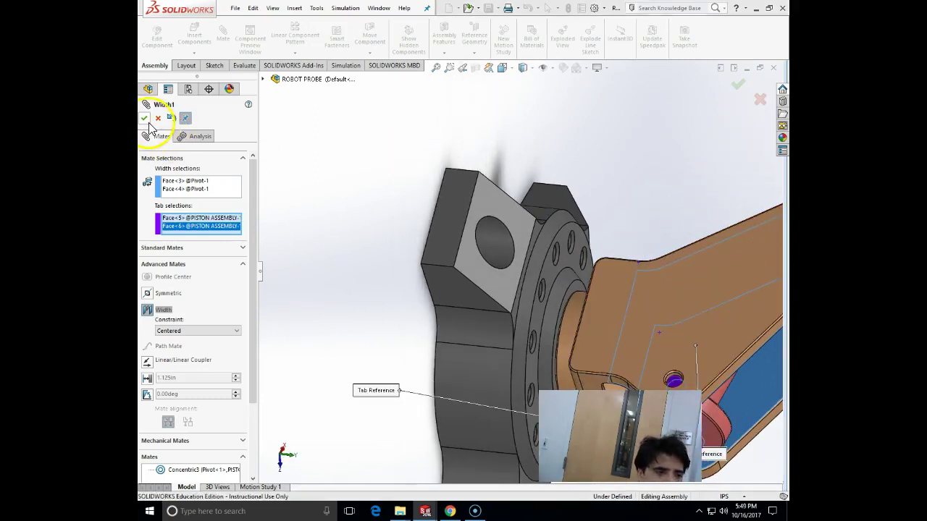
pyautogui.click(144, 118)
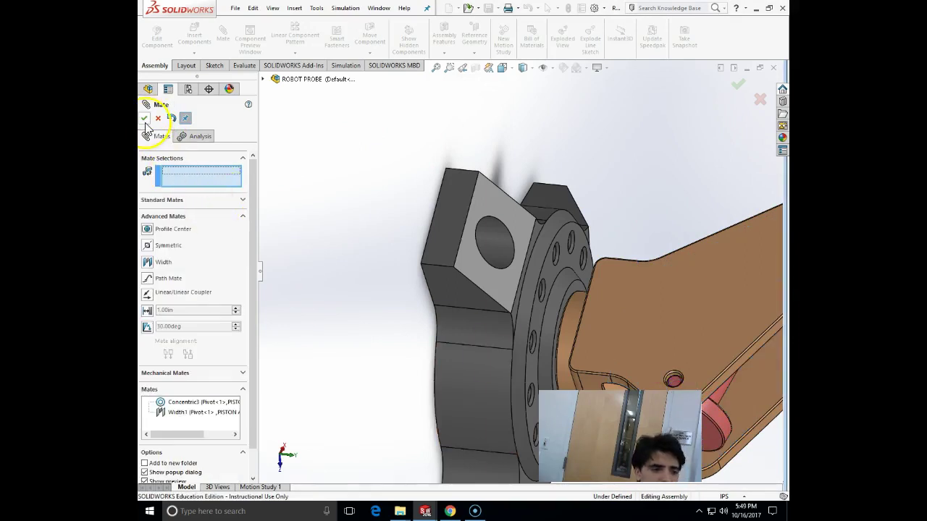
pyautogui.click(144, 120)
# Step: Swing the piston subassembly up between the pivot's side plates and extend the blue piston toward the pivot's large holes
pyautogui.scroll(3, 518, 270)
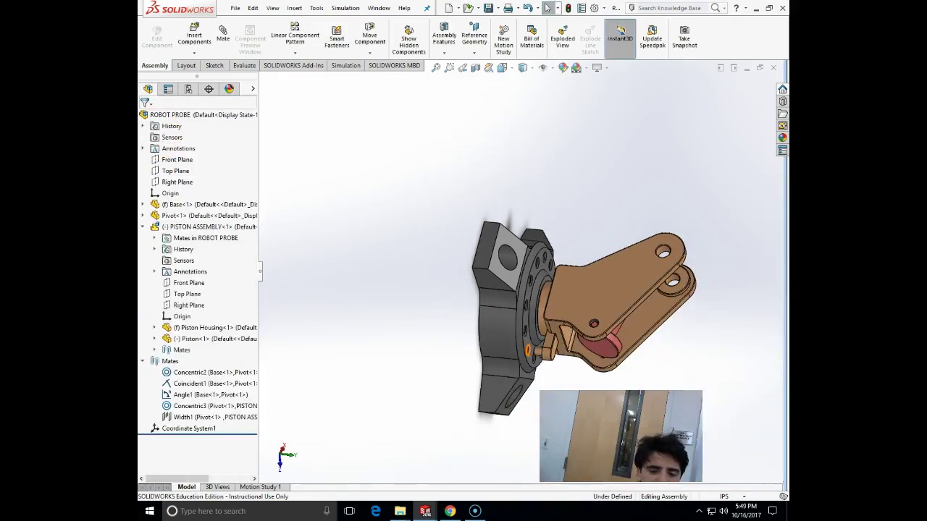
pyautogui.moveTo(675, 325); pyautogui.dragTo(526, 225, button='middle')
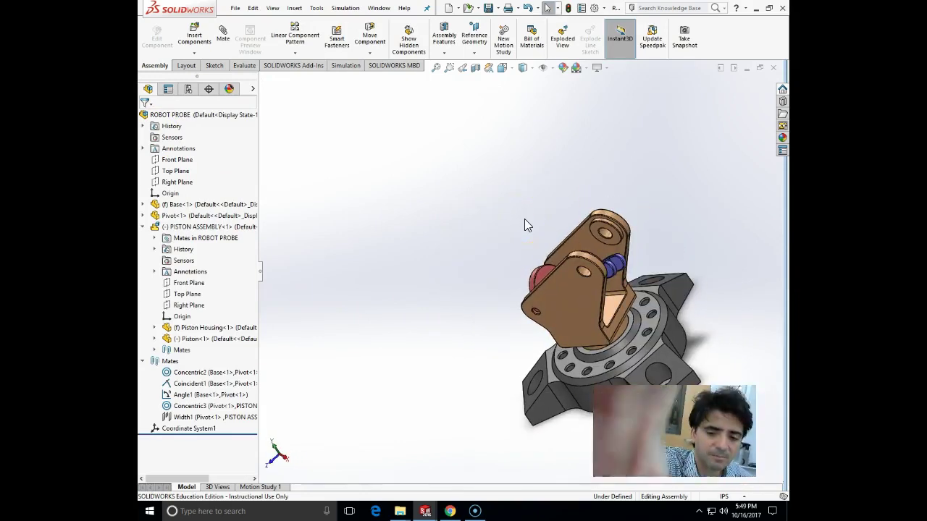
pyautogui.moveTo(447, 76); pyautogui.dragTo(663, 232, button='middle')
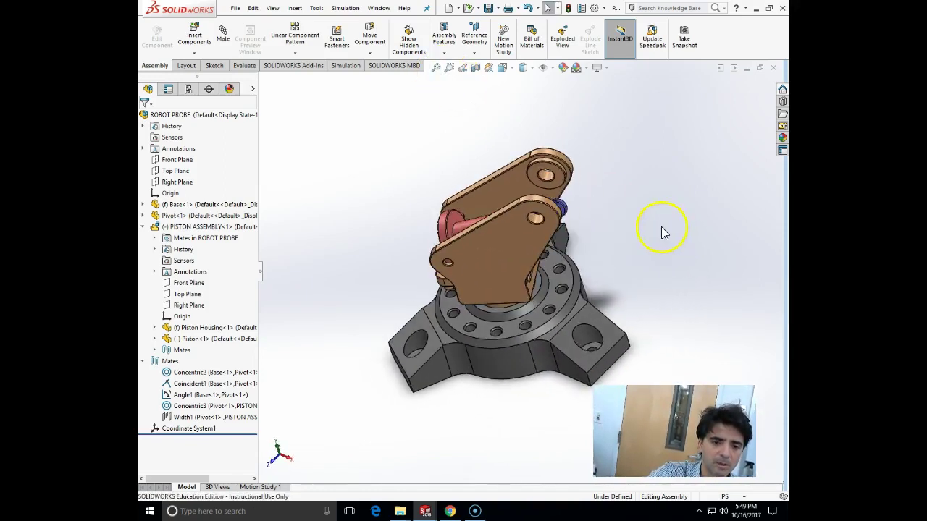
pyautogui.click(564, 217)
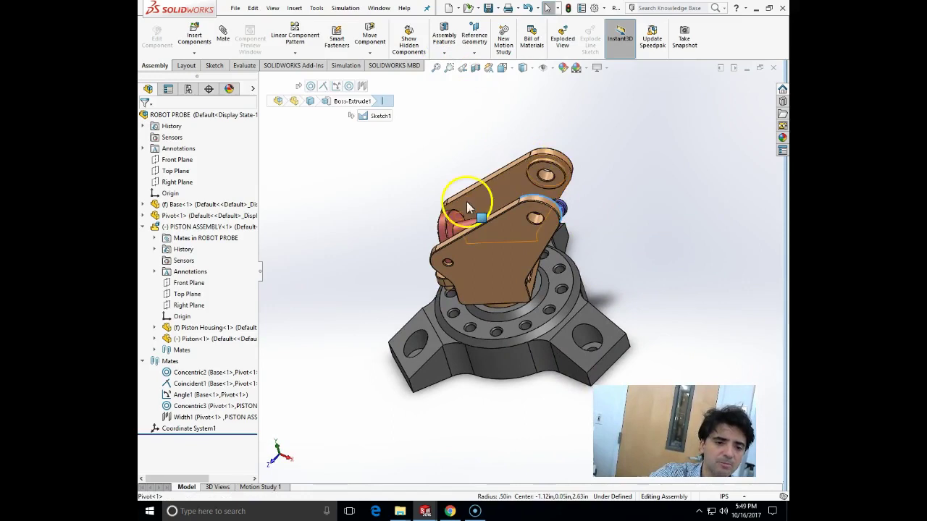
pyautogui.moveTo(471, 223); pyautogui.dragTo(594, 256)
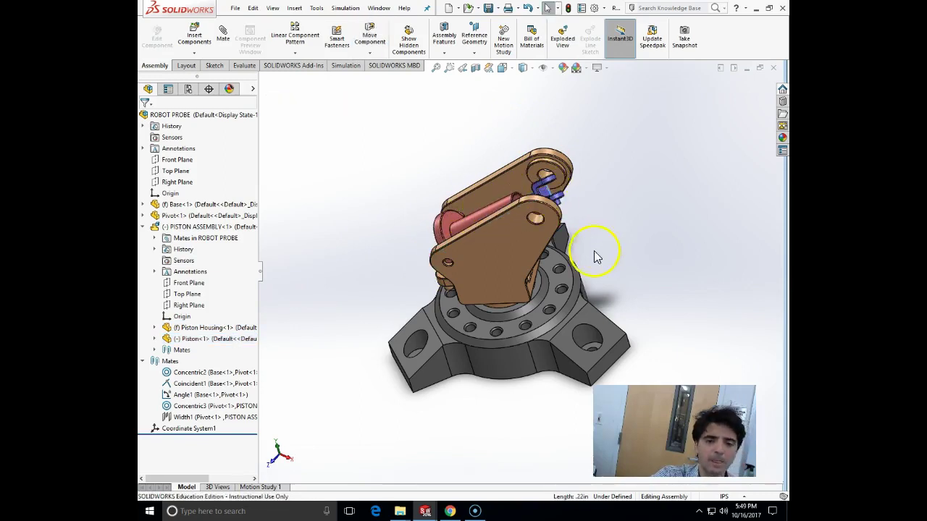
# Step: Insert the Arm part from the Challenge III folder and place it beside the pivot's large-hole end
pyautogui.click(434, 510)
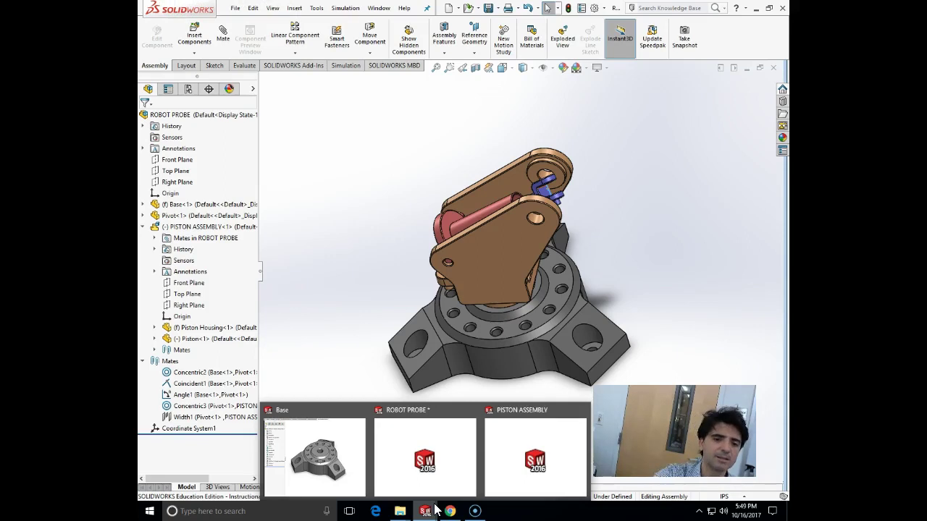
pyautogui.click(294, 9)
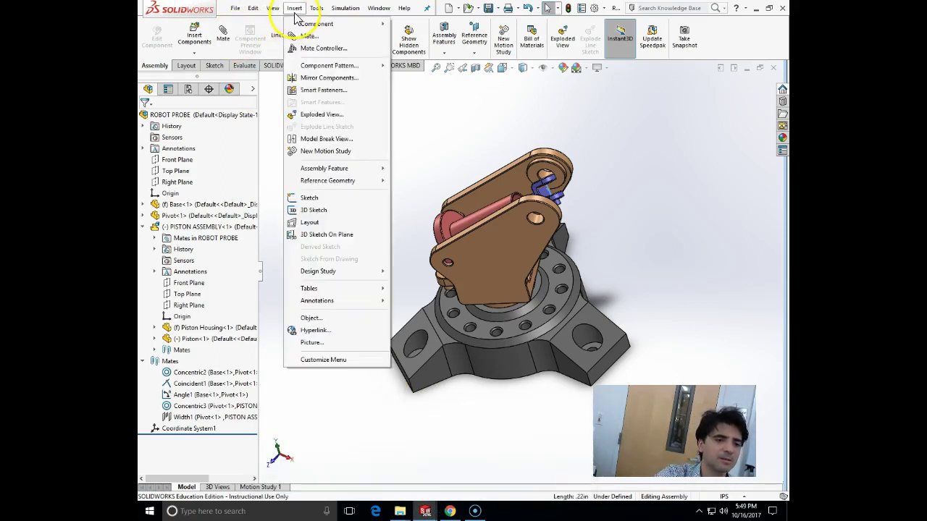
pyautogui.moveTo(311, 23)
pyautogui.click(410, 23)
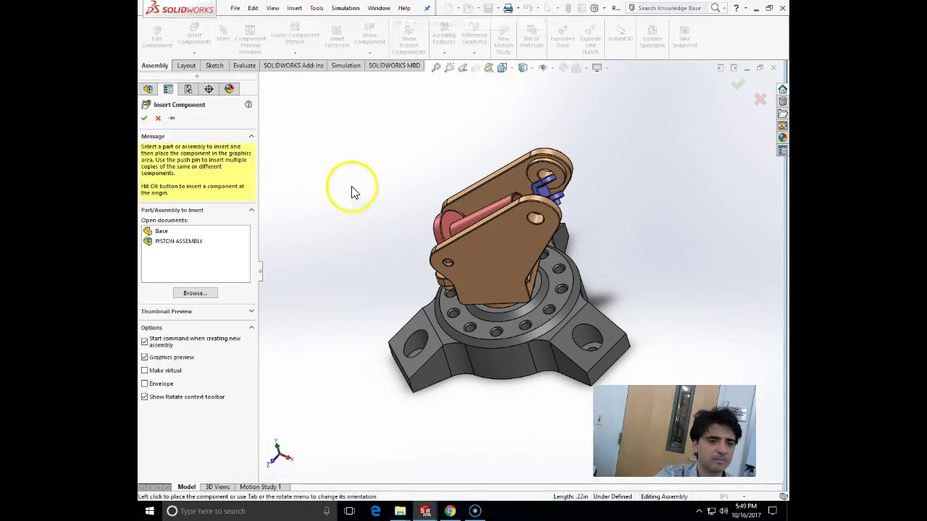
pyautogui.click(197, 293)
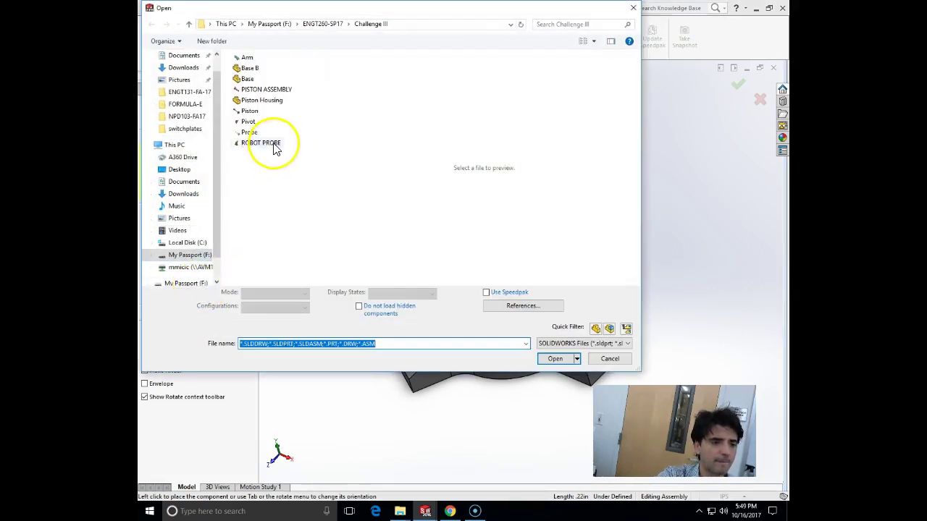
pyautogui.click(246, 57)
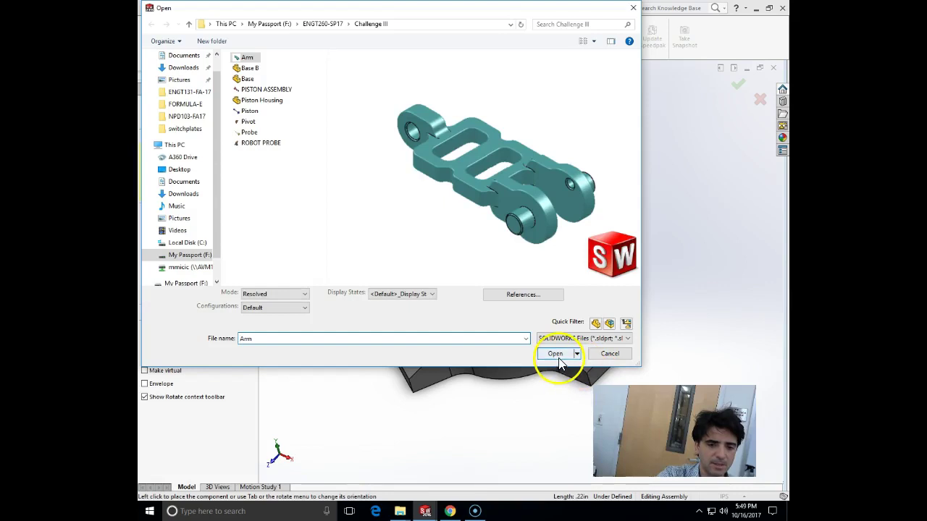
pyautogui.click(555, 354)
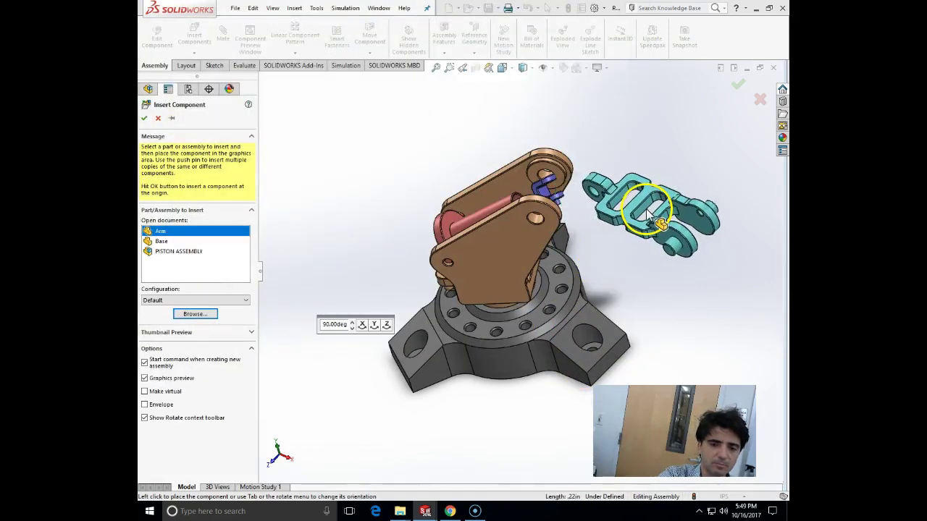
pyautogui.click(664, 204)
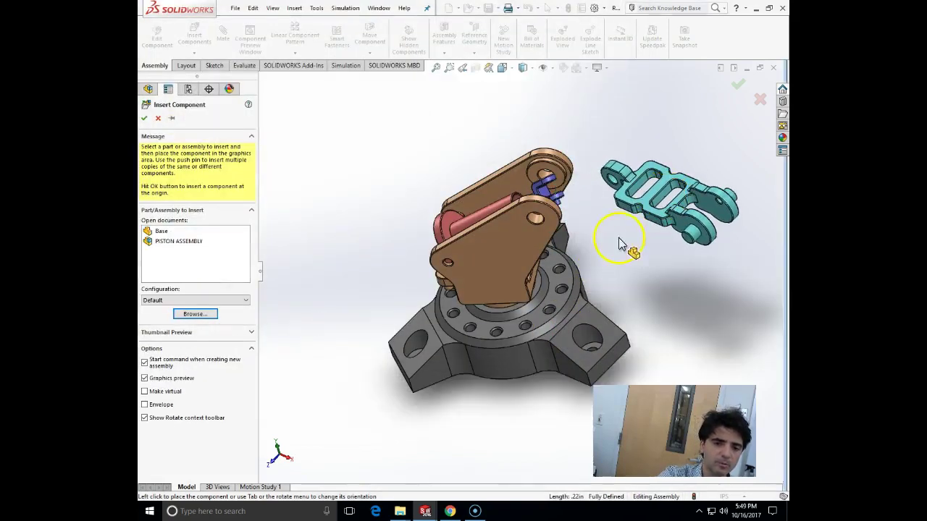
# Step: Insert the Probe part from the Challenge III folder and place it below the Arm
pyautogui.click(294, 8)
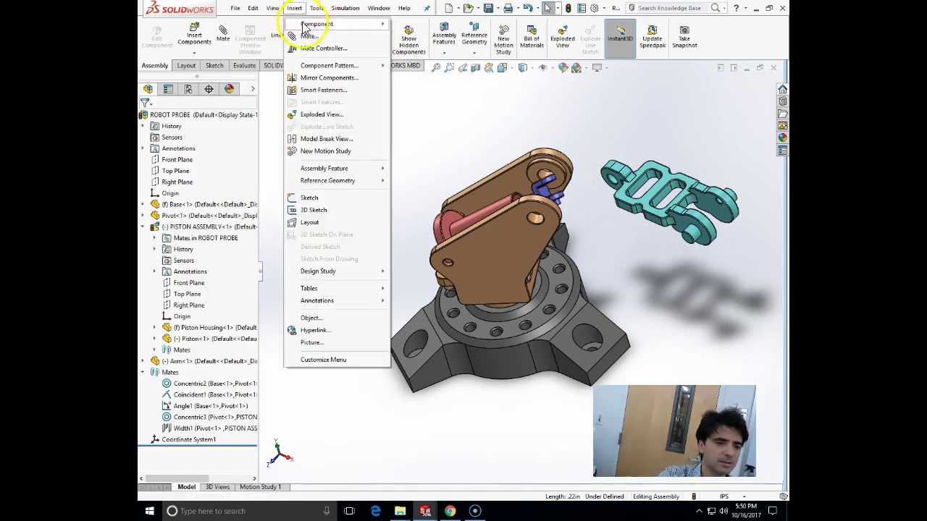
pyautogui.moveTo(319, 24)
pyautogui.click(418, 26)
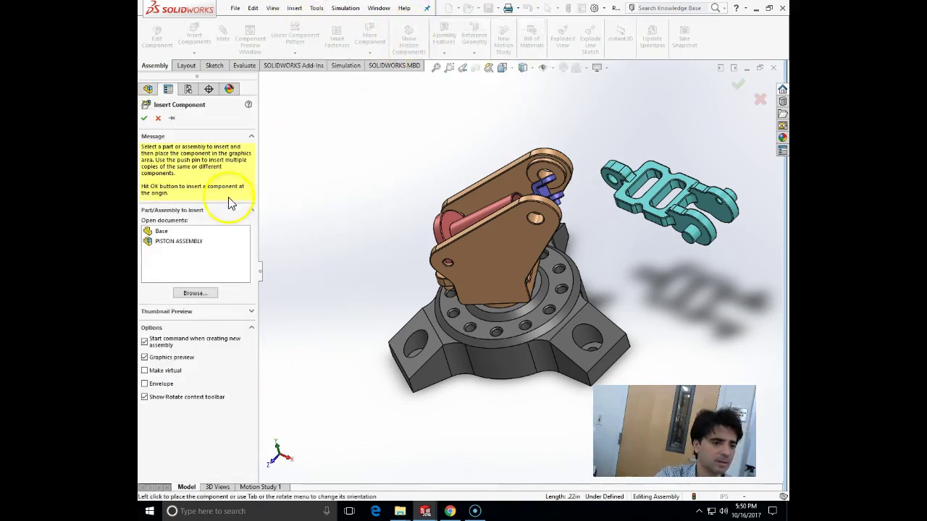
pyautogui.click(193, 294)
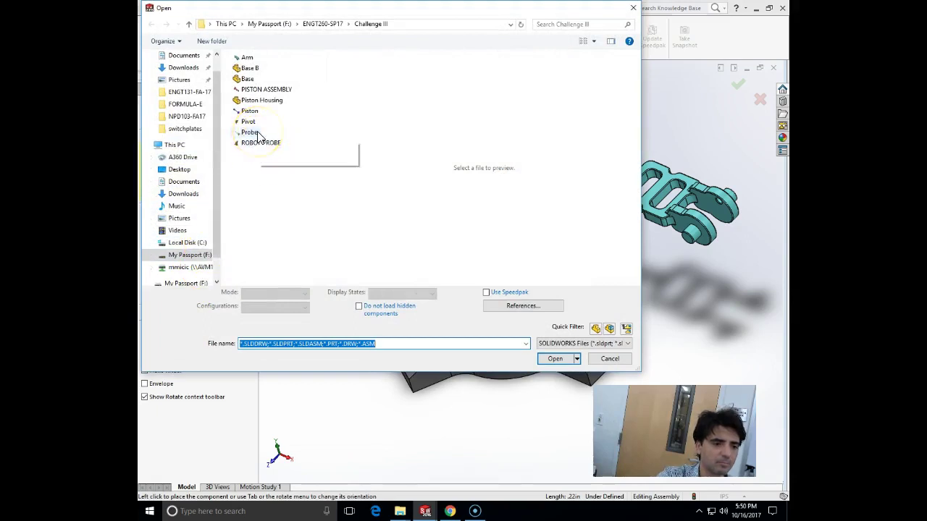
pyautogui.click(257, 134)
pyautogui.click(554, 359)
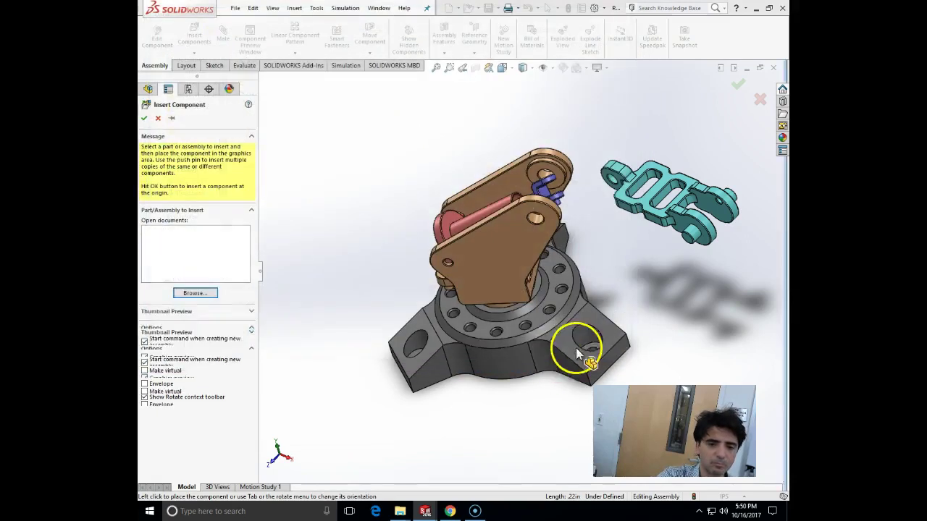
pyautogui.click(727, 306)
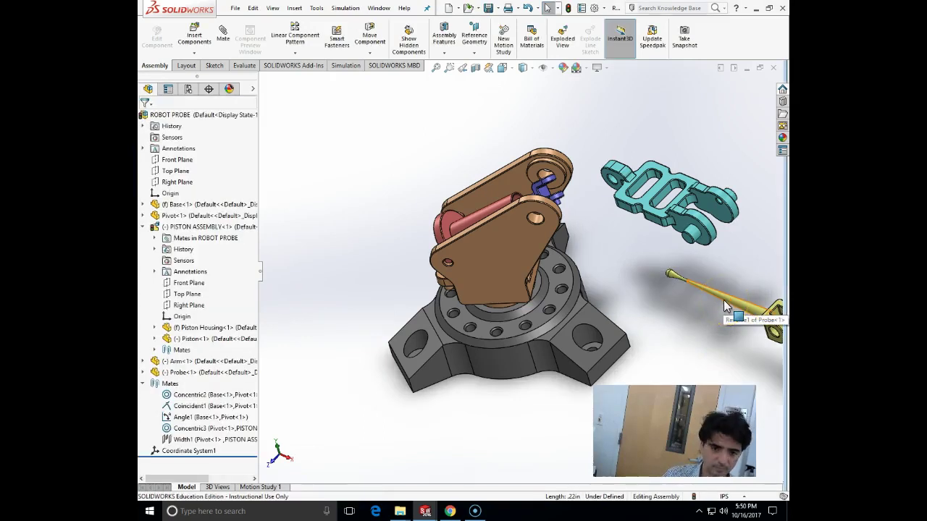
# Step: Mate the hole in the Probe's fork concentric with the hole in the Arm's single-lug end, and move the Probe close to it
pyautogui.scroll(3, 695, 293)
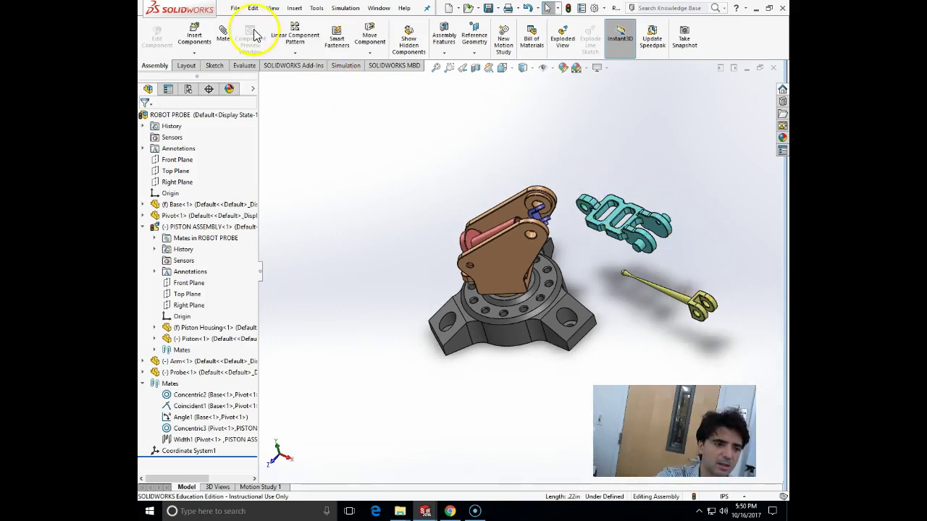
pyautogui.click(223, 33)
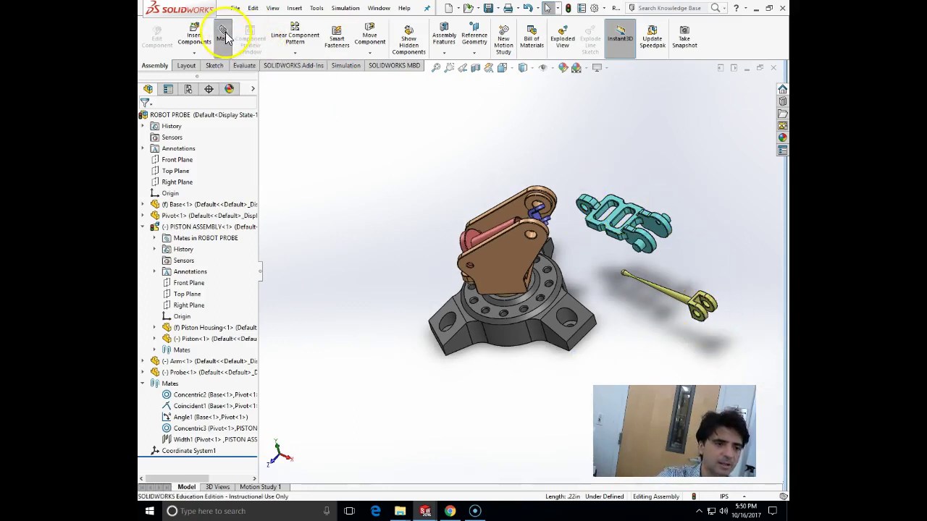
pyautogui.scroll(-4, 700, 339)
pyautogui.click(159, 280)
pyautogui.scroll(-3, 666, 274)
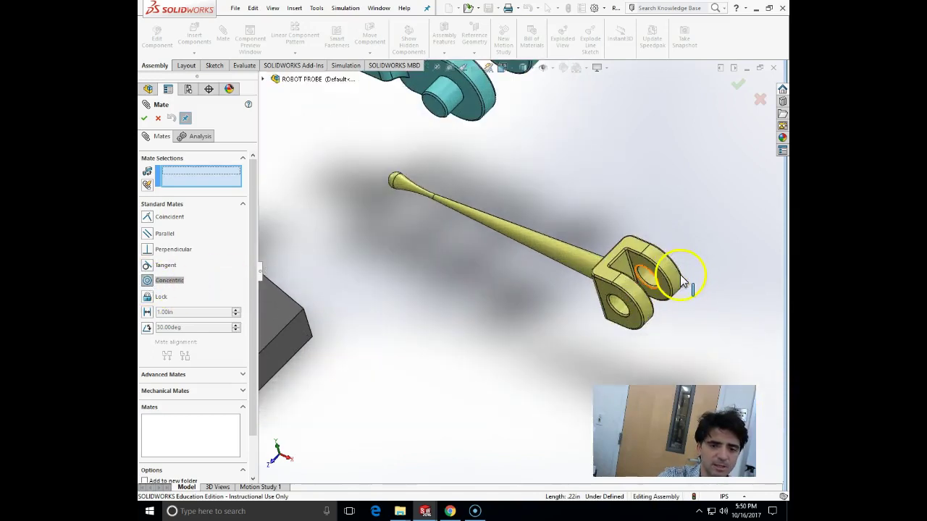
pyautogui.click(619, 309)
pyautogui.scroll(5, 550, 275)
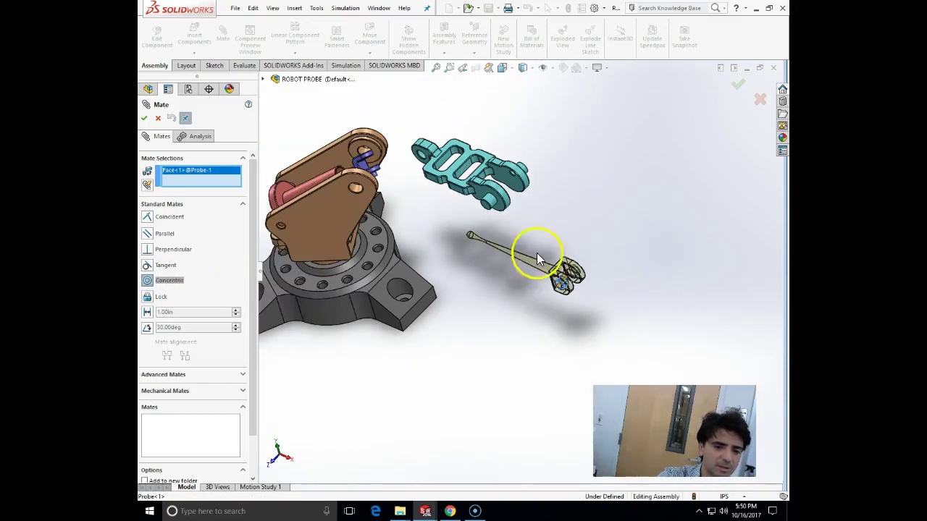
pyautogui.scroll(-4, 416, 170)
pyautogui.scroll(-3, 416, 170)
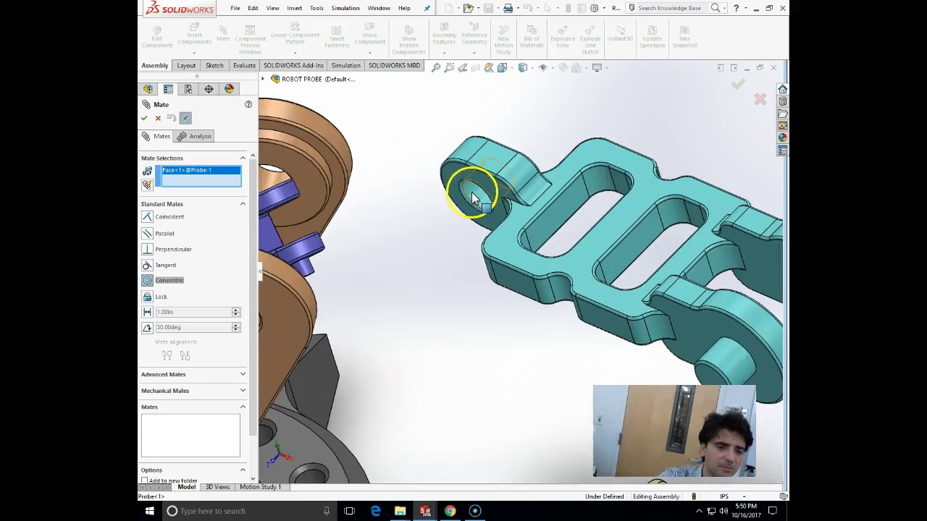
pyautogui.click(472, 194)
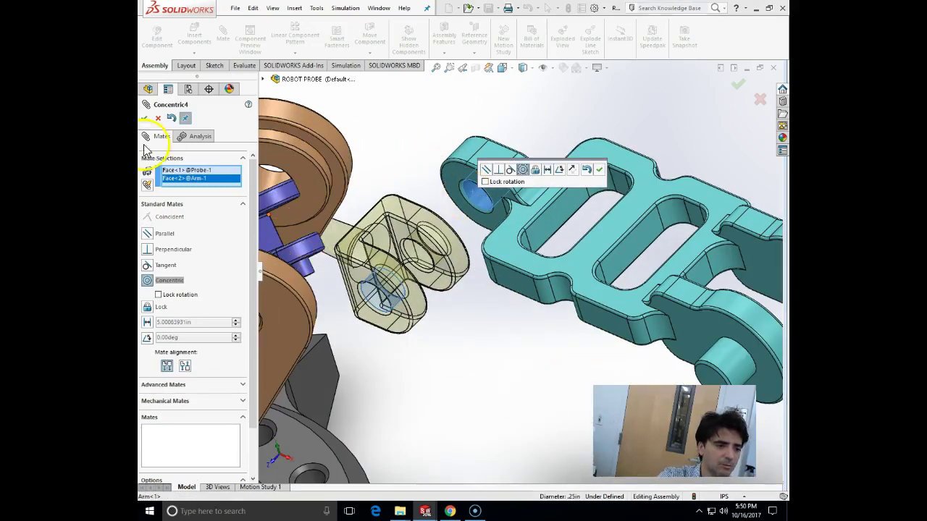
pyautogui.click(144, 118)
pyautogui.moveTo(414, 282); pyautogui.dragTo(451, 160)
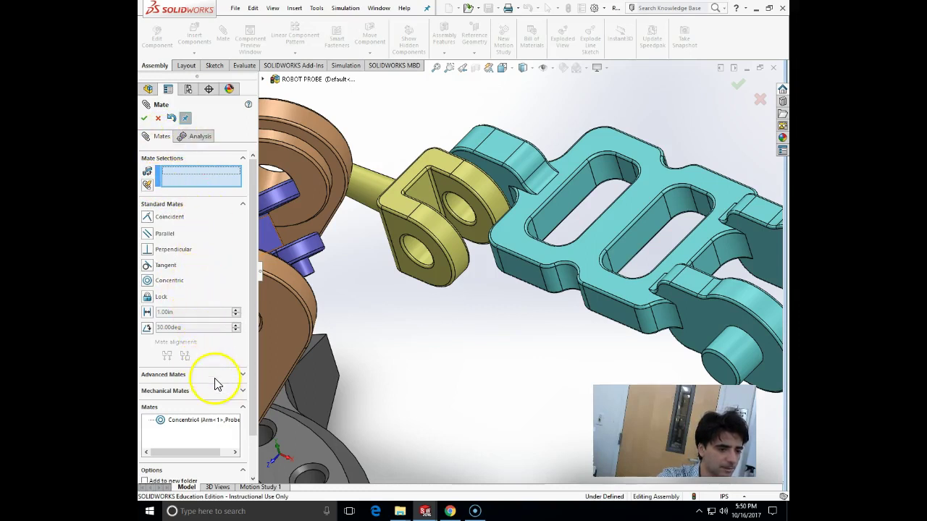
# Step: Start a centered Width mate using the two inner faces of the Probe's fork as the width faces
pyautogui.click(243, 375)
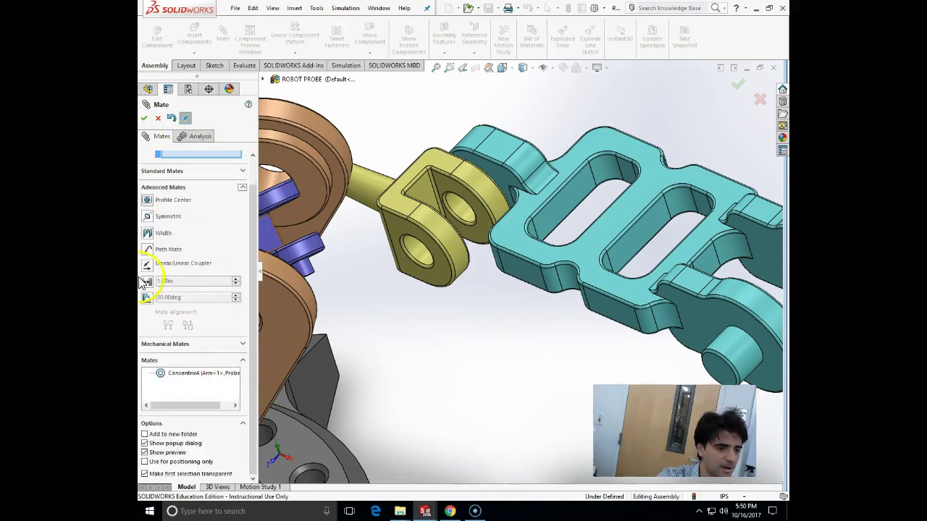
pyautogui.click(148, 233)
pyautogui.moveTo(473, 320); pyautogui.dragTo(413, 249, button='middle')
pyautogui.click(382, 287)
pyautogui.moveTo(383, 287); pyautogui.dragTo(348, 323, button='middle')
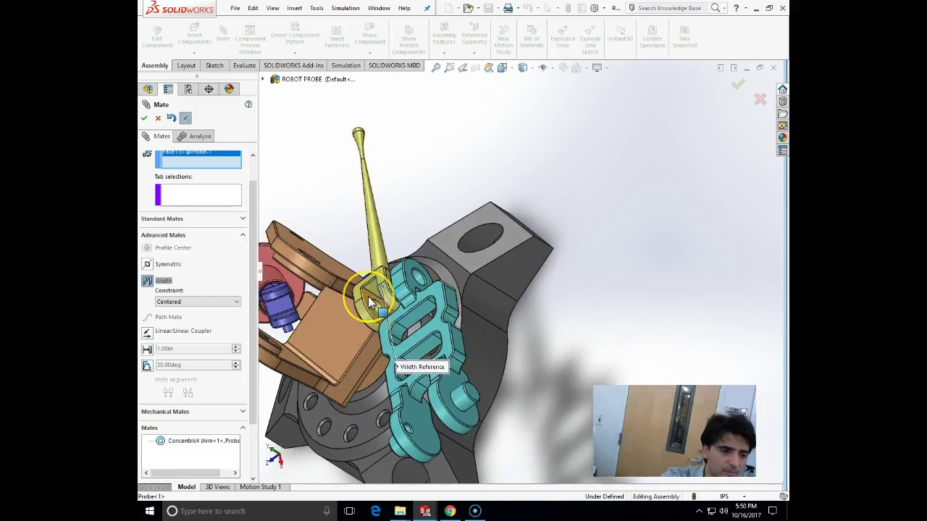
pyautogui.click(369, 302)
pyautogui.click(211, 213)
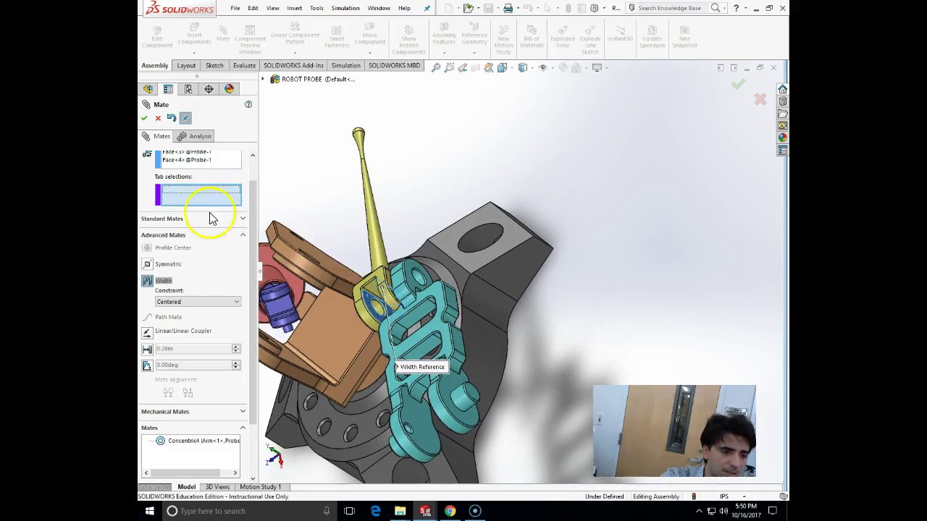
# Step: Use both side faces of the Arm's single lug as the tab faces and complete the Width mate
pyautogui.click(414, 274)
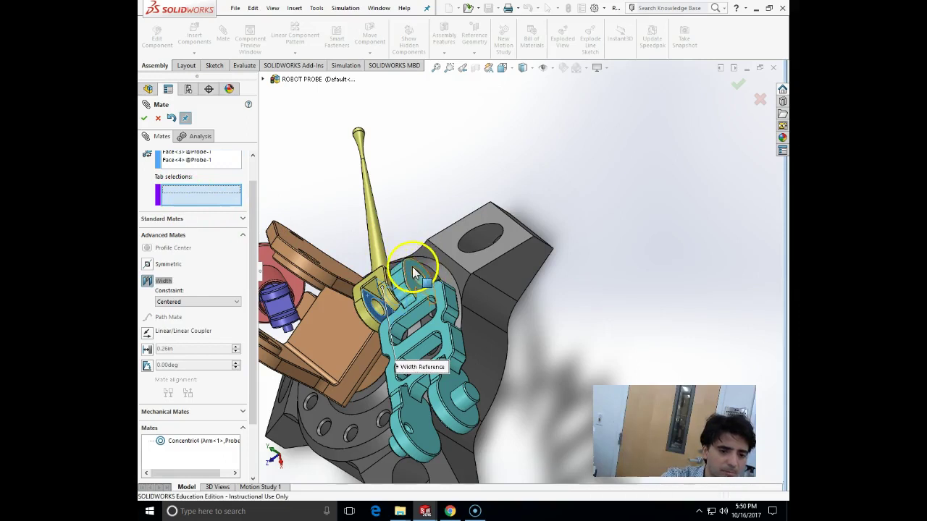
pyautogui.moveTo(413, 267); pyautogui.dragTo(483, 282, button='middle')
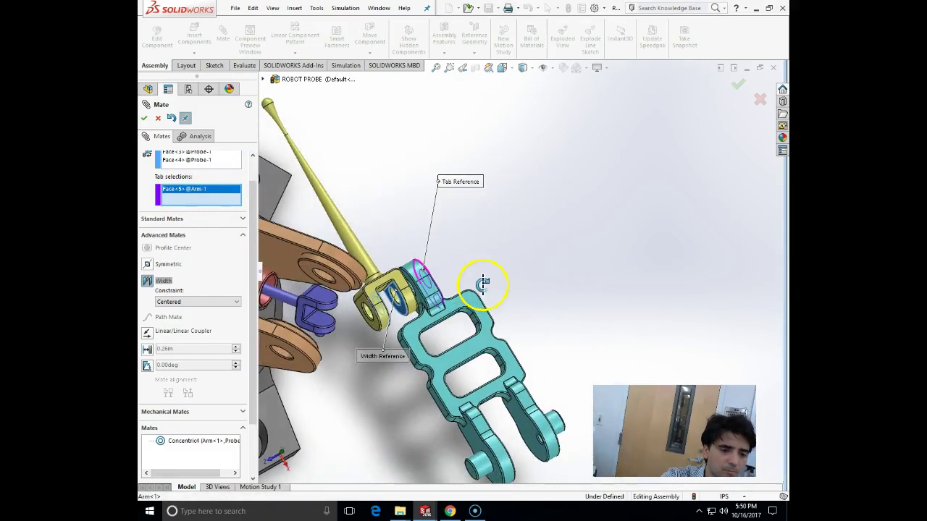
pyautogui.scroll(-6, 418, 285)
pyautogui.moveTo(444, 252); pyautogui.dragTo(444, 244, button='middle')
pyautogui.click(449, 252)
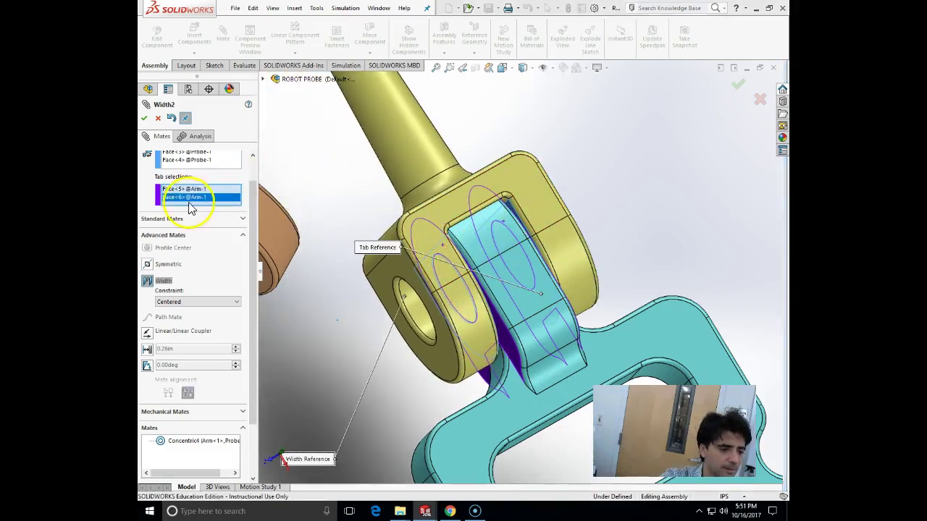
pyautogui.click(144, 118)
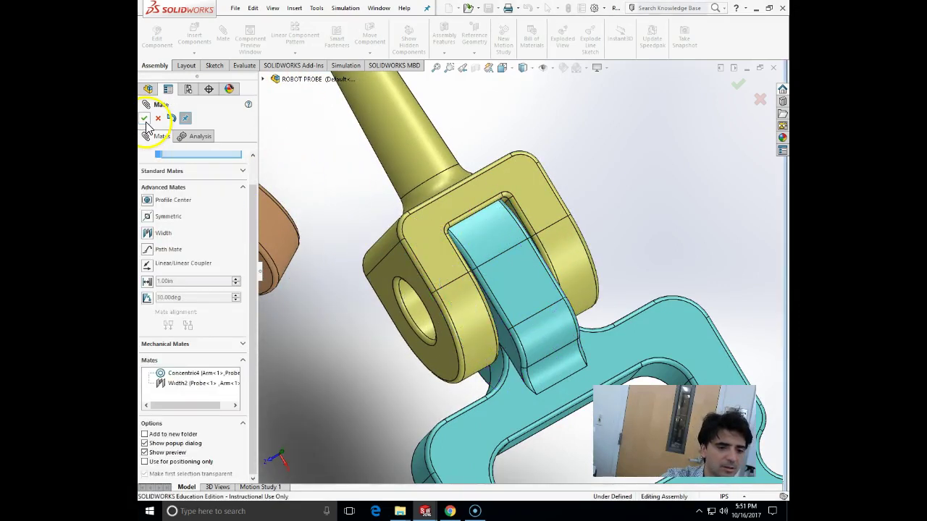
# Step: Move the joined Arm and Probe to open space beside the pivot
pyautogui.scroll(5, 428, 336)
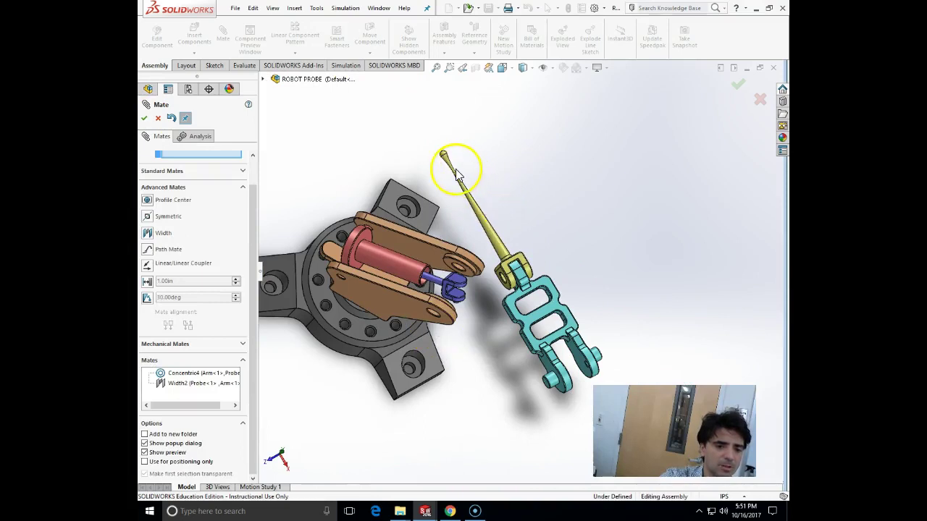
pyautogui.moveTo(455, 174)
pyautogui.mouseDown()
pyautogui.moveTo(513, 203)
pyautogui.moveTo(492, 174)
pyautogui.moveTo(499, 198)
pyautogui.mouseUp()
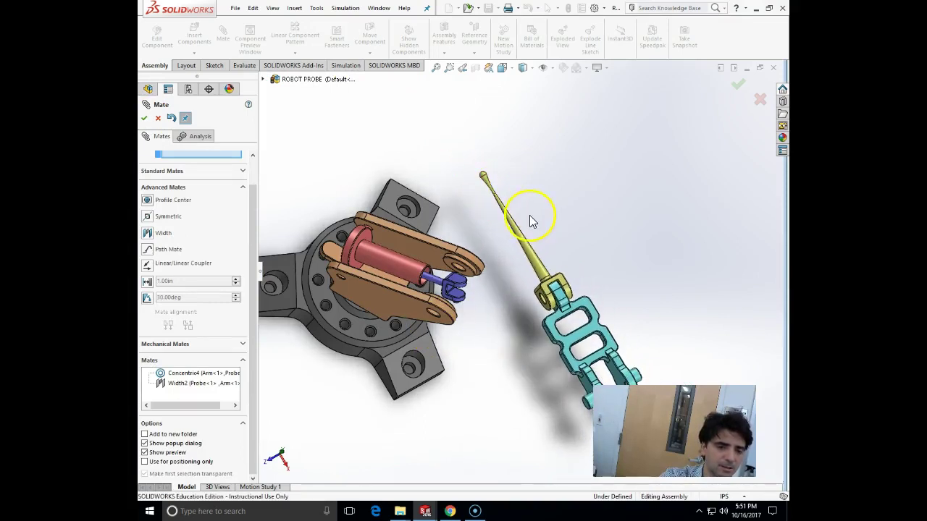
pyautogui.moveTo(259, 245); pyautogui.dragTo(261, 170)
pyautogui.click(144, 118)
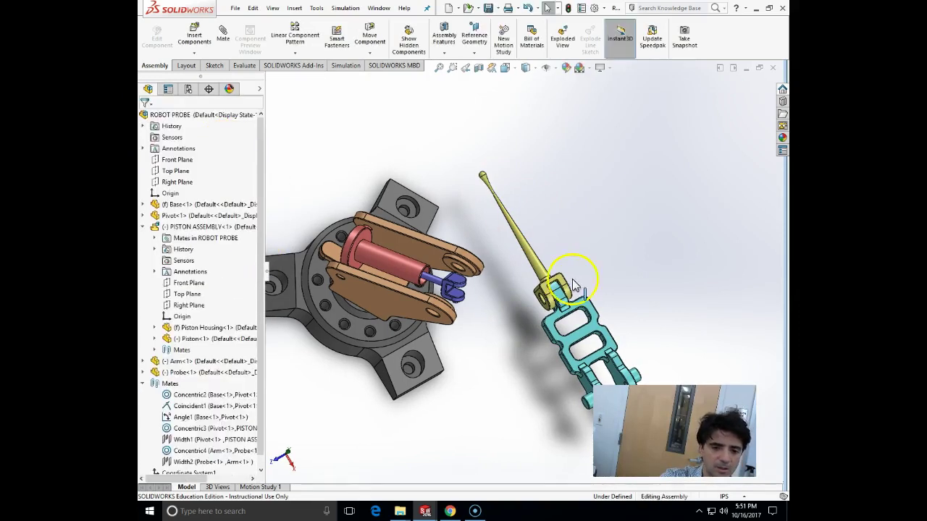
pyautogui.moveTo(527, 246); pyautogui.dragTo(544, 198)
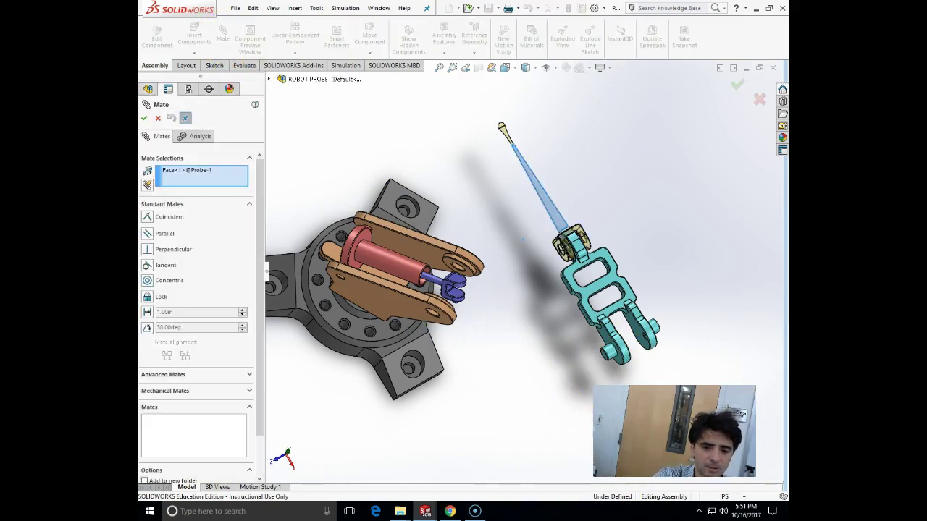
pyautogui.click(611, 357)
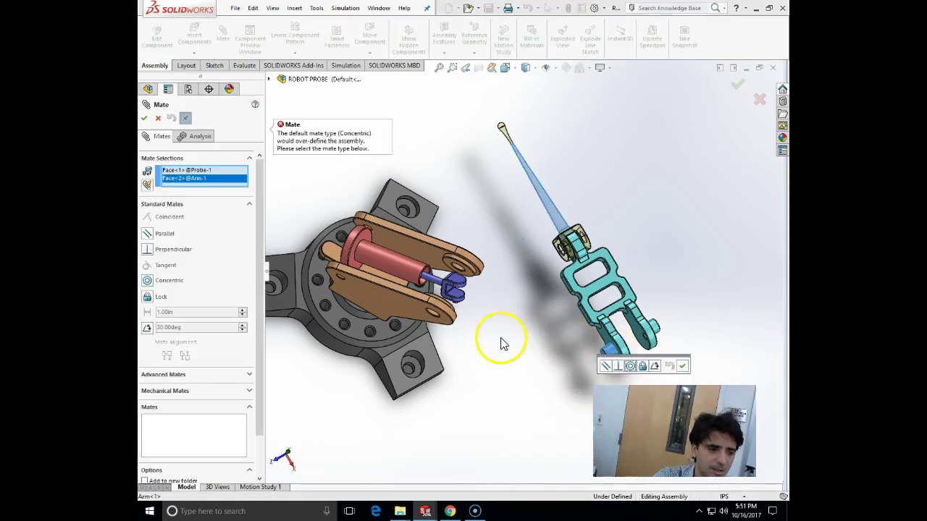
pyautogui.click(203, 171)
pyautogui.press('Delete')
pyautogui.click(203, 170)
pyautogui.press('Delete')
# Step: Mate the Arm's pin concentric with the large hole in the pivot's side plate, using the aligned orientation
pyautogui.click(611, 352)
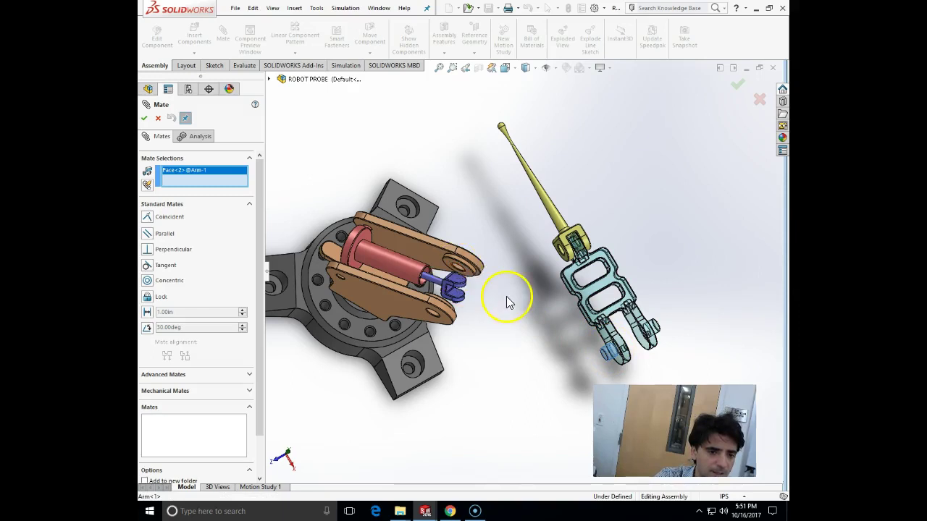
pyautogui.moveTo(507, 299); pyautogui.dragTo(505, 259, button='middle')
pyautogui.scroll(-4, 507, 260)
pyautogui.scroll(-2, 507, 260)
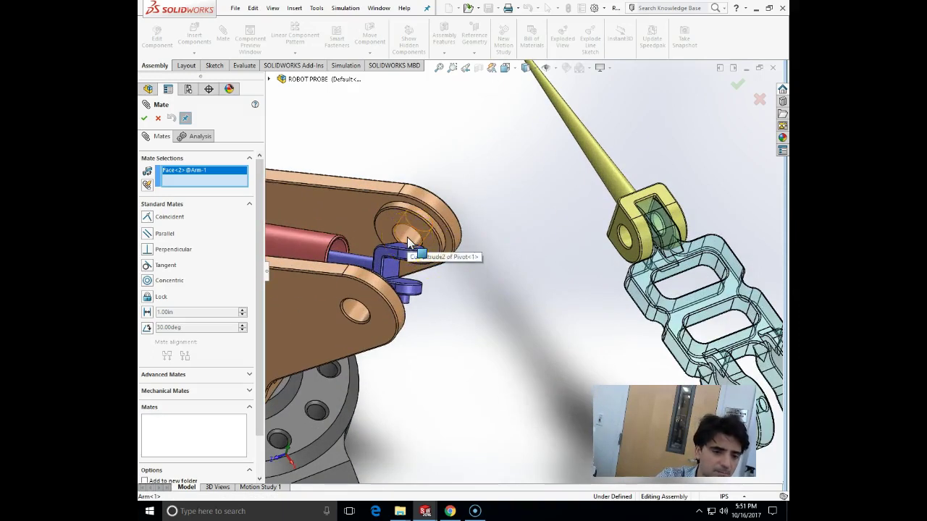
pyautogui.click(407, 237)
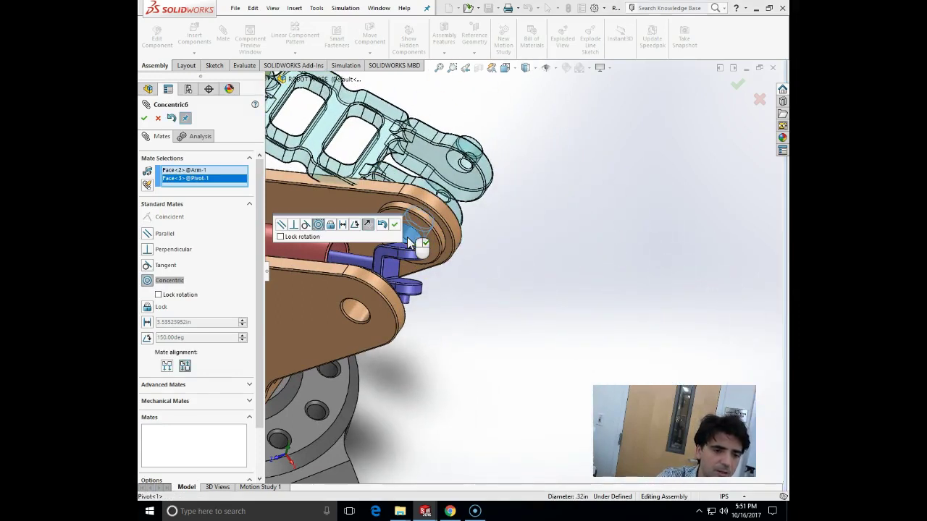
pyautogui.click(168, 367)
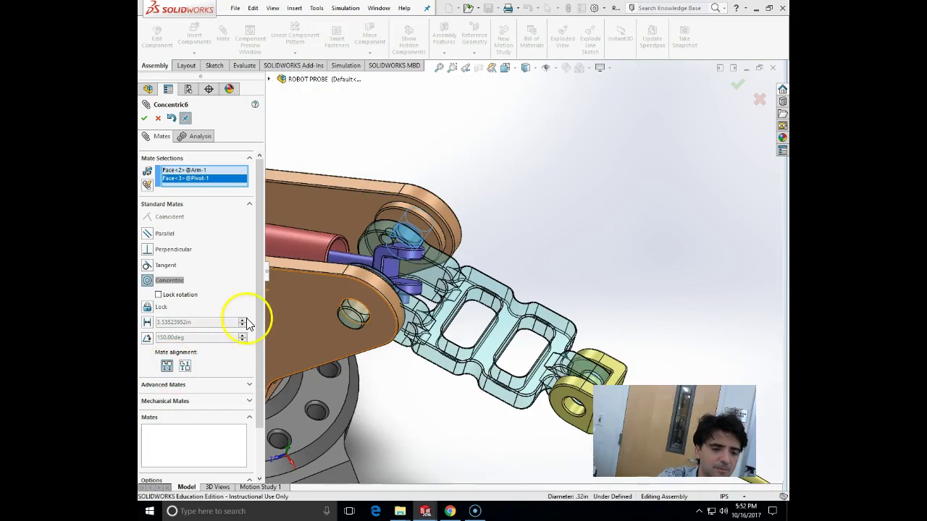
pyautogui.click(144, 118)
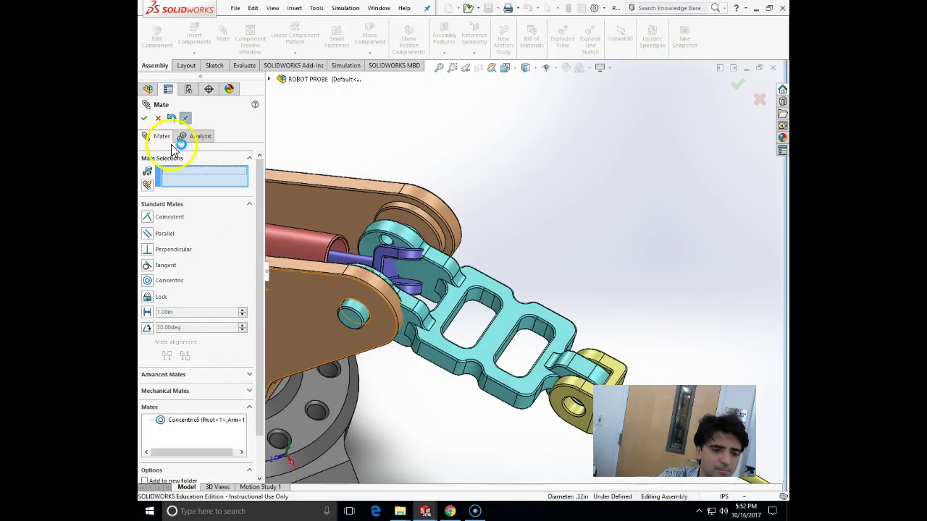
# Step: Finish mating and slide the Arm along the hole axis out from between the pivot's side plates
pyautogui.moveTo(548, 277); pyautogui.dragTo(582, 239, button='middle')
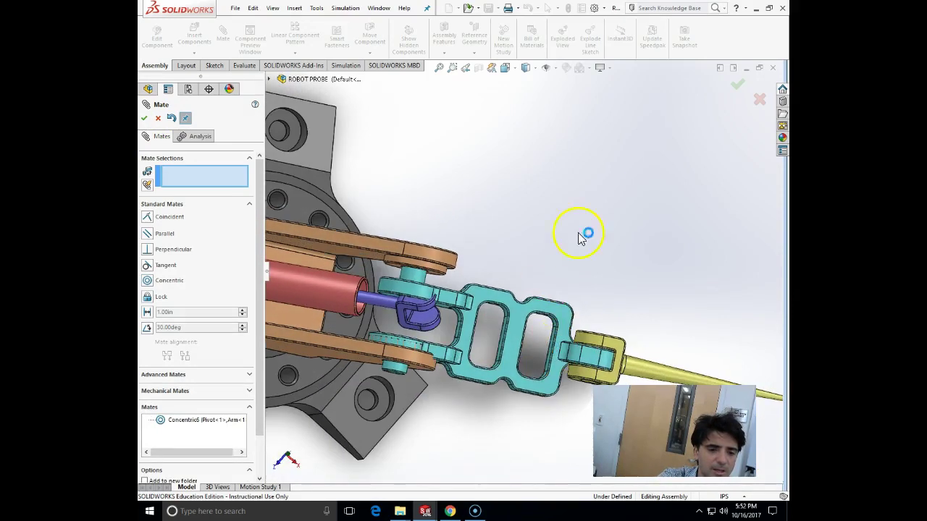
pyautogui.click(145, 119)
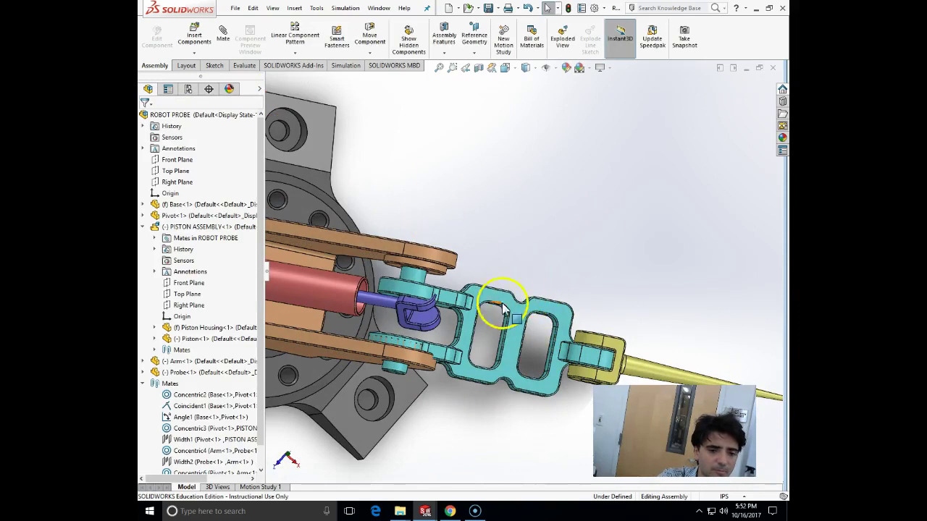
pyautogui.moveTo(472, 321); pyautogui.dragTo(544, 170)
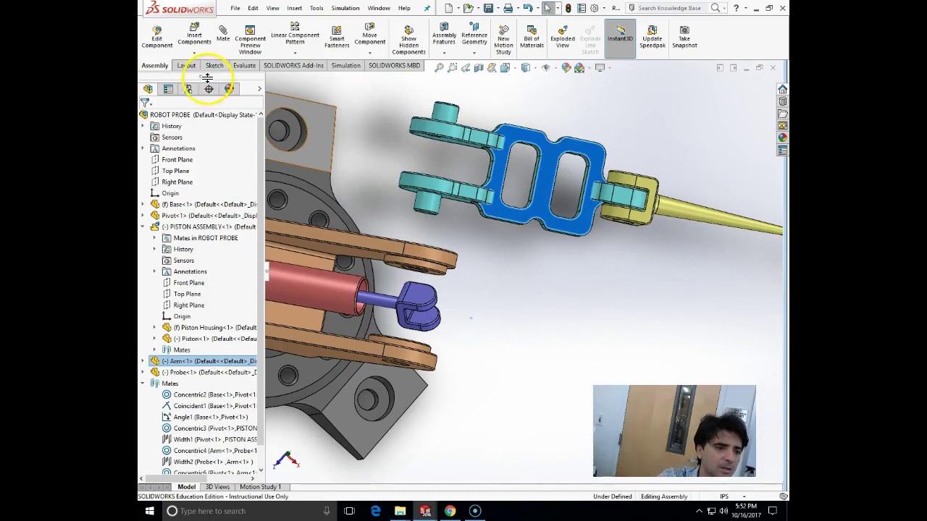
# Step: Start an advanced Width mate and clear the preselected Arm face from its width selections
pyautogui.click(223, 35)
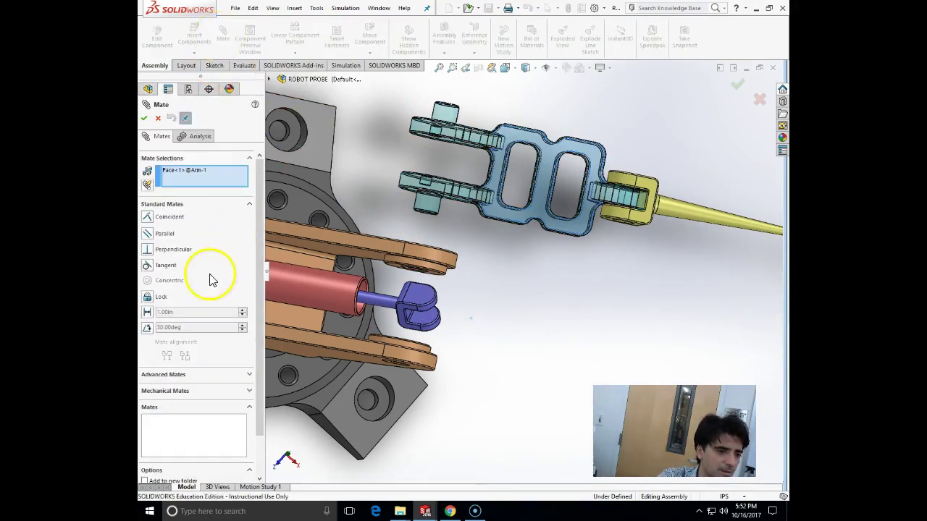
pyautogui.click(223, 378)
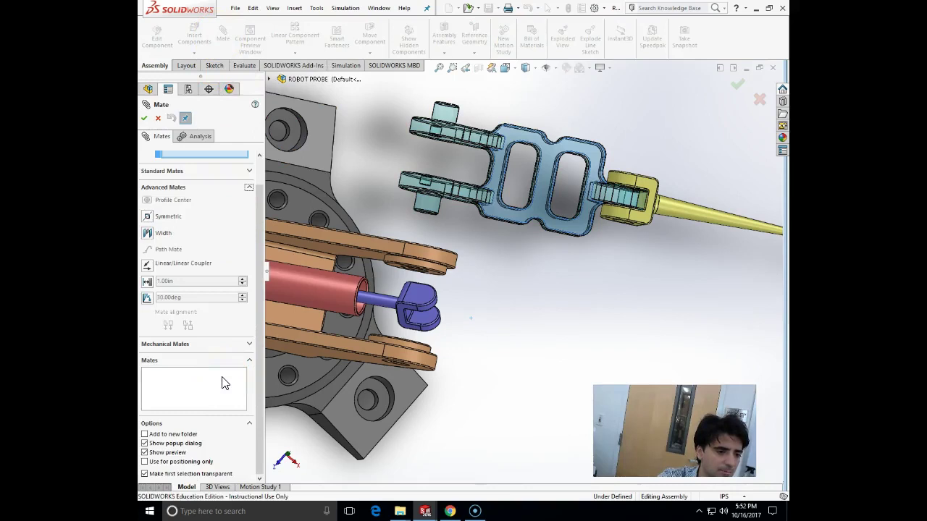
pyautogui.click(154, 234)
pyautogui.click(434, 310)
pyautogui.moveTo(435, 310); pyautogui.dragTo(271, 195, button='middle')
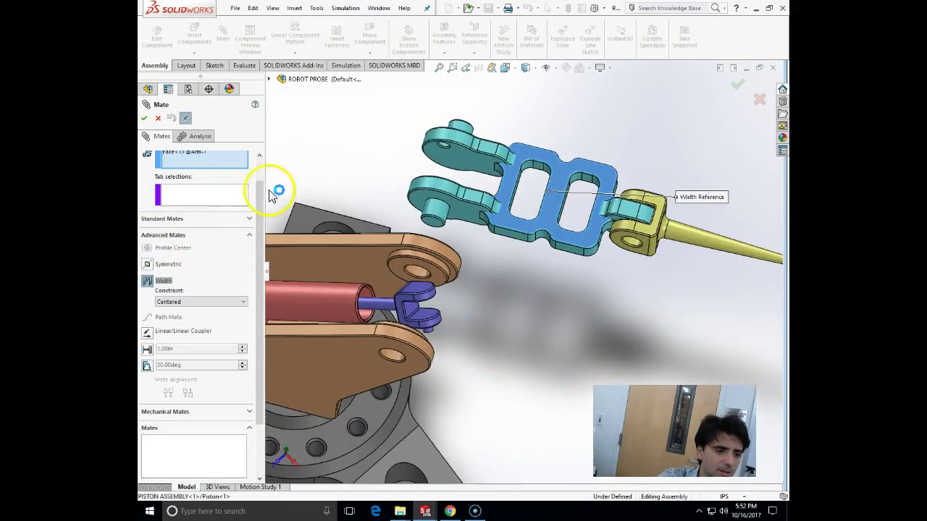
pyautogui.click(196, 158)
pyautogui.press('Delete')
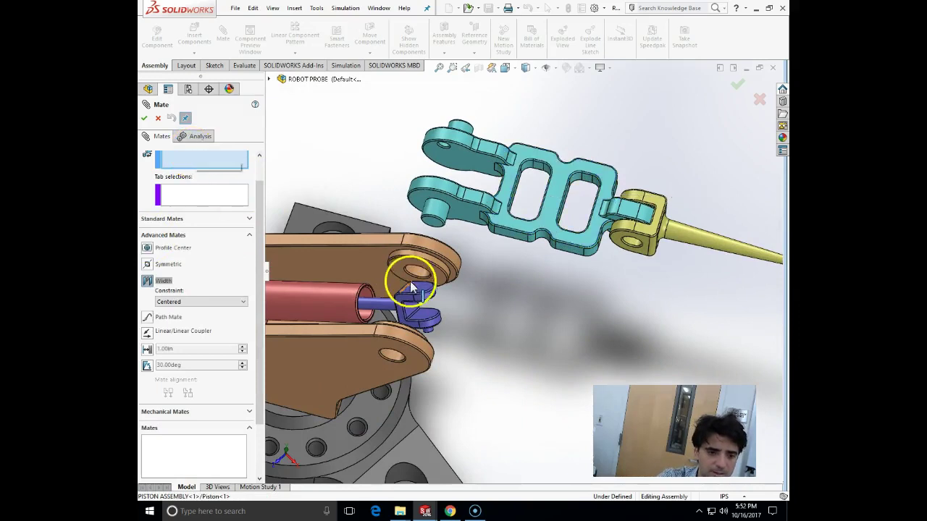
# Step: Set the inner boss faces around the pivot's two large holes as the width faces of the mate
pyautogui.click(434, 270)
pyautogui.moveTo(434, 270); pyautogui.dragTo(476, 407, button='middle')
pyautogui.scroll(3, 476, 407)
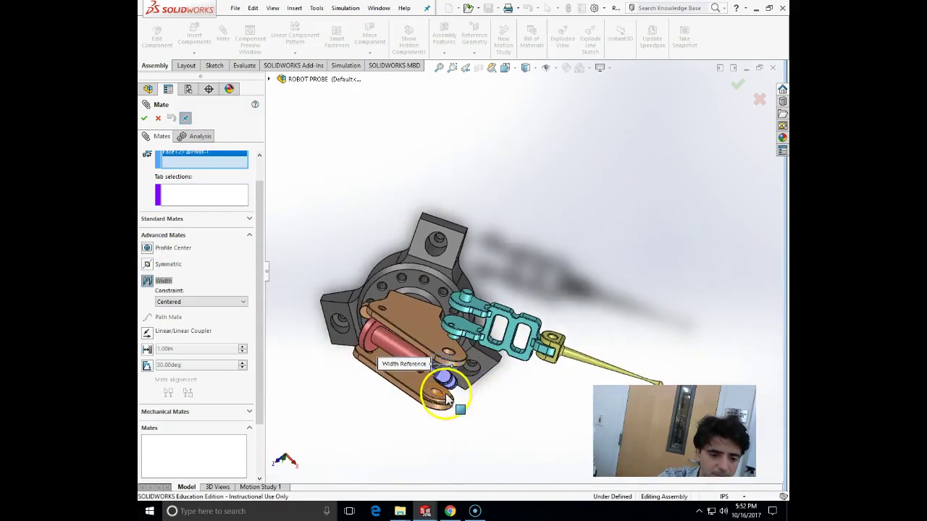
pyautogui.scroll(-5, 449, 384)
pyautogui.click(481, 338)
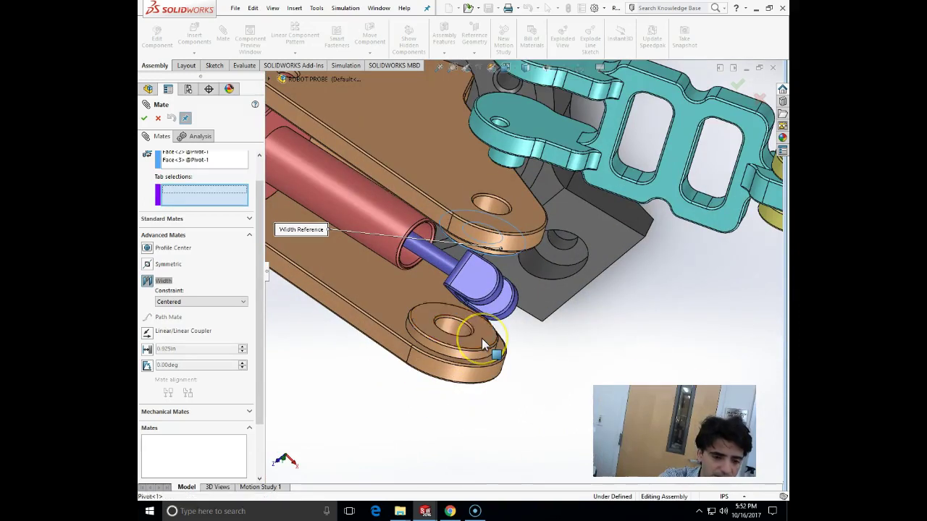
pyautogui.scroll(3, 500, 355)
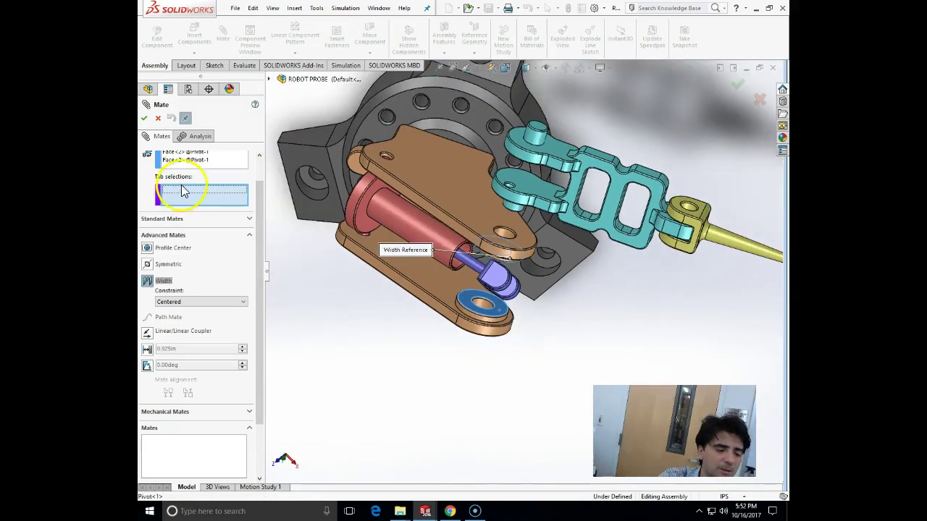
pyautogui.scroll(2, 217, 184)
# Step: Use the end faces of the Arm's two pins as the tab faces and complete the centered Width mate
pyautogui.moveTo(570, 310); pyautogui.dragTo(579, 296, button='middle')
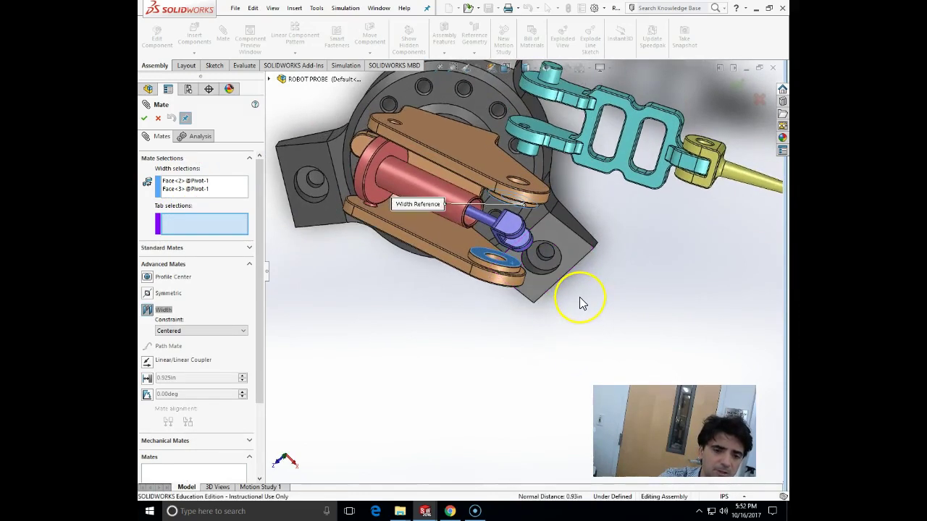
pyautogui.scroll(-2, 580, 301)
pyautogui.scroll(5, 579, 302)
pyautogui.moveTo(567, 208); pyautogui.dragTo(555, 279, button='middle')
pyautogui.scroll(-5, 558, 162)
pyautogui.scroll(-3, 548, 190)
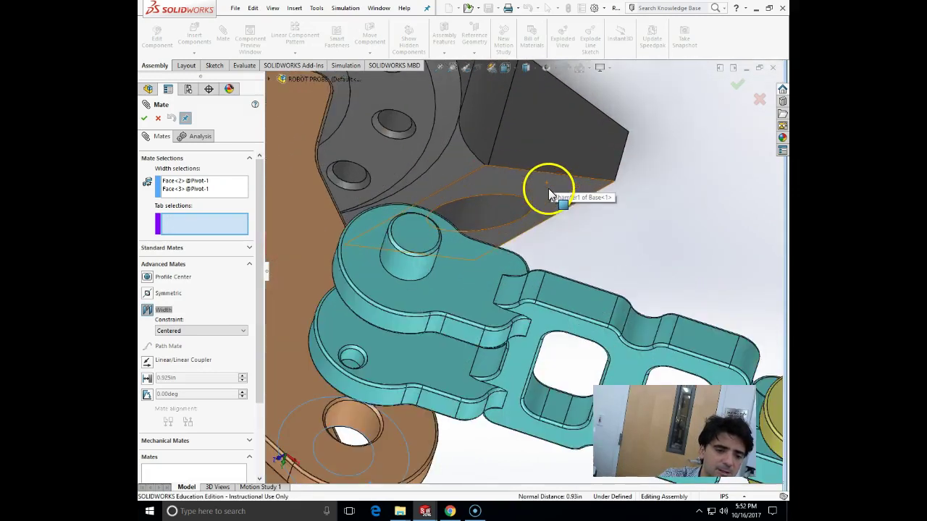
pyautogui.click(408, 243)
pyautogui.moveTo(408, 243); pyautogui.dragTo(472, 166, button='middle')
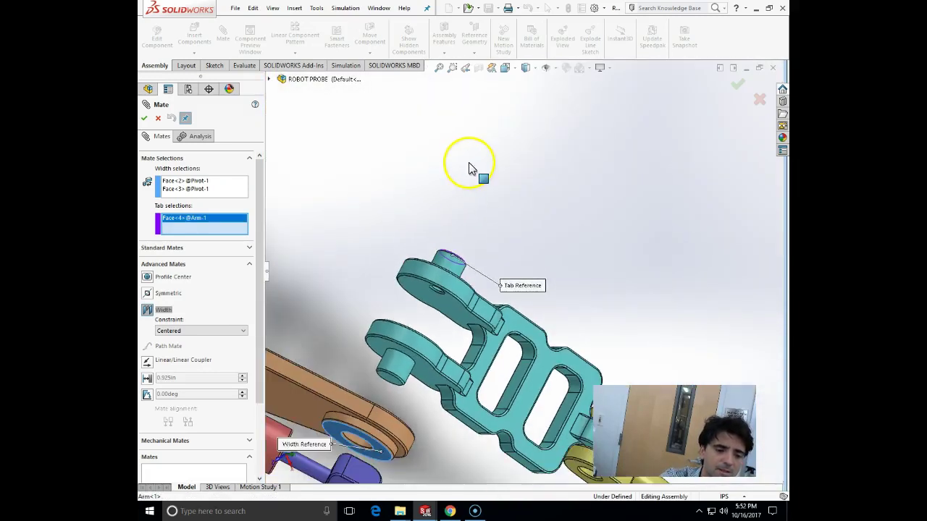
pyautogui.scroll(-5, 392, 384)
pyautogui.click(391, 380)
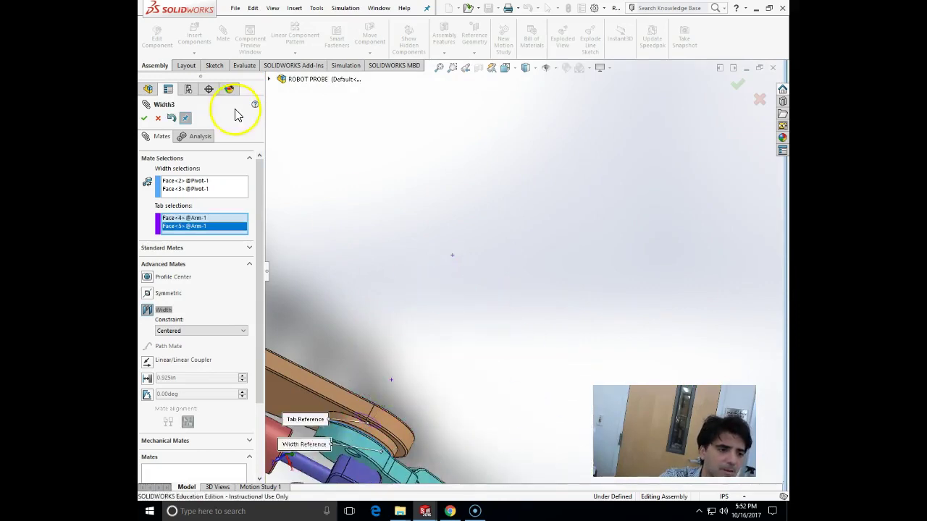
pyautogui.click(144, 117)
# Step: Swing the Arm and Probe at the pivot joint and rotate the blue piston about its axis between the Arm's lugs
pyautogui.scroll(5, 432, 318)
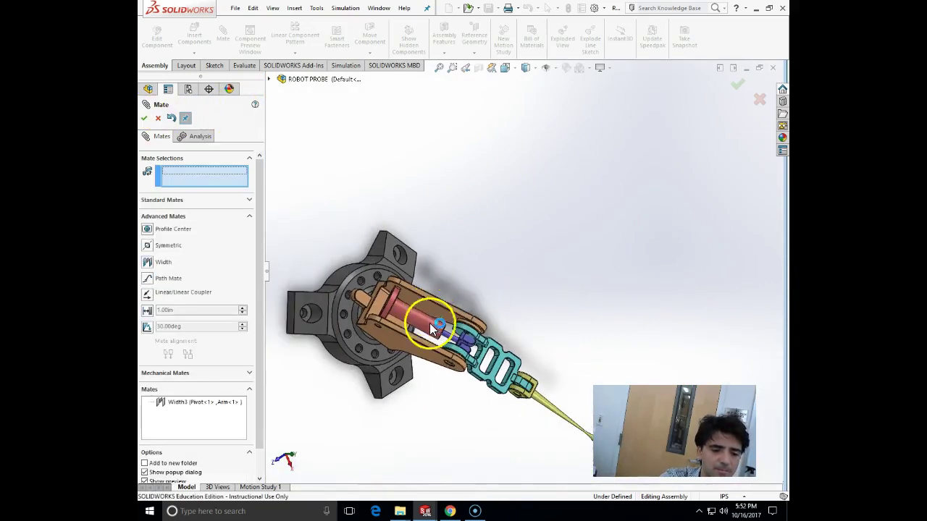
pyautogui.moveTo(511, 326); pyautogui.dragTo(517, 182, button='middle')
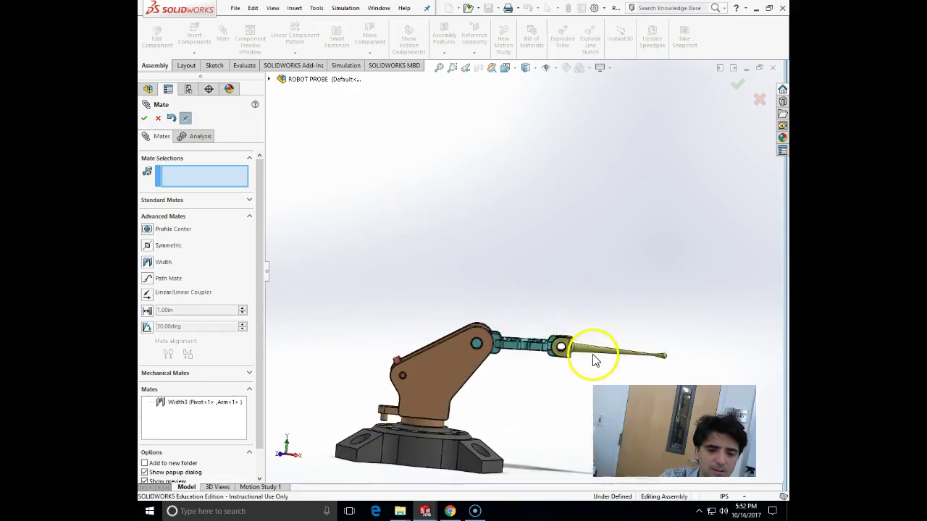
pyautogui.moveTo(592, 358); pyautogui.dragTo(528, 347)
pyautogui.moveTo(528, 347); pyautogui.dragTo(550, 445, button='middle')
pyautogui.scroll(10, 463, 335)
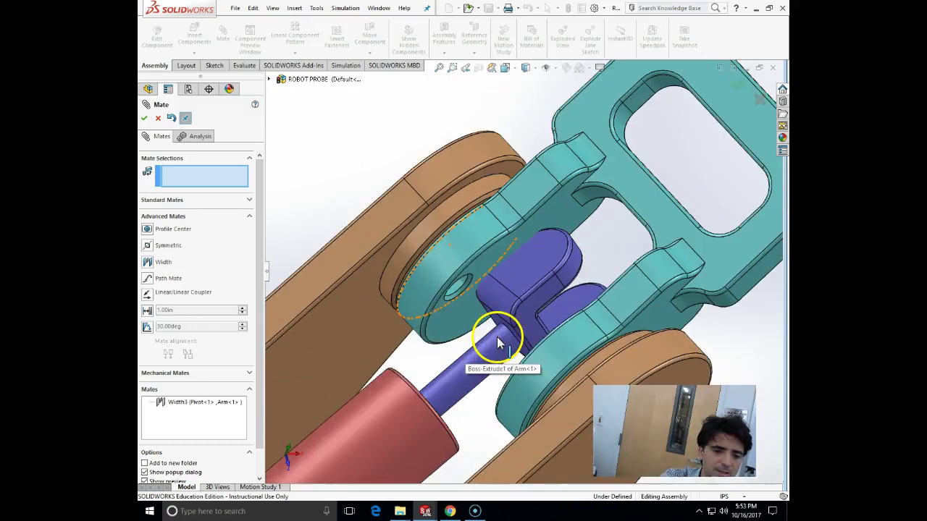
pyautogui.moveTo(498, 342); pyautogui.dragTo(525, 391)
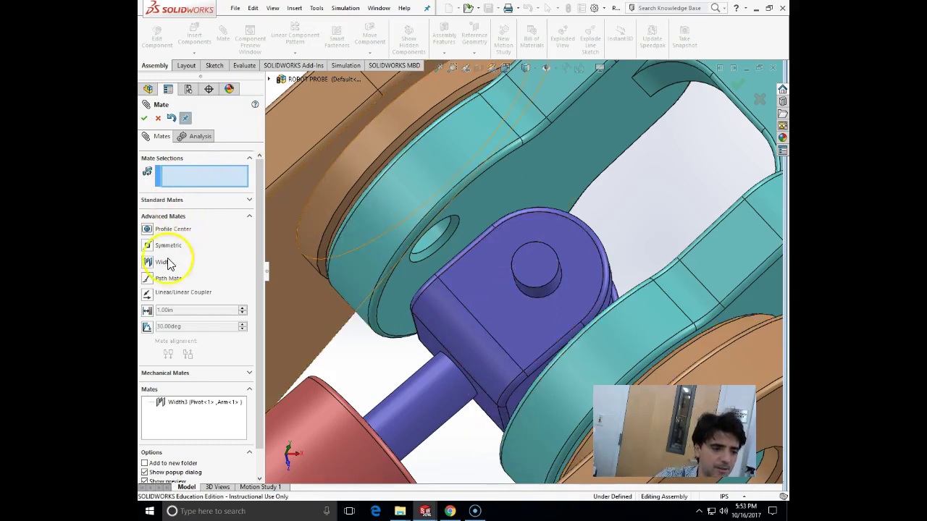
pyautogui.click(192, 202)
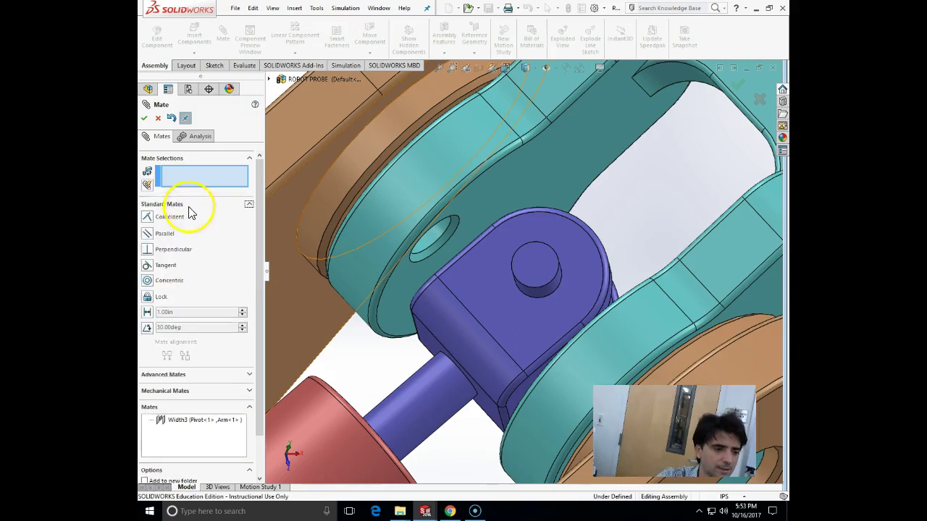
pyautogui.click(165, 280)
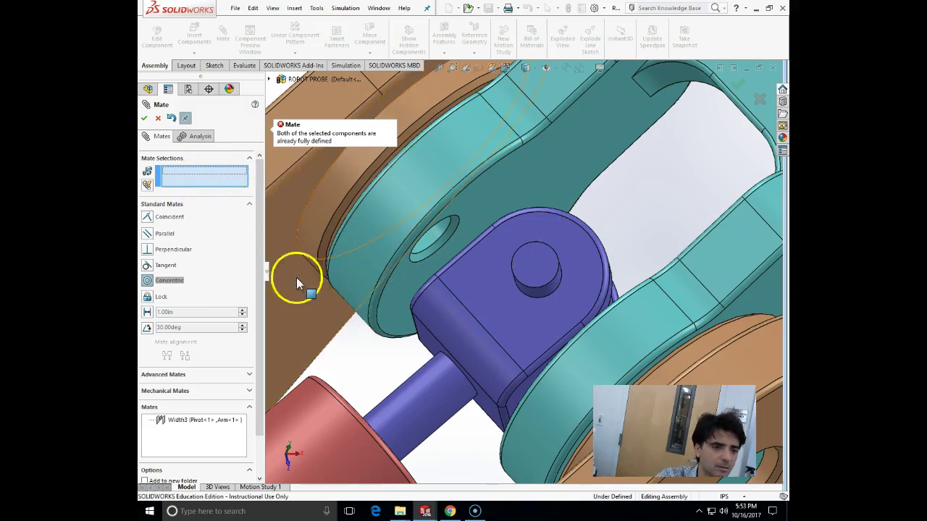
pyautogui.click(157, 117)
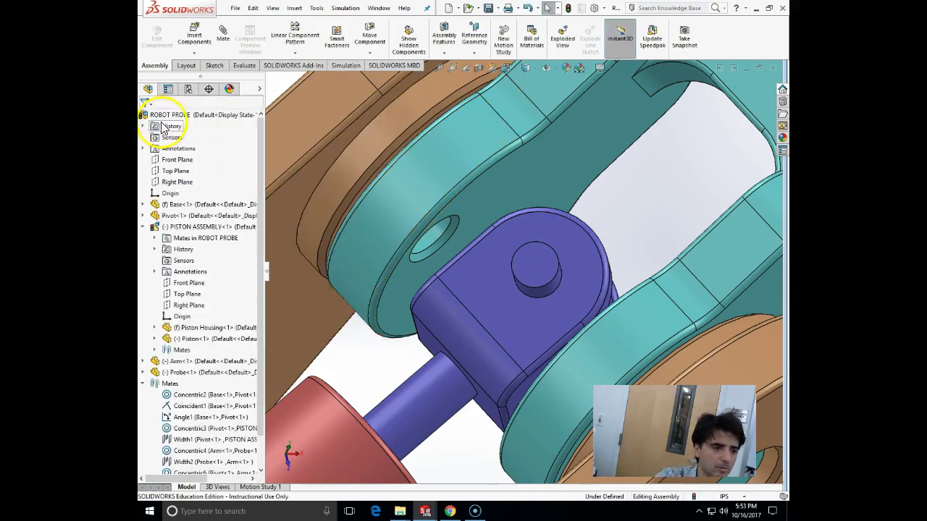
# Step: Add a concentric mate between the round pin on the blue piston and the small hole in the Arm's lug
pyautogui.click(221, 36)
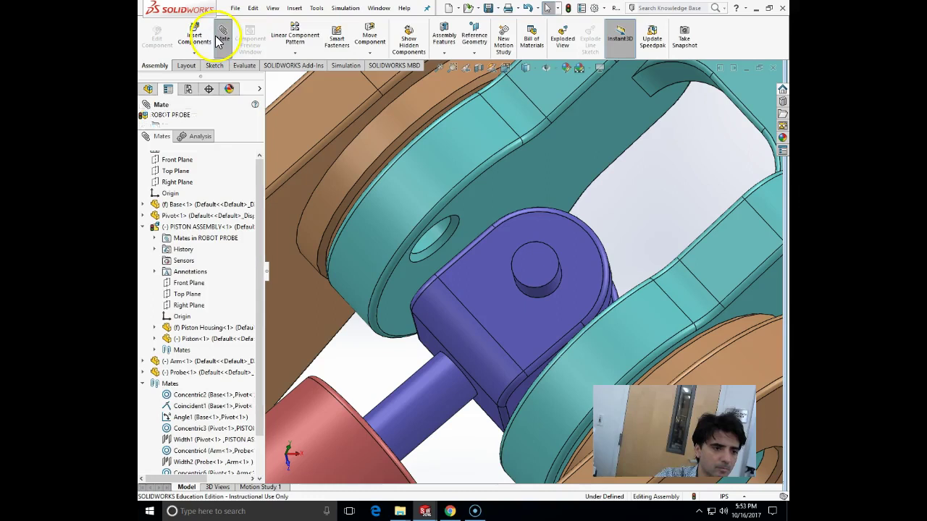
pyautogui.click(547, 288)
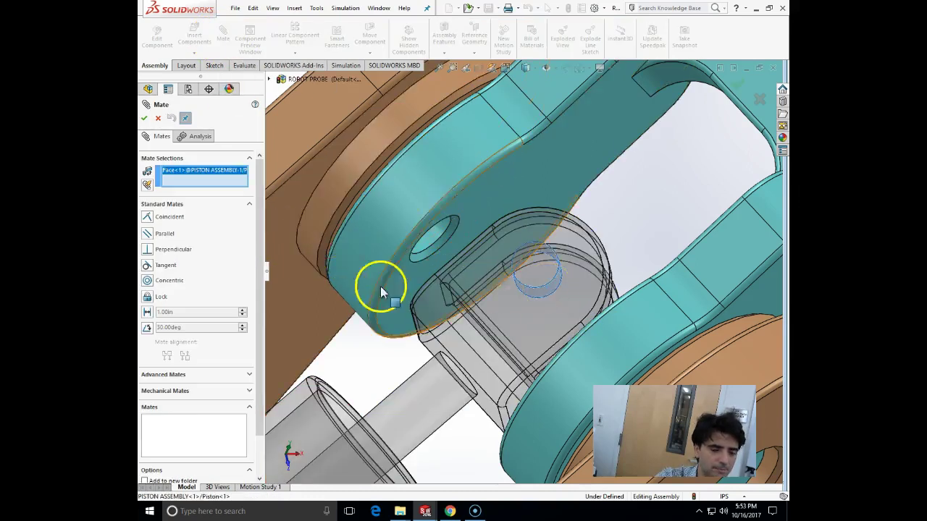
pyautogui.moveTo(636, 245); pyautogui.dragTo(517, 239, button='middle')
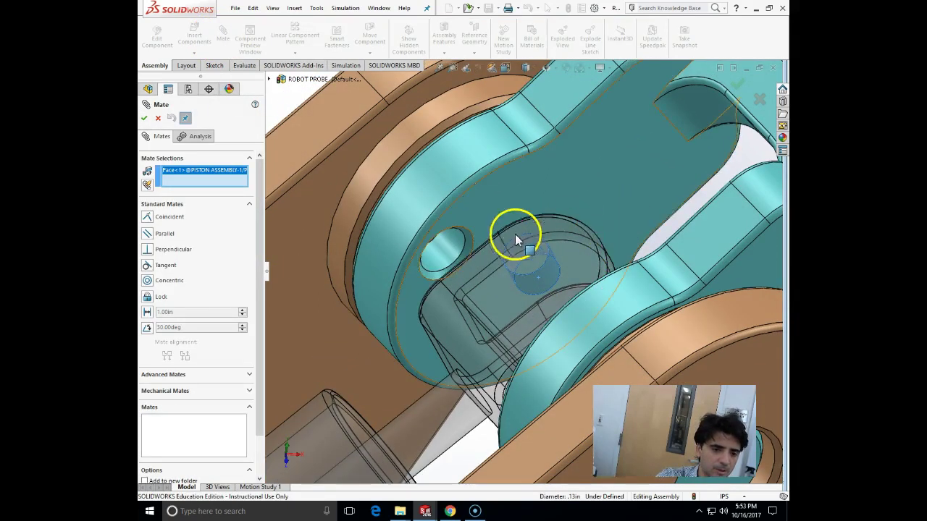
pyautogui.click(454, 255)
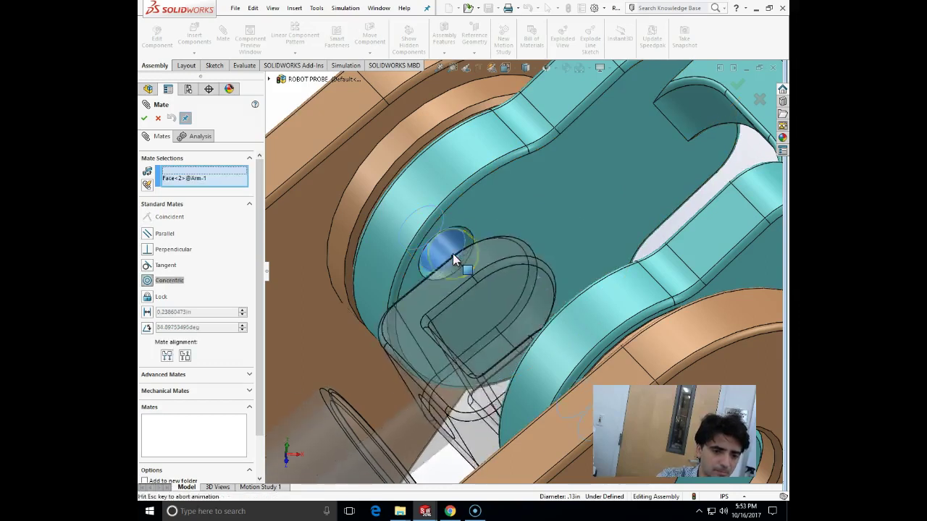
pyautogui.click(441, 233)
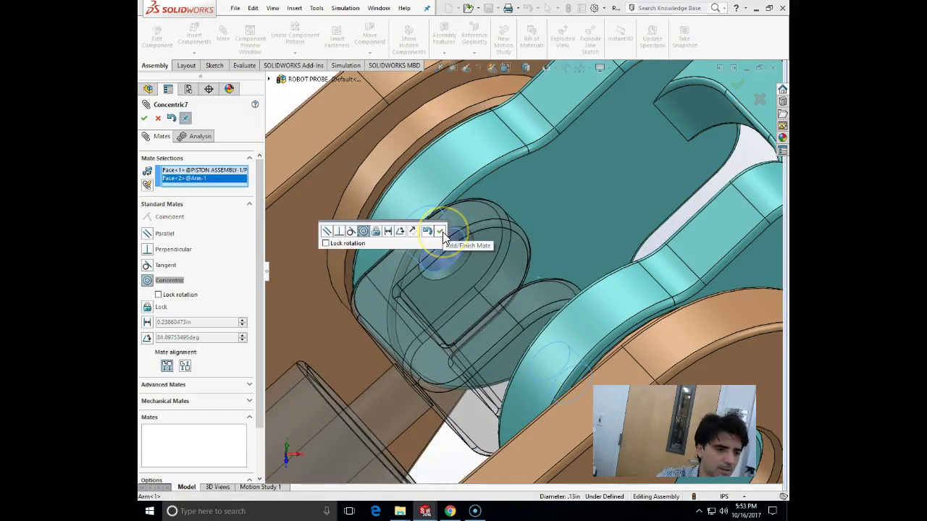
pyautogui.click(440, 232)
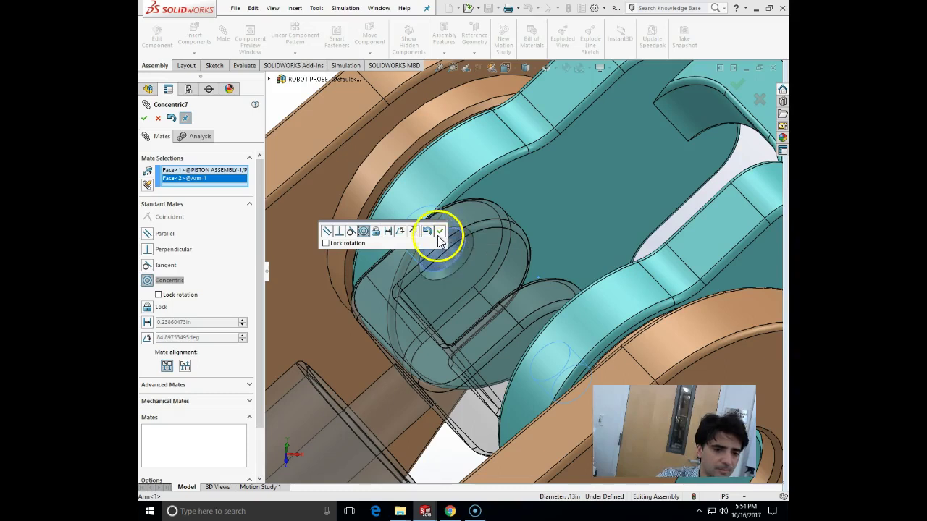
pyautogui.scroll(5, 537, 324)
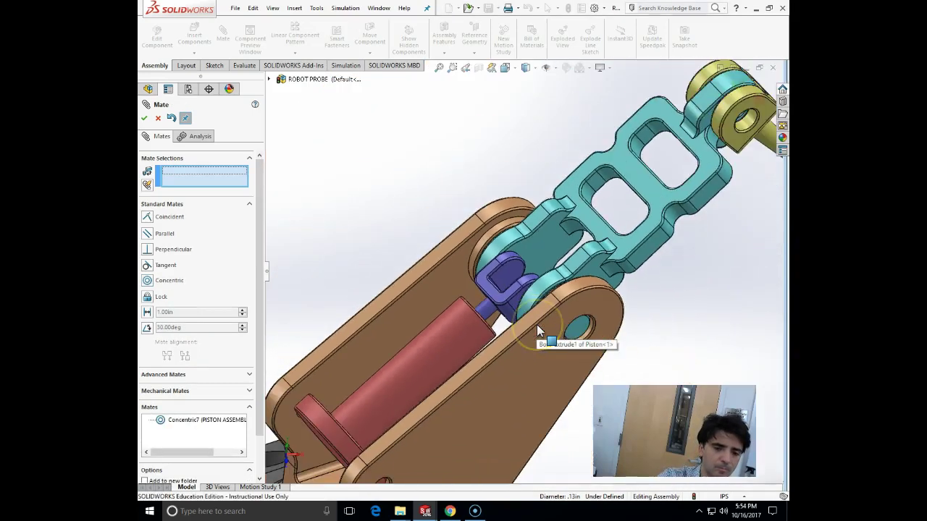
pyautogui.click(145, 118)
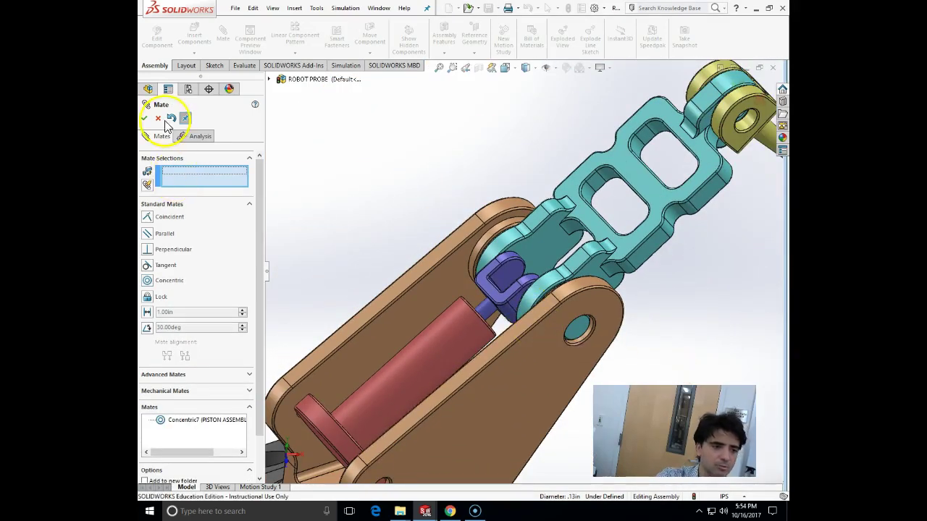
# Step: Move the blue piston in and out of its housing to test how it drives the Arm about the pivot
pyautogui.scroll(6, 360, 219)
pyautogui.moveTo(552, 365); pyautogui.dragTo(556, 330, button='middle')
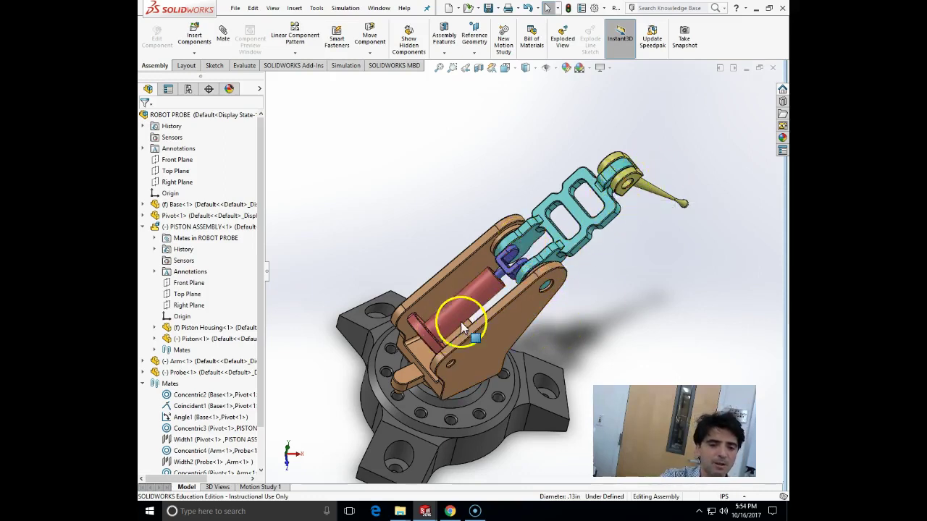
pyautogui.scroll(-5, 512, 271)
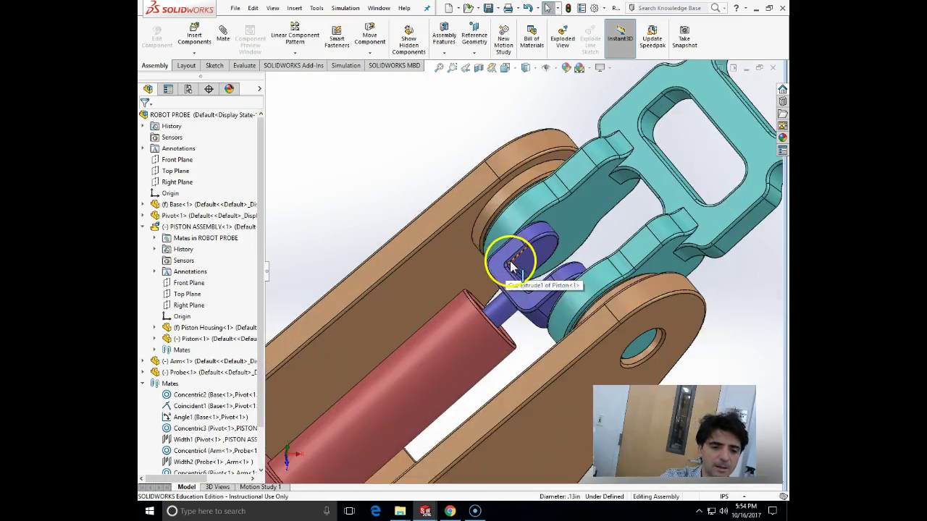
pyautogui.click(507, 253)
pyautogui.moveTo(507, 254); pyautogui.dragTo(529, 225)
pyautogui.scroll(7, 530, 224)
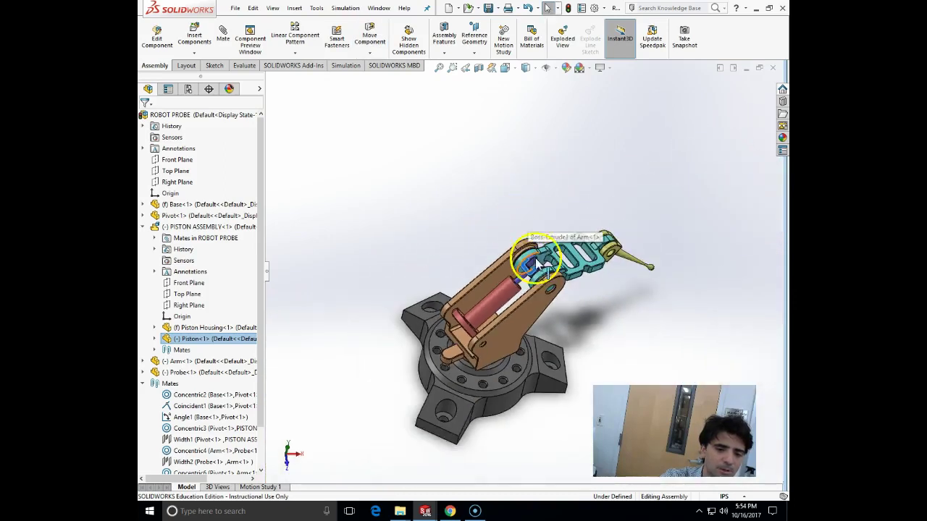
pyautogui.moveTo(526, 281); pyautogui.dragTo(537, 198)
pyautogui.scroll(-6, 531, 274)
pyautogui.scroll(-2, 530, 274)
pyautogui.click(523, 248)
# Step: Swing the Arm up about the pivot so it slopes upward away from the base, and clear the selection
pyautogui.scroll(5, 538, 203)
pyautogui.scroll(5, 539, 205)
pyautogui.moveTo(571, 249); pyautogui.dragTo(589, 215, button='middle')
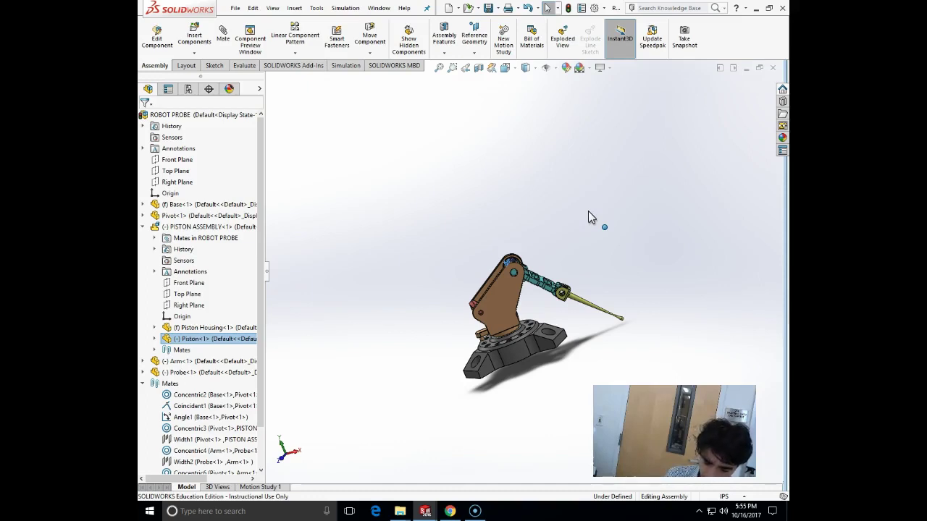
pyautogui.moveTo(507, 269); pyautogui.dragTo(550, 269, button='middle')
pyautogui.moveTo(562, 307); pyautogui.dragTo(519, 213)
pyautogui.moveTo(498, 216); pyautogui.dragTo(519, 226)
pyautogui.press('Escape')
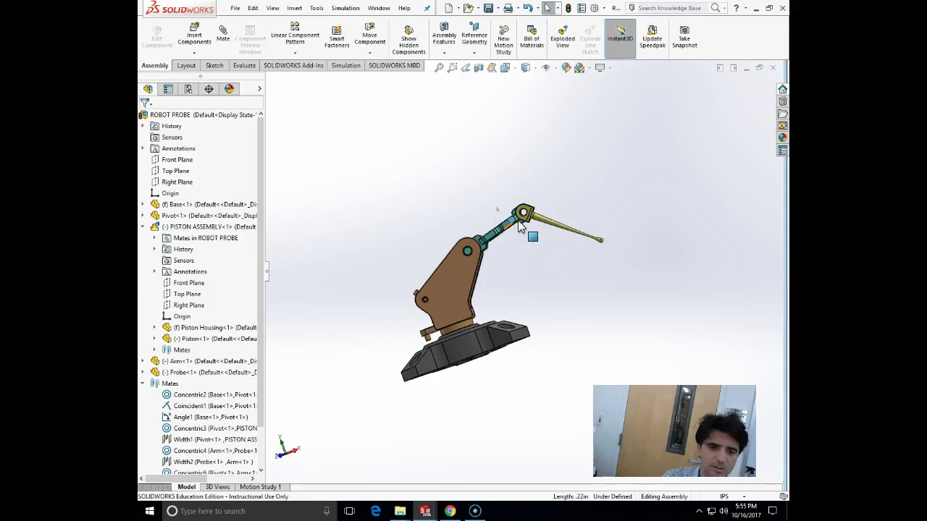
# Step: Start an Angle mate between the Top Plane of the Arm and the Top Plane of the Probe
pyautogui.moveTo(539, 221)
pyautogui.mouseDown(button='middle')
pyautogui.moveTo(563, 207)
pyautogui.moveTo(552, 215)
pyautogui.mouseUp(button='middle')
pyautogui.scroll(-5, 513, 210)
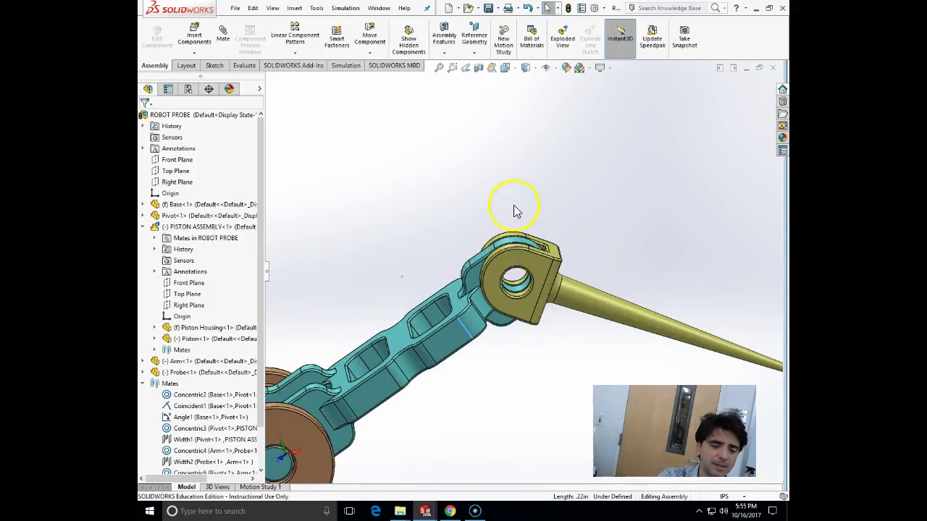
pyautogui.scroll(-2, 262, 355)
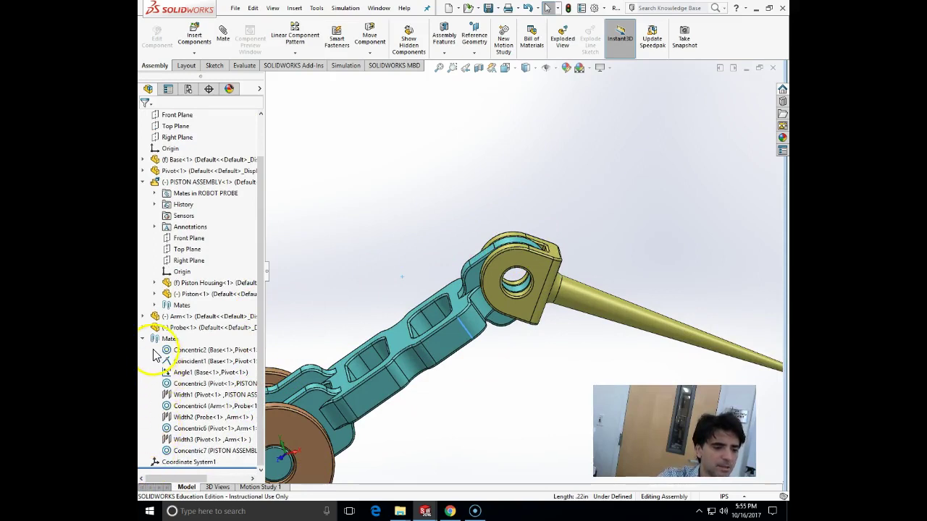
pyautogui.click(143, 182)
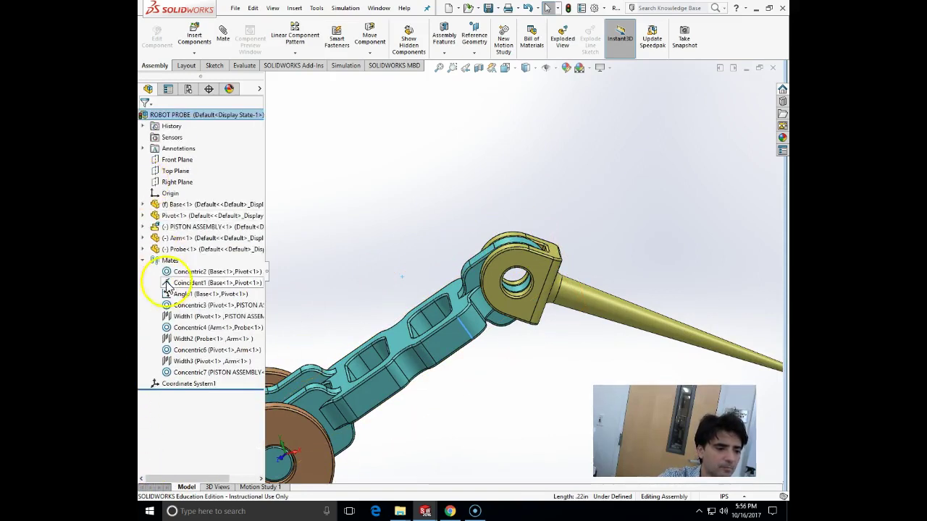
pyautogui.click(143, 238)
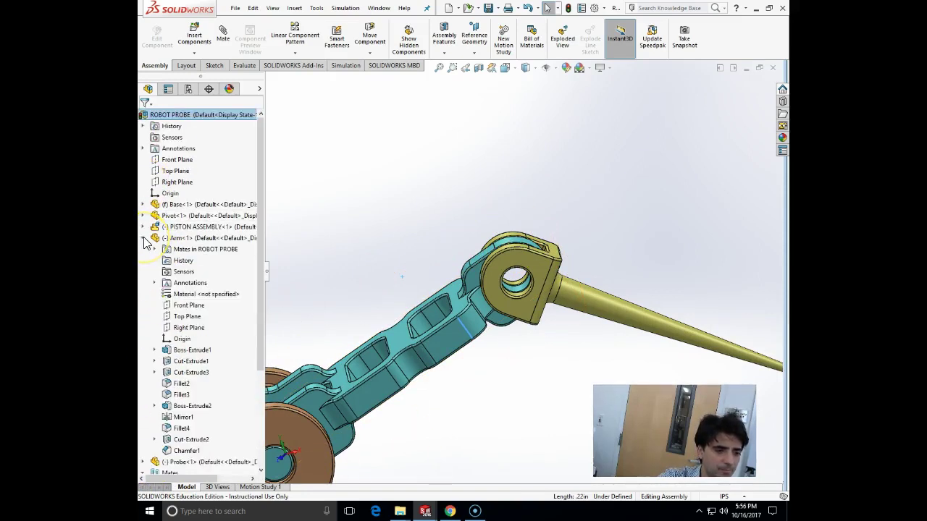
pyautogui.click(187, 317)
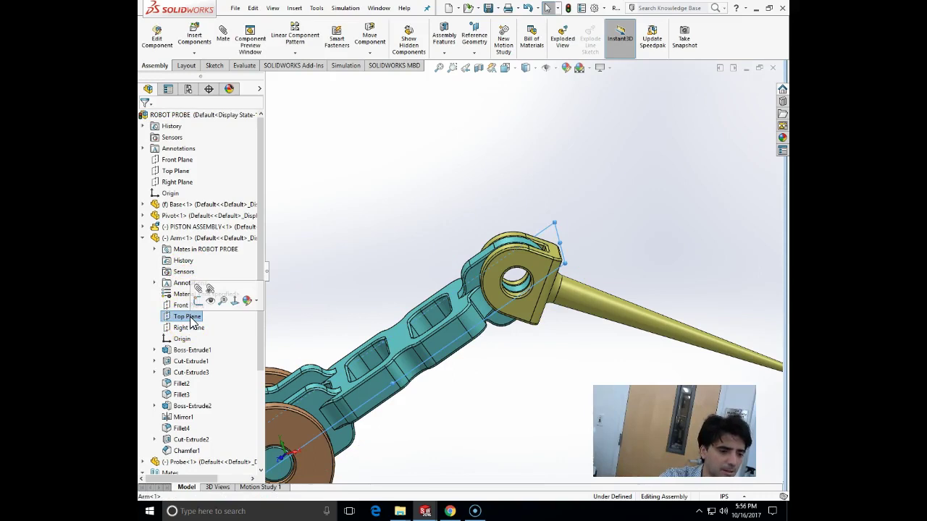
pyautogui.scroll(-5, 152, 456)
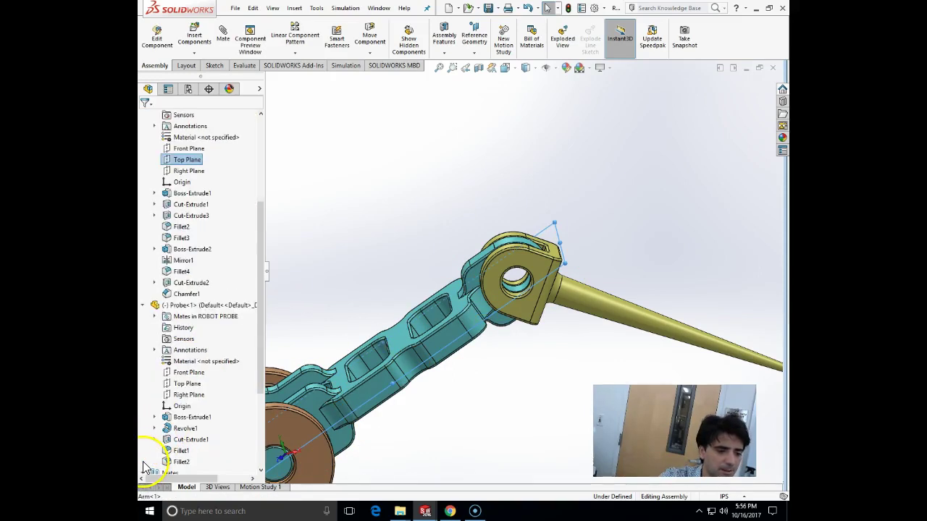
pyautogui.keyDown('ctrl'); pyautogui.click(193, 385); pyautogui.keyUp('ctrl')
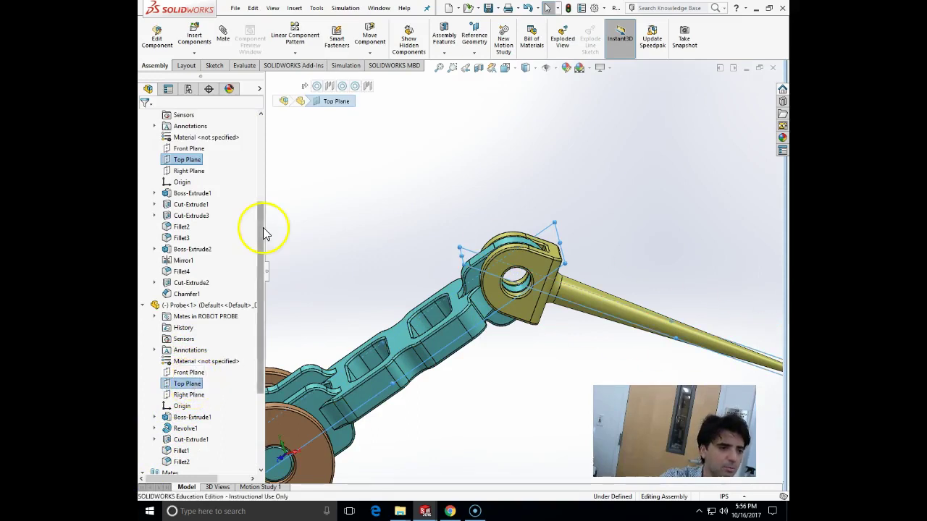
pyautogui.click(226, 42)
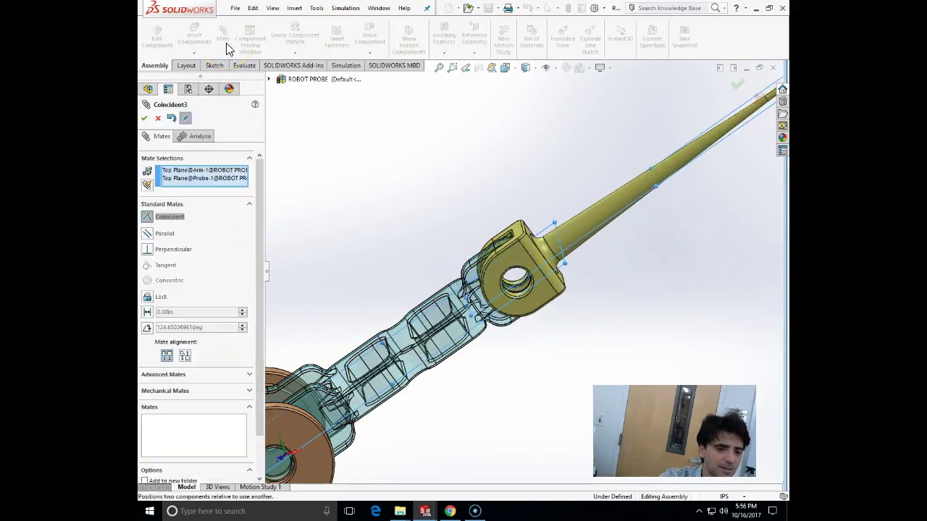
pyautogui.click(147, 327)
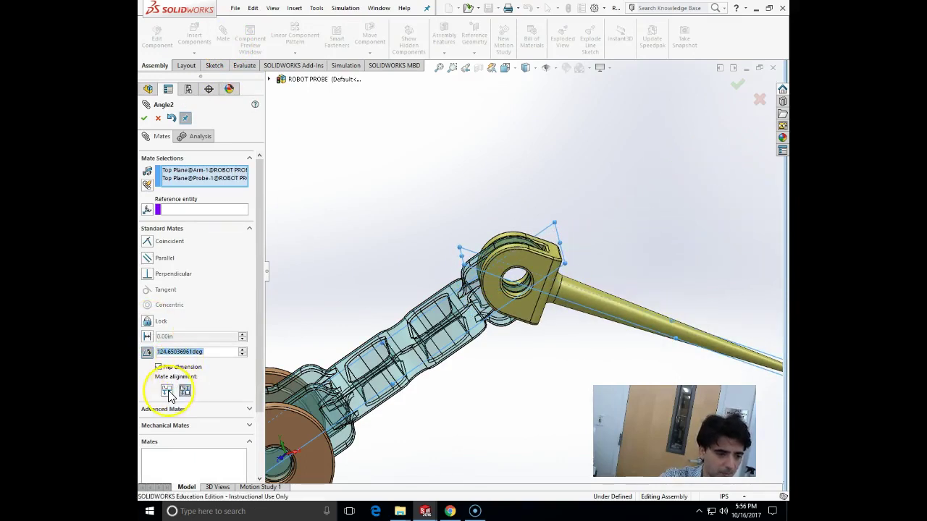
# Step: Set the angle mate to aligned orientation with a 30-degree angle between the two planes
pyautogui.click(167, 391)
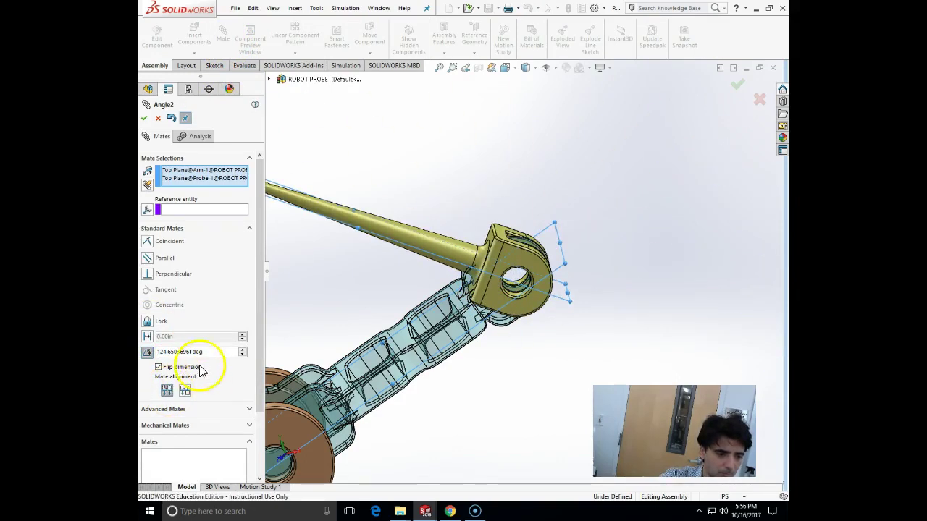
pyautogui.moveTo(210, 352); pyautogui.dragTo(157, 339)
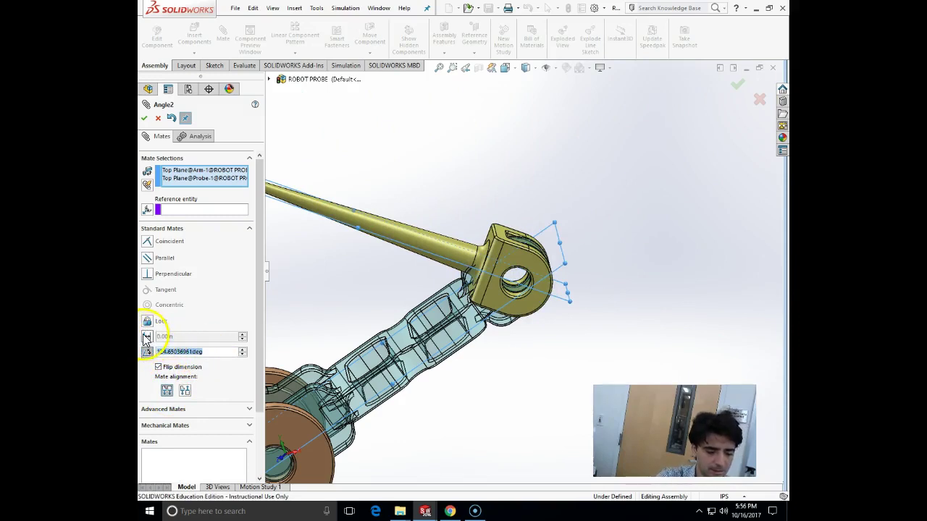
pyautogui.write('90')
pyautogui.press('Return')
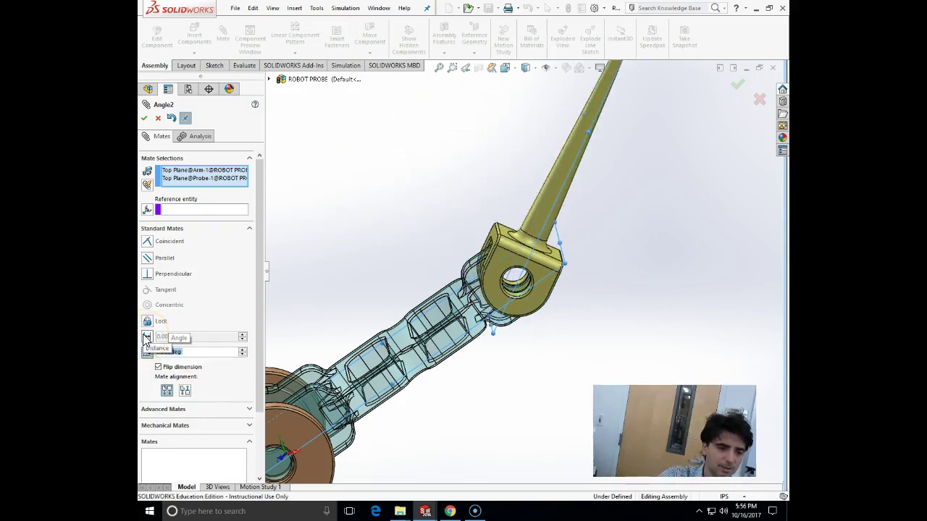
# Step: Try the anti-aligned orientation with and without the flipped dimension, and return to the aligned orientation with the dimension flipped
pyautogui.click(186, 393)
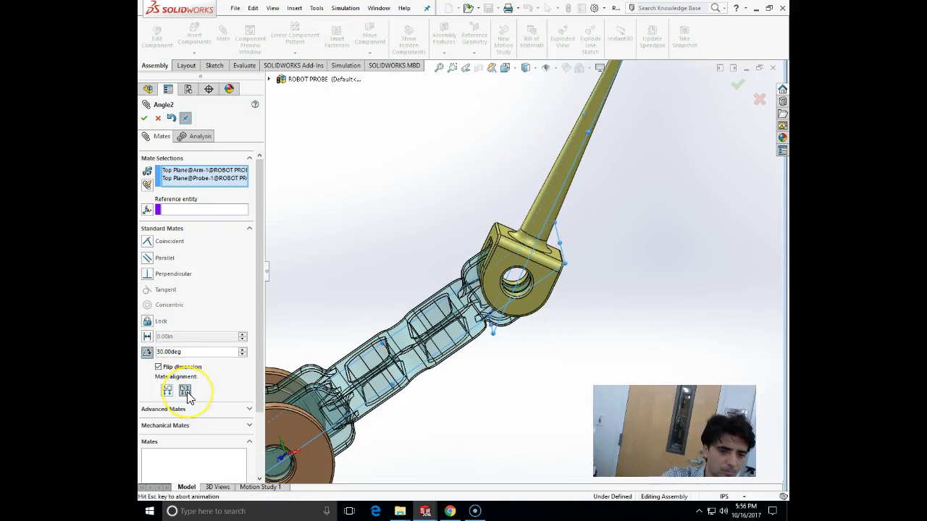
pyautogui.click(158, 367)
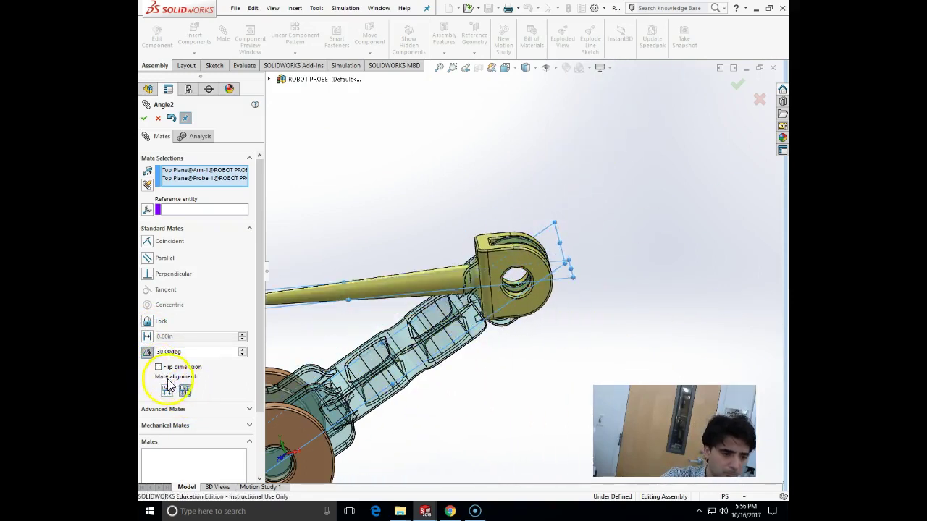
pyautogui.click(158, 368)
pyautogui.click(167, 391)
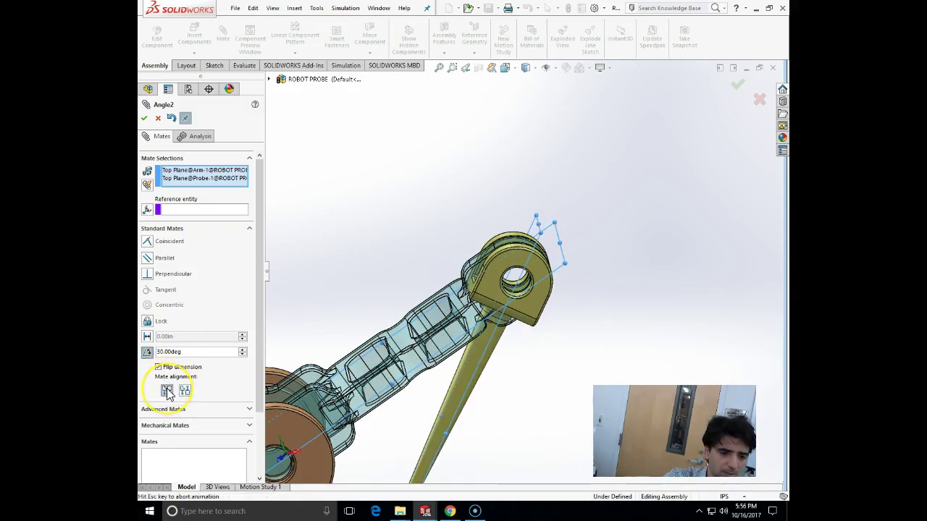
# Step: Turn off the flipped dimension and set the angle between the Arm and Probe planes to 45 degrees
pyautogui.click(161, 353)
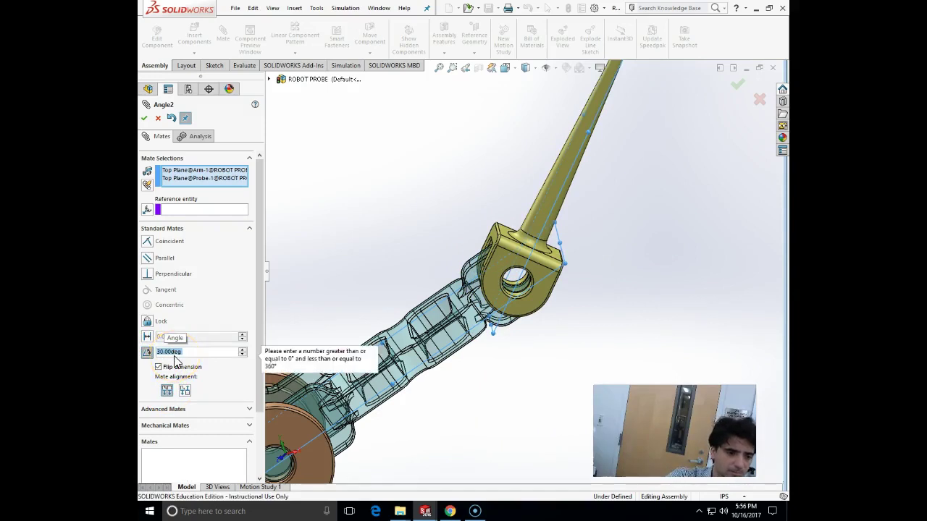
pyautogui.click(159, 369)
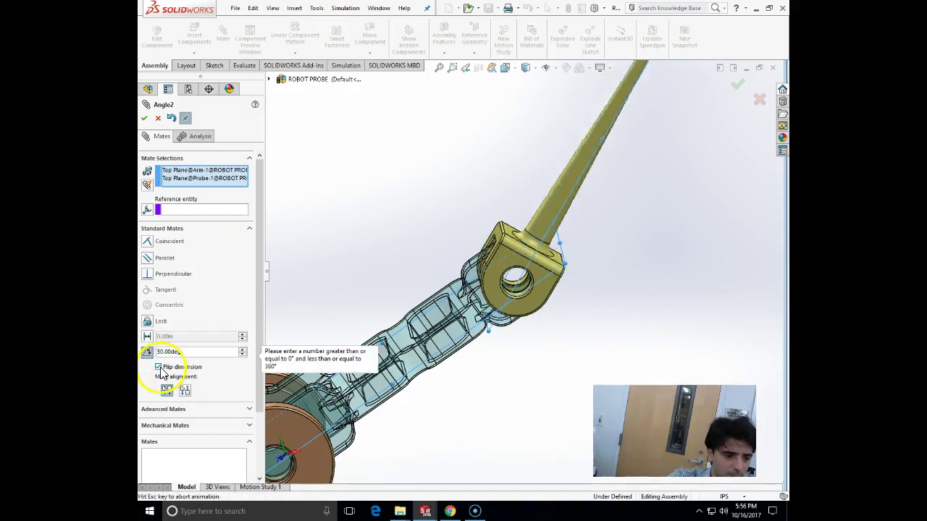
pyautogui.click(158, 367)
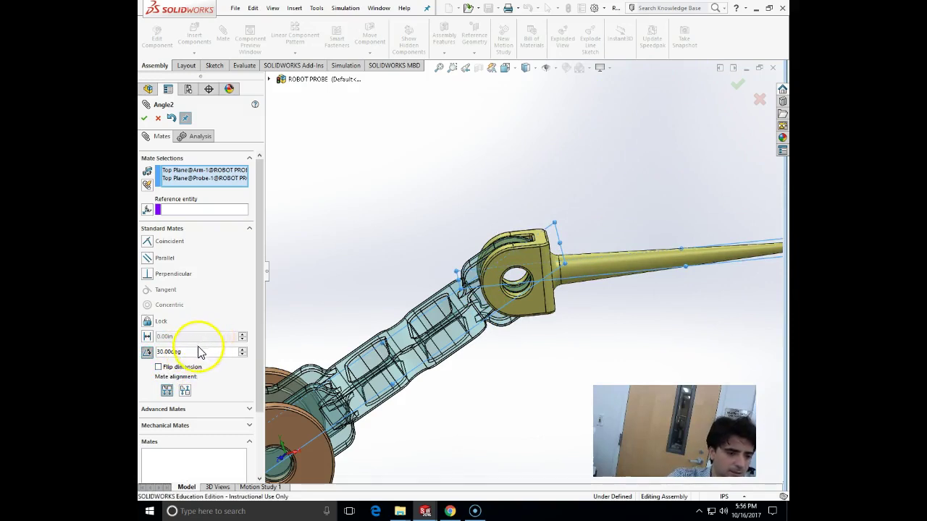
pyautogui.write('45')
pyautogui.press('Return')
pyautogui.moveTo(455, 383); pyautogui.dragTo(506, 380, button='middle')
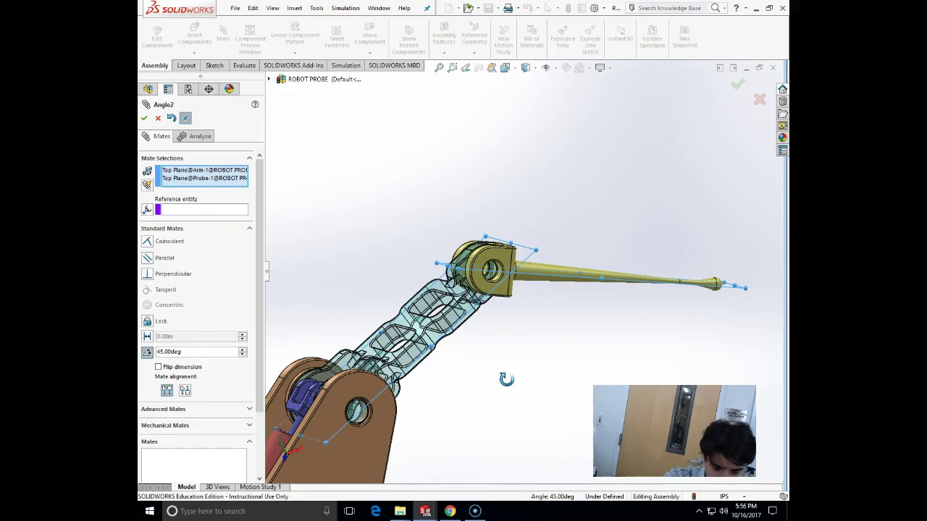
# Step: Accept the 45-degree angle mate between the Arm and Probe planes and close the Mate command
pyautogui.moveTo(506, 380); pyautogui.dragTo(508, 387, button='middle')
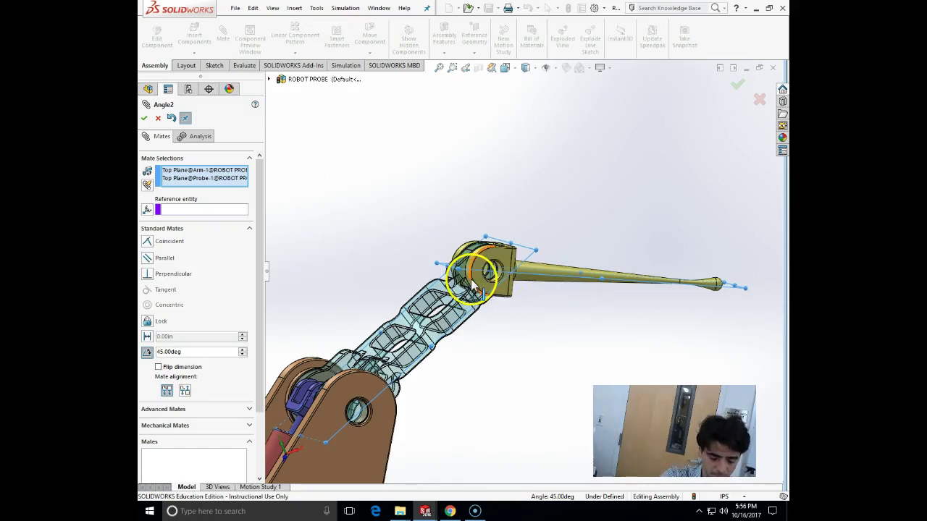
pyautogui.click(144, 118)
pyautogui.moveTo(560, 274); pyautogui.dragTo(548, 367, button='middle')
pyautogui.moveTo(542, 311); pyautogui.dragTo(590, 402, button='middle')
pyautogui.moveTo(593, 402); pyautogui.dragTo(346, 389)
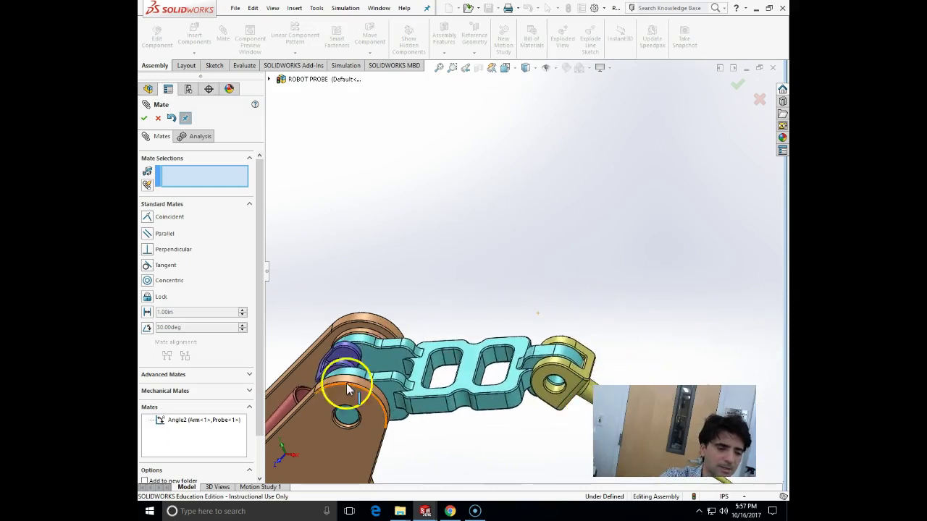
pyautogui.click(155, 119)
# Step: Examine the piston, pivot, arm and probe linkage up close and the whole assembly from several directions
pyautogui.scroll(5, 415, 383)
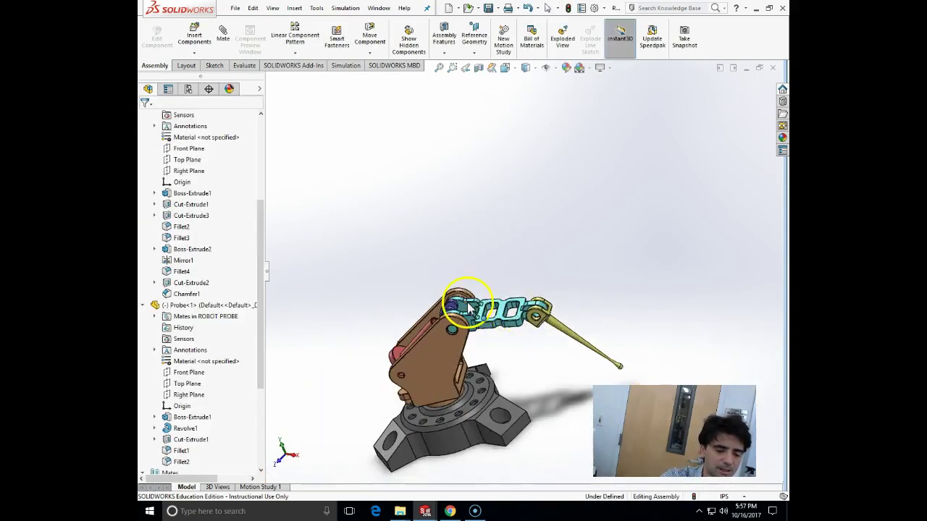
pyautogui.moveTo(473, 302); pyautogui.dragTo(509, 331, button='middle')
pyautogui.scroll(-6, 467, 322)
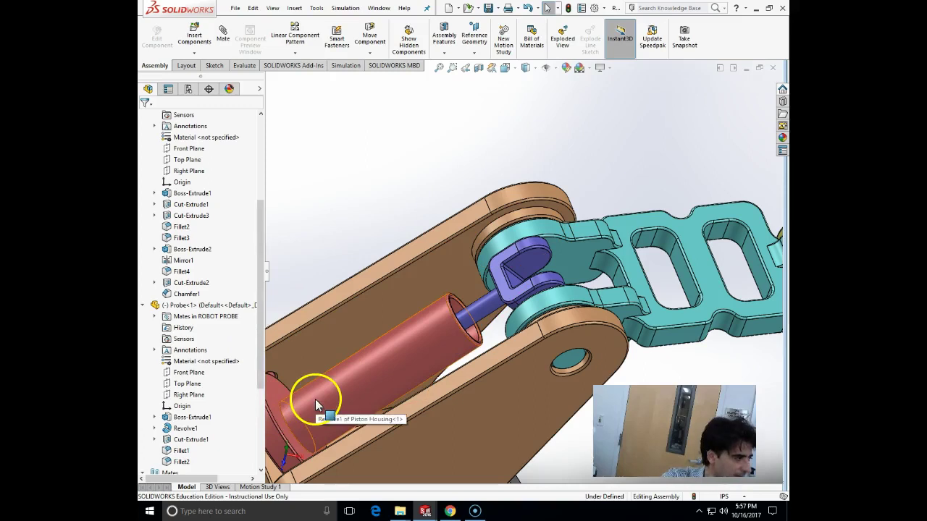
pyautogui.scroll(10, 443, 404)
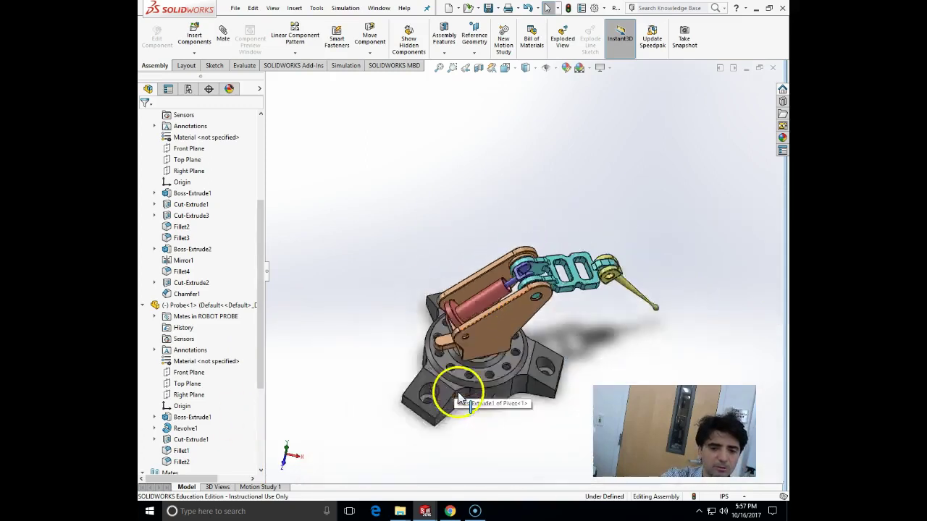
pyautogui.moveTo(530, 341); pyautogui.dragTo(568, 291, button='middle')
pyautogui.moveTo(582, 283); pyautogui.dragTo(554, 297)
pyautogui.moveTo(554, 296); pyautogui.dragTo(628, 383, button='middle')
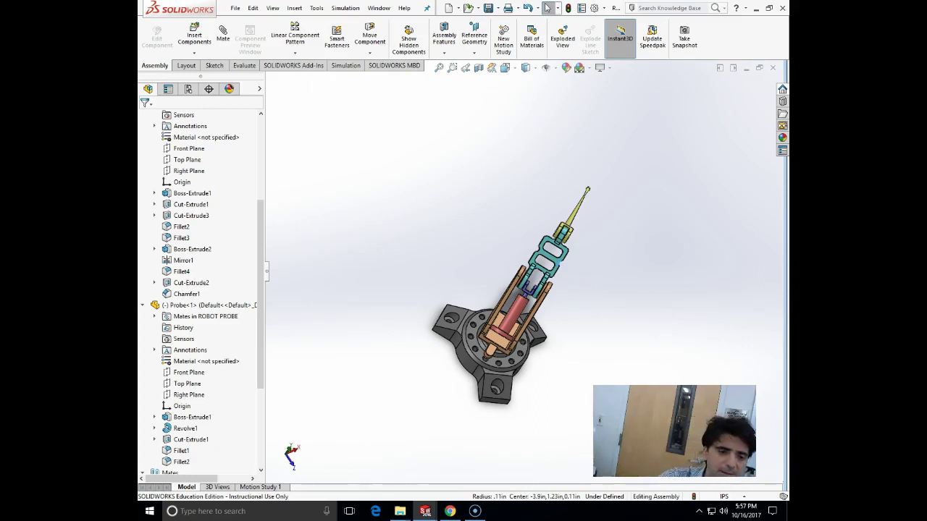
# Step: Collapse the Probe and Arm components in the design tree
pyautogui.click(143, 304)
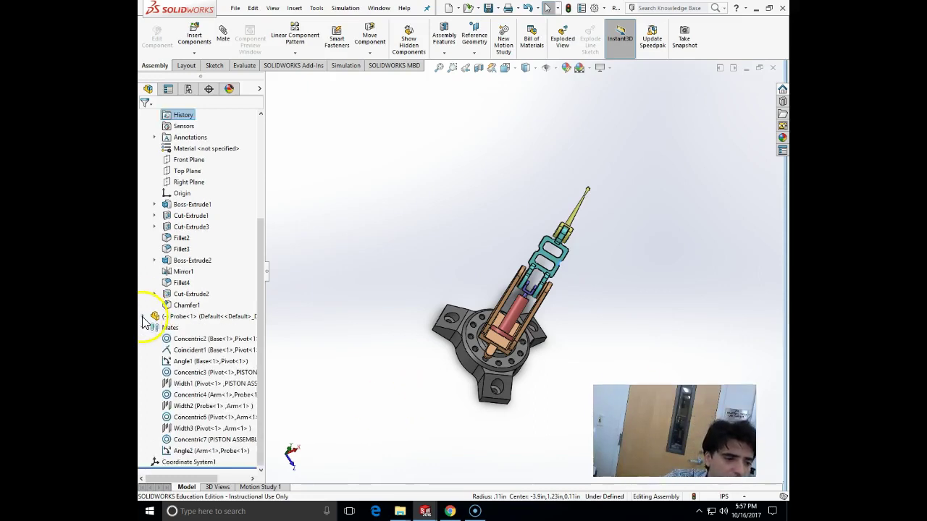
pyautogui.click(143, 317)
pyautogui.click(144, 317)
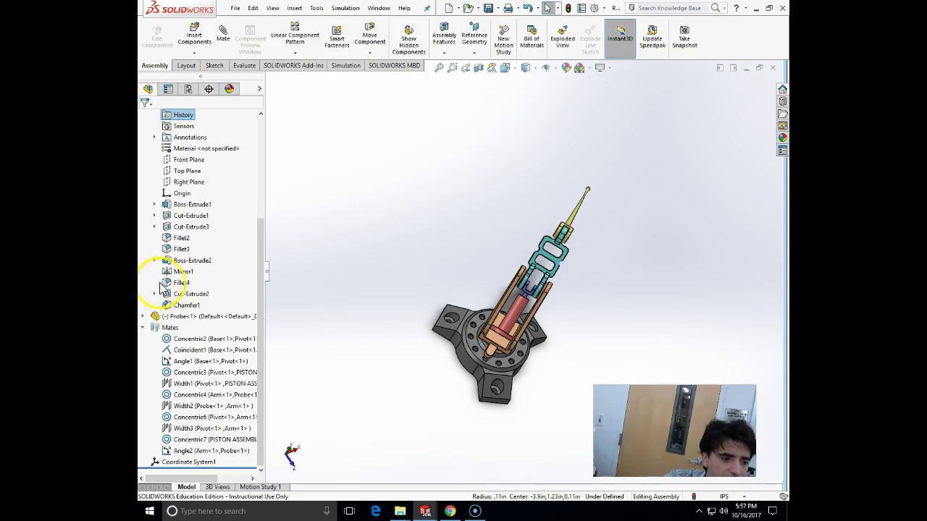
pyautogui.scroll(2, 165, 188)
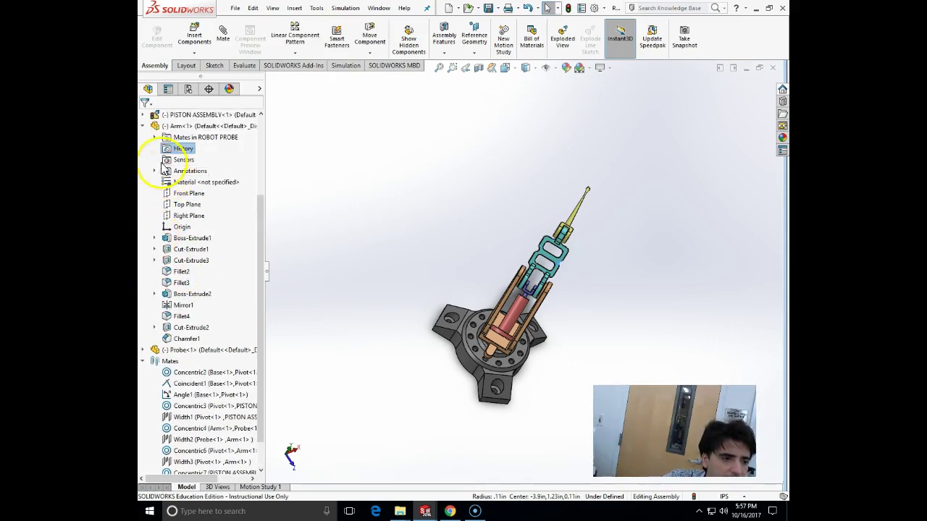
pyautogui.click(143, 126)
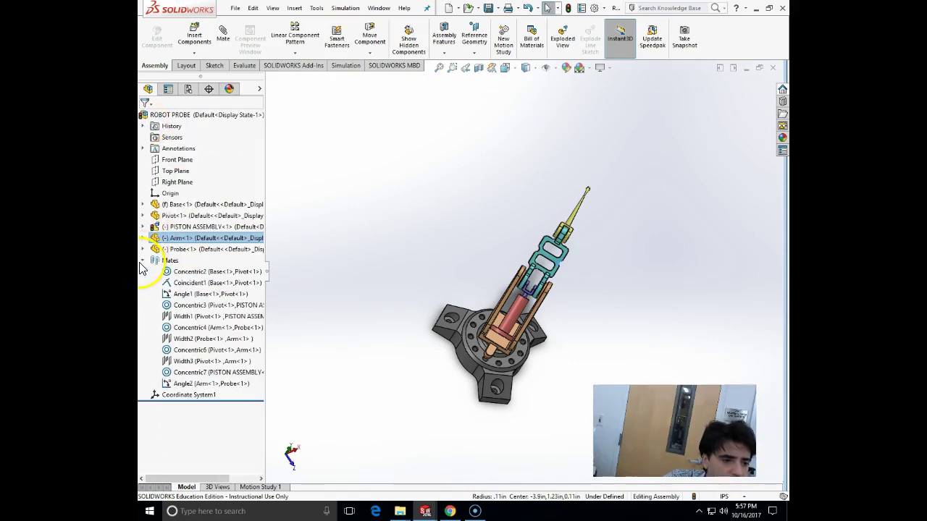
# Step: Replace the Base component with the Base B part from the Challenge III folder
pyautogui.click(159, 206)
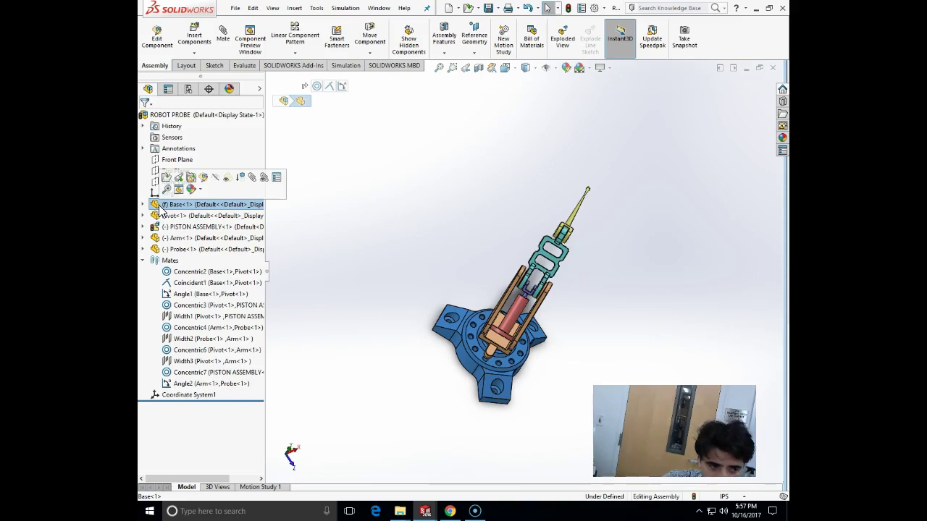
pyautogui.rightClick(160, 208)
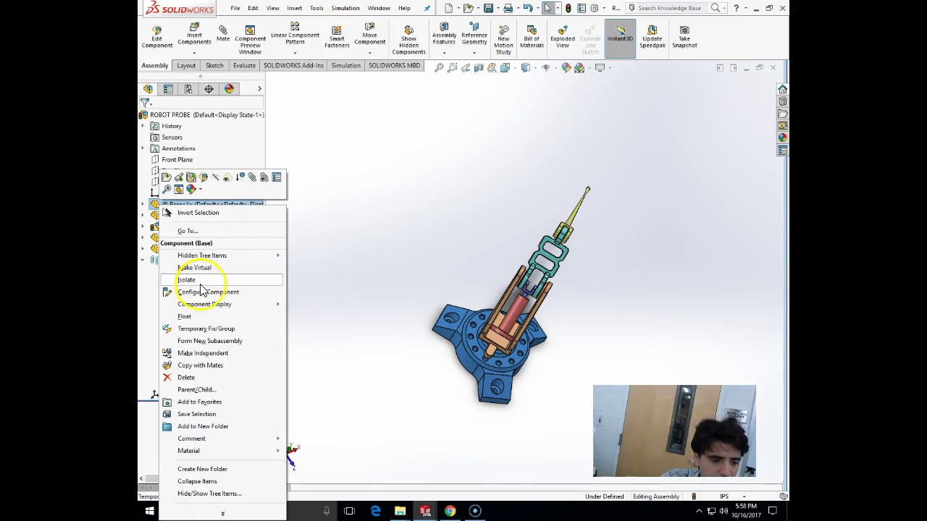
pyautogui.click(229, 513)
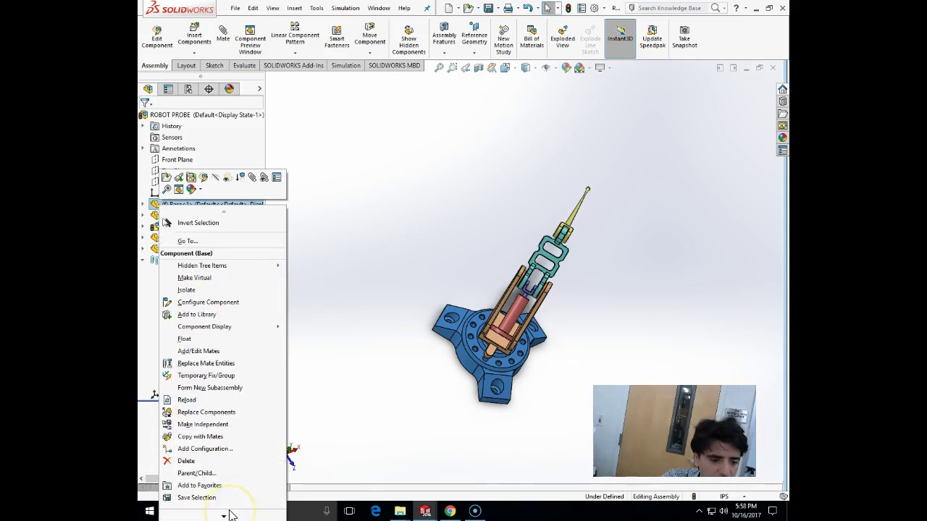
pyautogui.moveTo(229, 516)
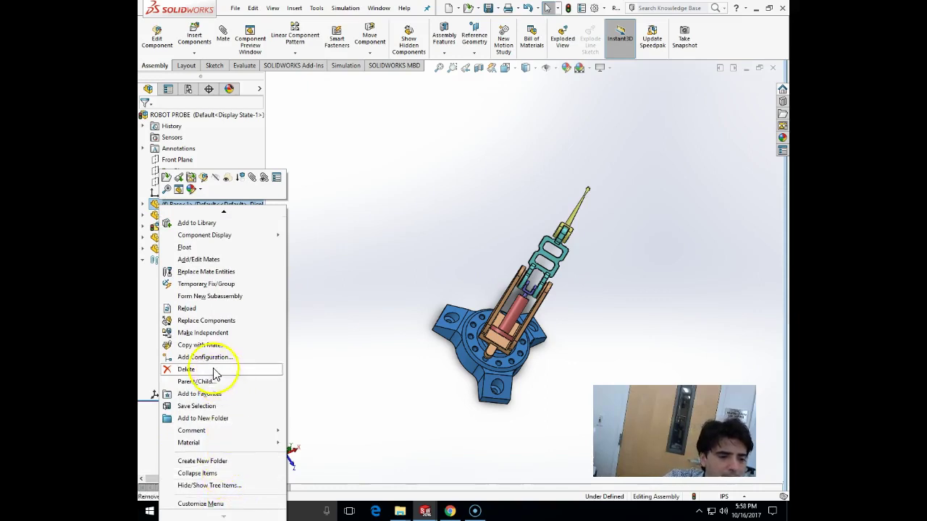
pyautogui.click(197, 323)
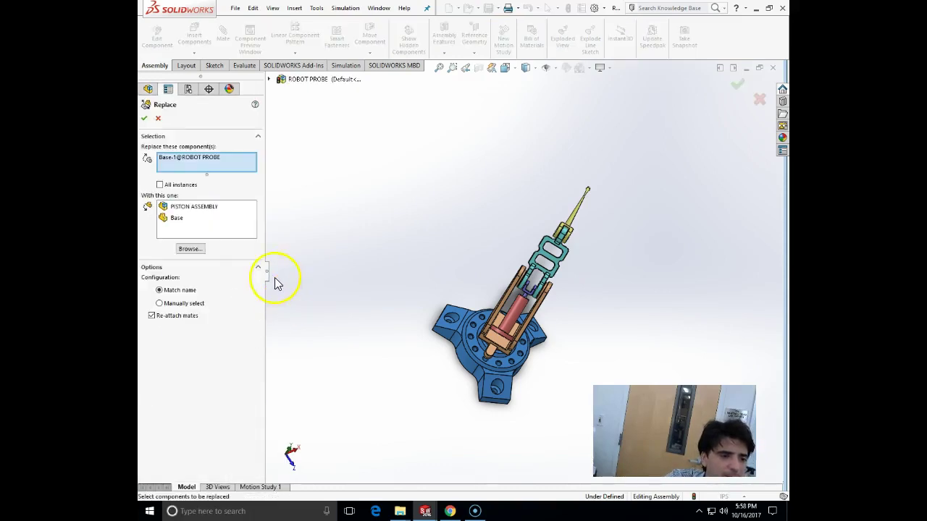
pyautogui.click(185, 169)
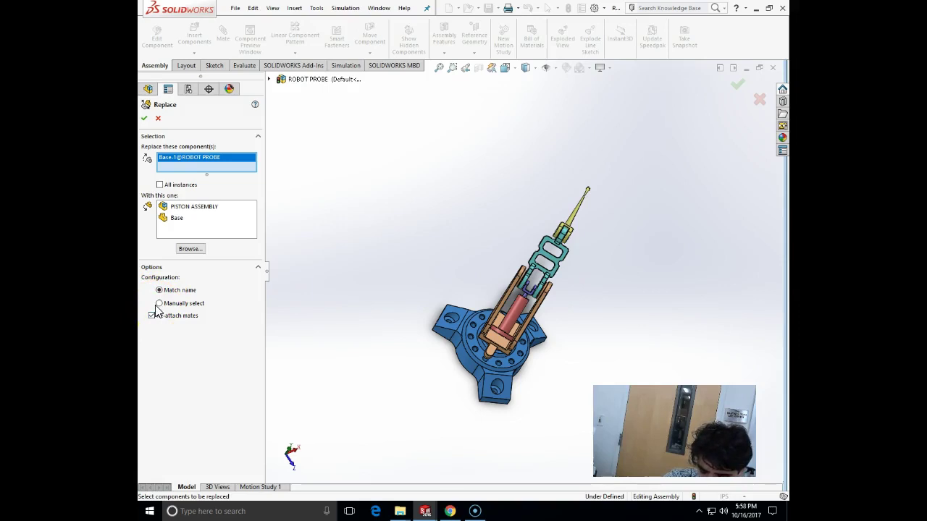
pyautogui.click(190, 250)
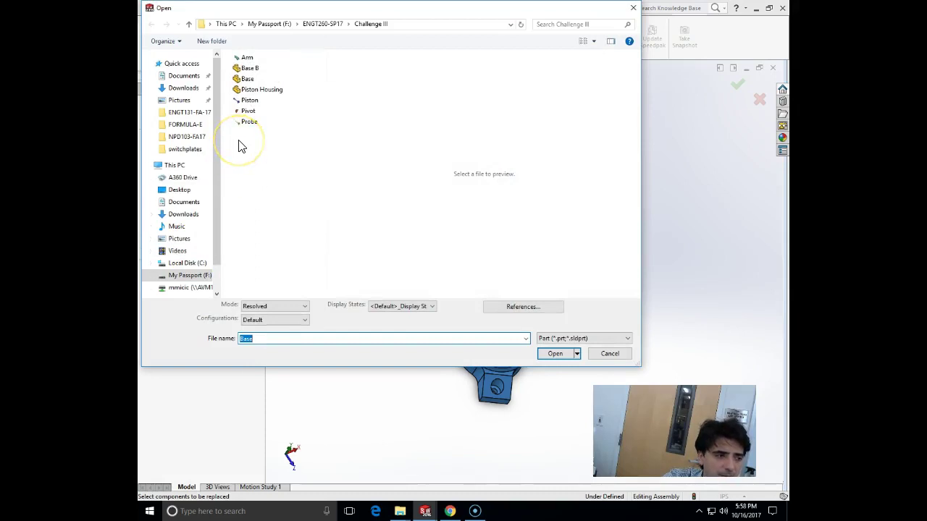
pyautogui.click(248, 69)
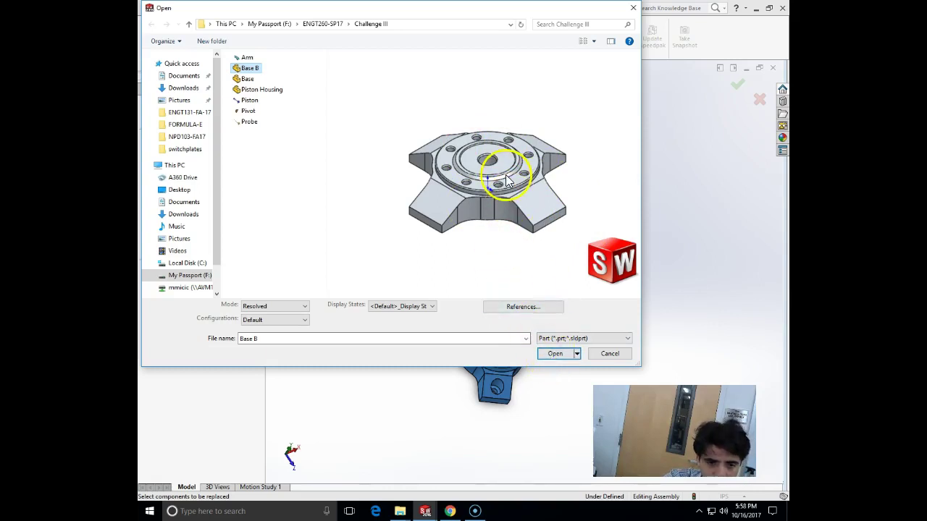
pyautogui.click(555, 354)
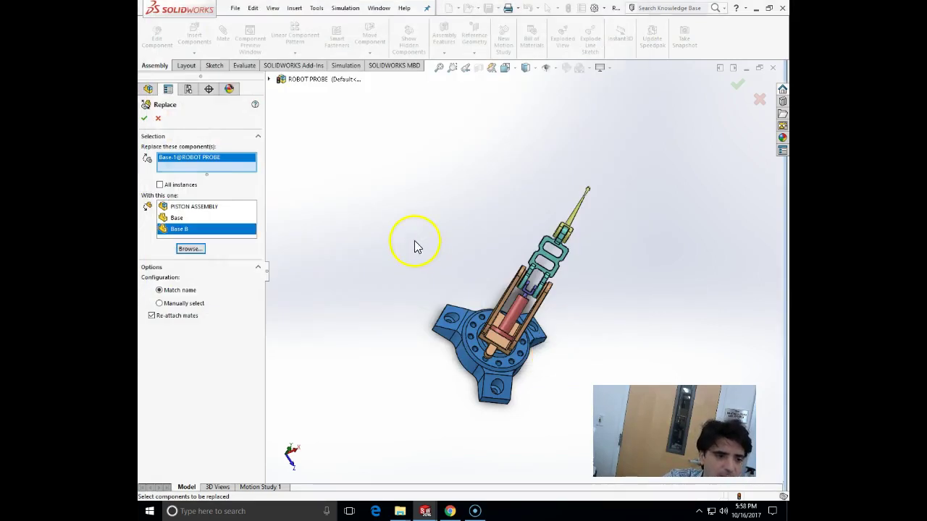
pyautogui.click(144, 121)
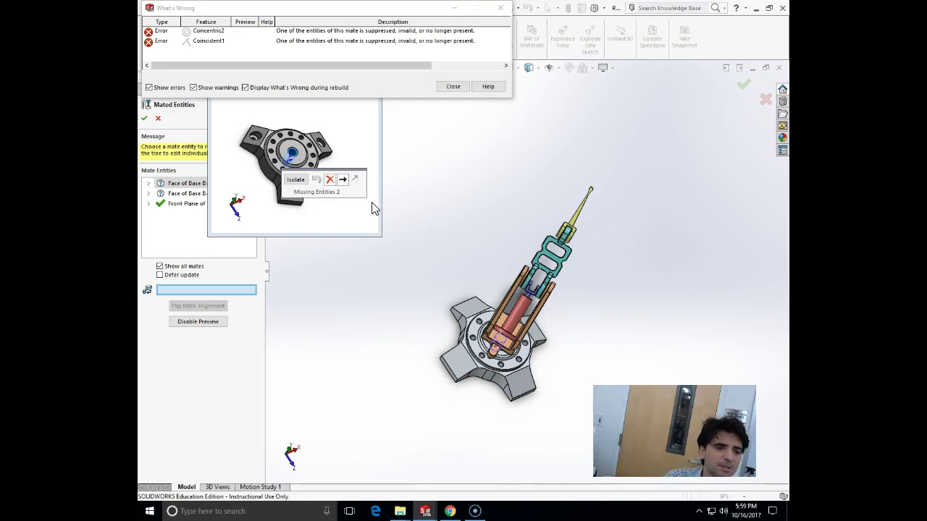
# Step: Move the What's Wrong window aside and narrow the Base preview window to uncover the Mated Entities list
pyautogui.click(391, 179)
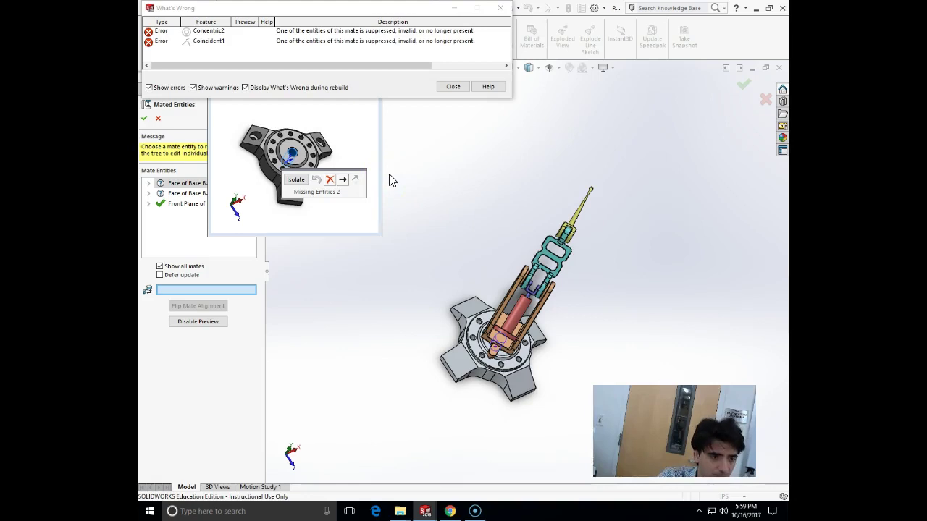
pyautogui.click(298, 158)
pyautogui.click(199, 279)
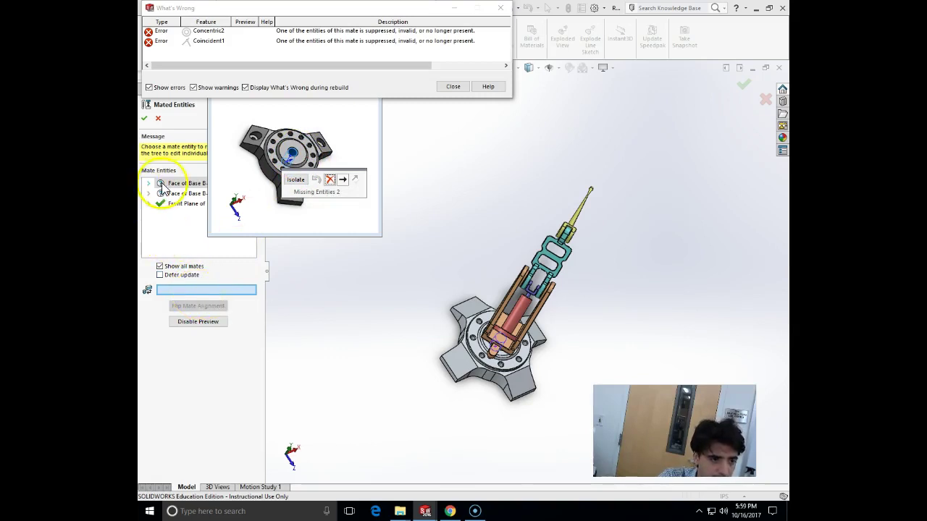
pyautogui.click(273, 179)
pyautogui.click(236, 134)
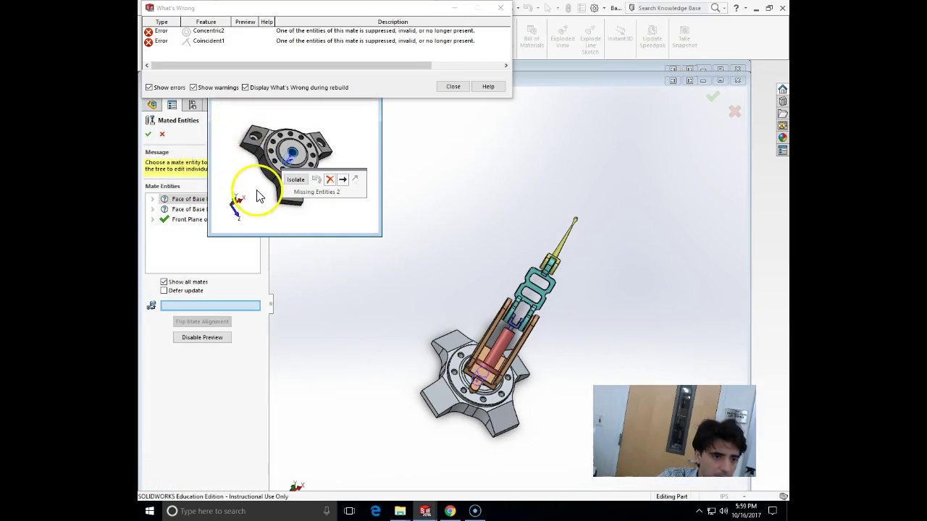
pyautogui.click(396, 31)
pyautogui.moveTo(396, 30); pyautogui.dragTo(558, 36)
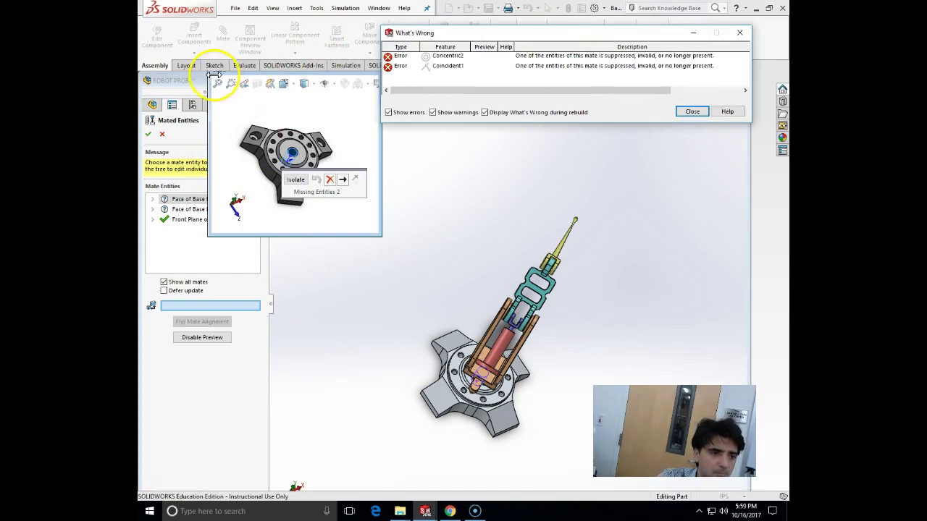
pyautogui.moveTo(215, 75); pyautogui.dragTo(284, 79)
# Step: Reassign the first missing mate entity to the cylindrical face of the center hole in Base B
pyautogui.click(199, 201)
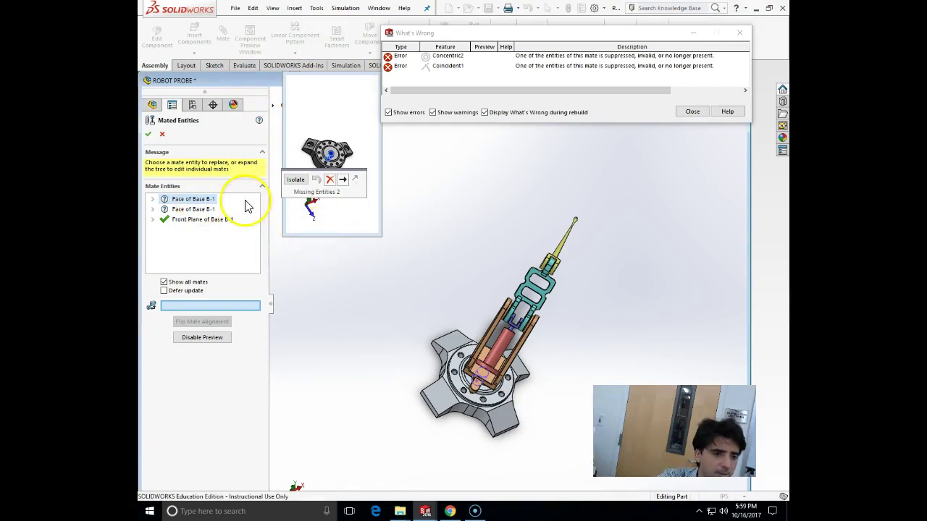
pyautogui.scroll(-5, 500, 337)
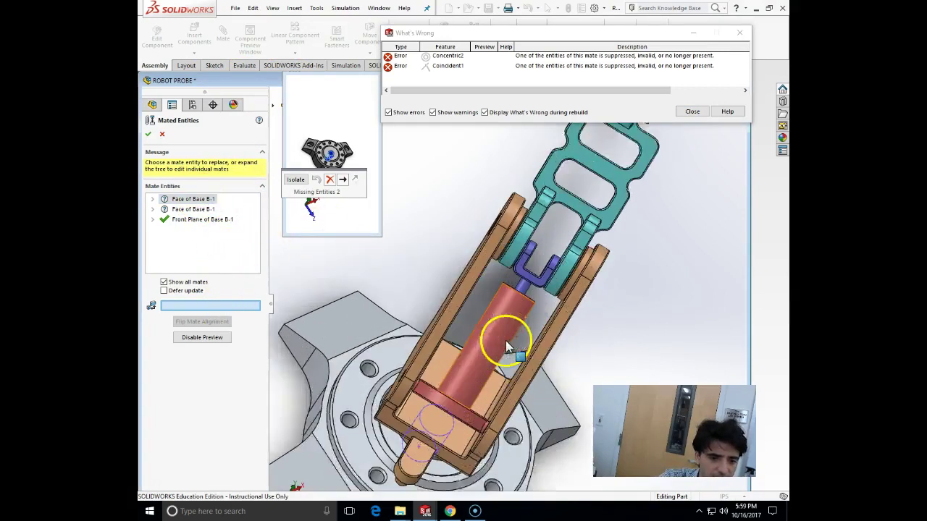
pyautogui.moveTo(578, 386); pyautogui.dragTo(507, 128, button='middle')
pyautogui.scroll(-4, 432, 385)
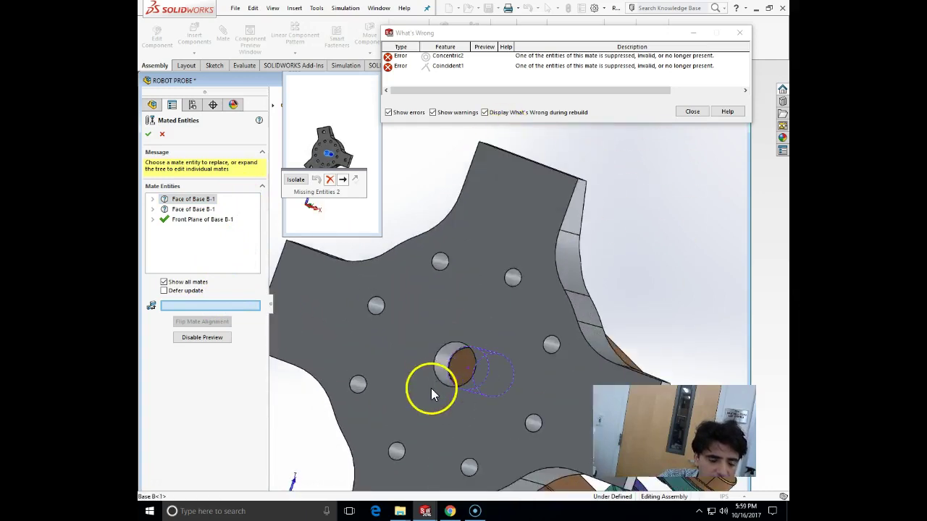
pyautogui.click(442, 373)
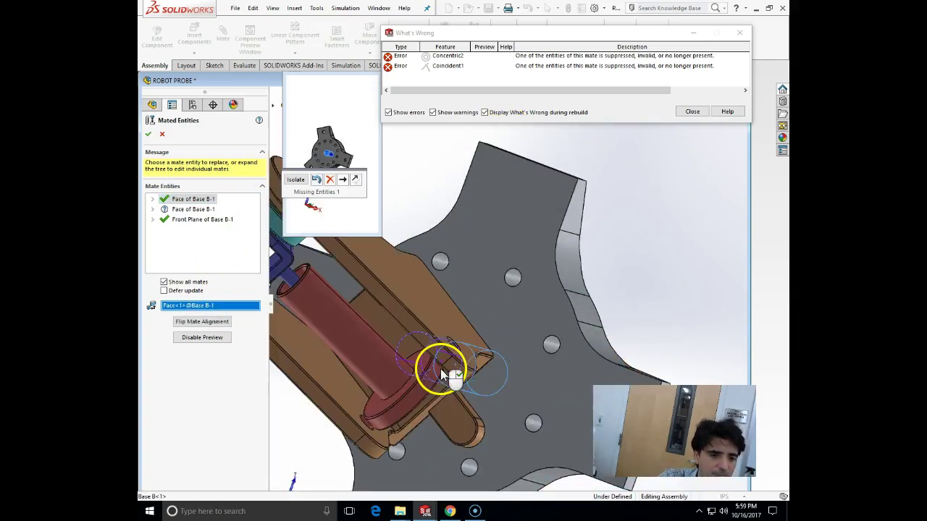
# Step: Flip the alignment of the repaired concentric mate so the pivot and arm stand above Base B
pyautogui.scroll(5, 505, 331)
pyautogui.moveTo(561, 254); pyautogui.dragTo(594, 425, button='middle')
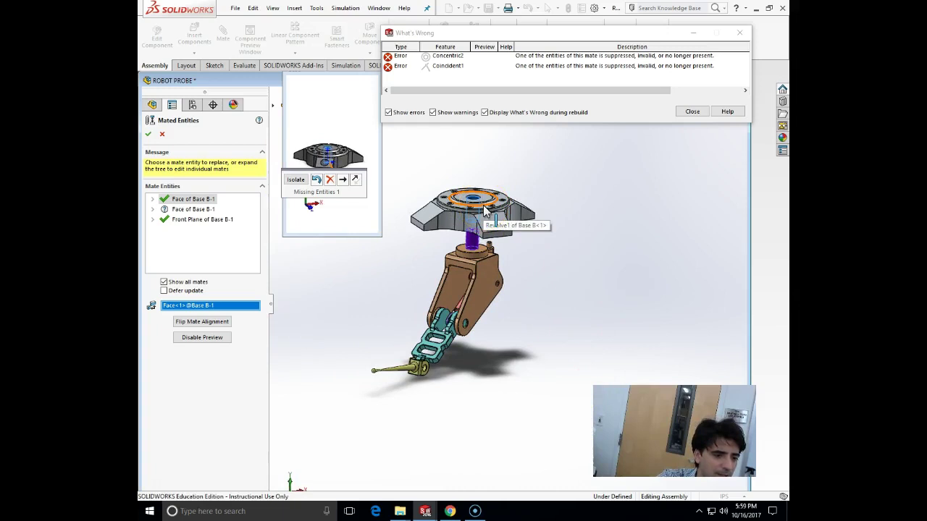
pyautogui.click(200, 339)
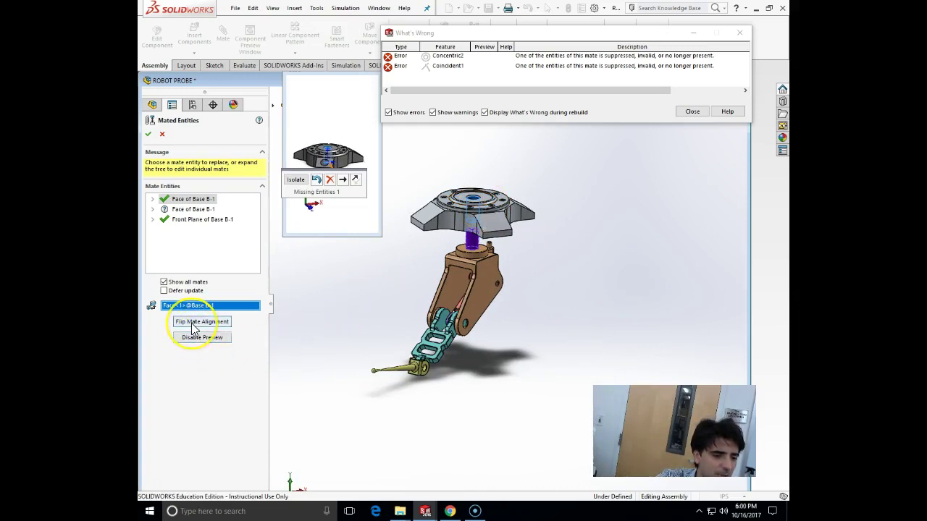
pyautogui.click(193, 324)
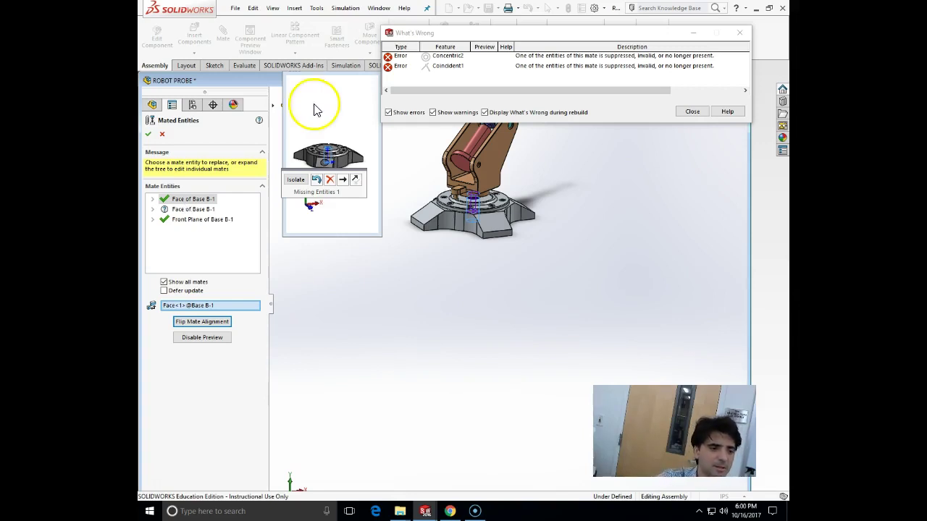
# Step: Reassign the second missing mate entity to the flat recessed face around Base B's center hole and accept the mate replacements
pyautogui.click(343, 180)
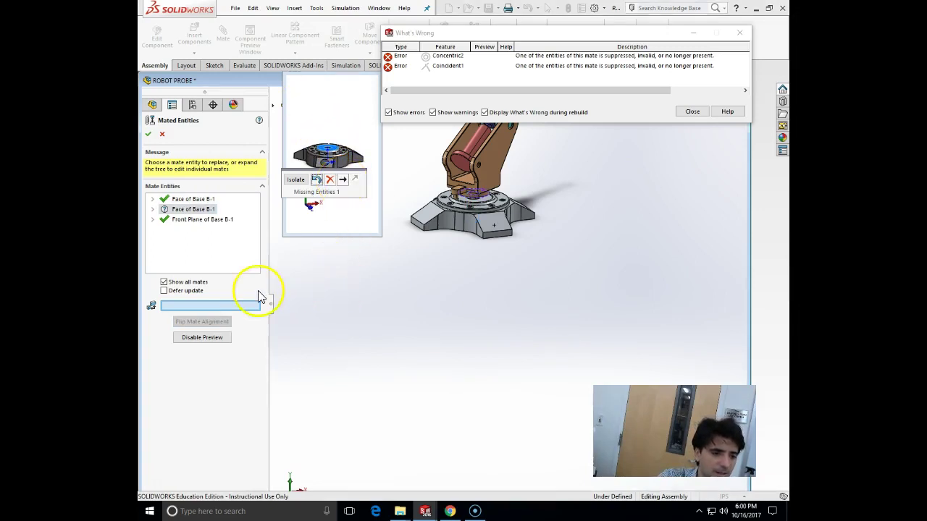
pyautogui.scroll(-4, 476, 218)
pyautogui.scroll(-3, 474, 224)
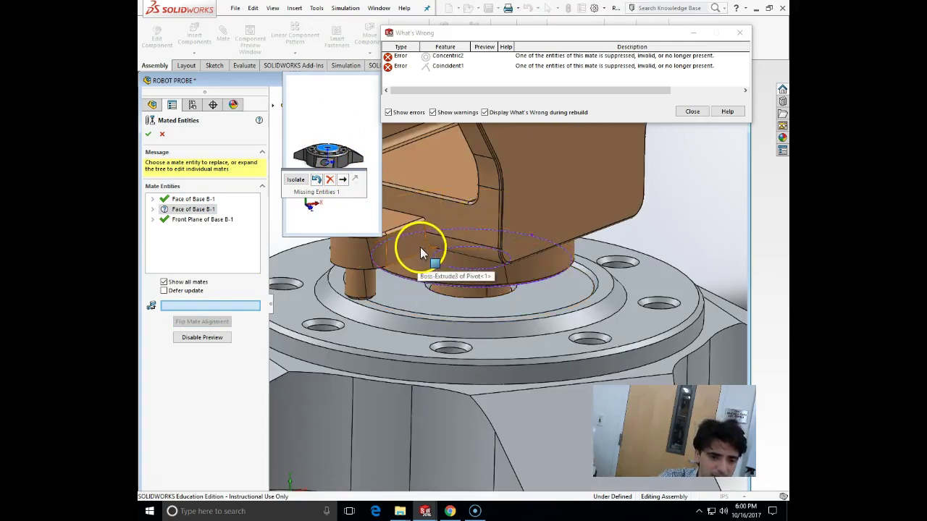
pyautogui.click(462, 308)
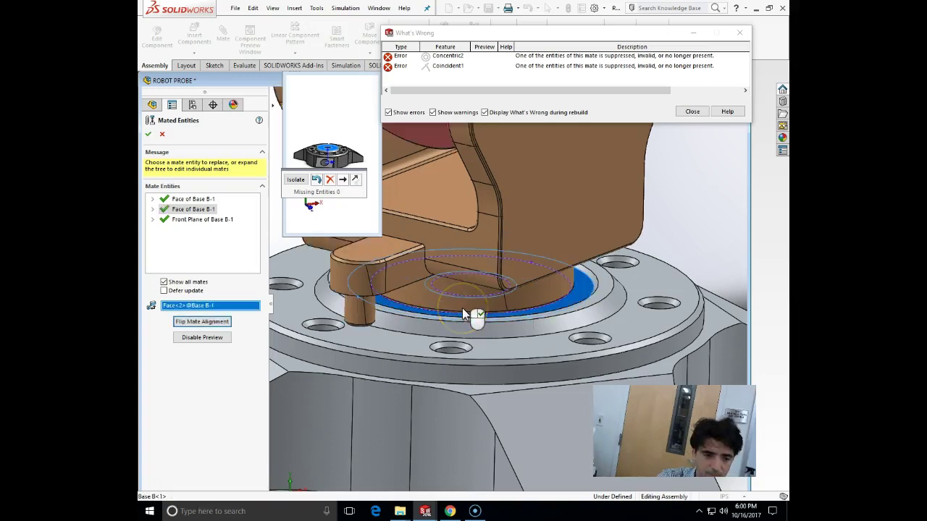
pyautogui.click(148, 134)
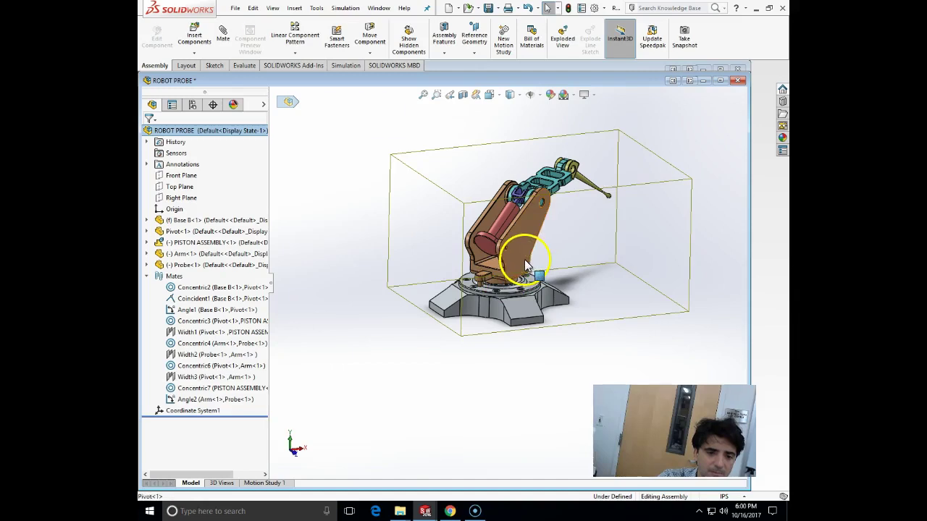
# Step: Try to move the Pivot freely on Base B
pyautogui.click(524, 260)
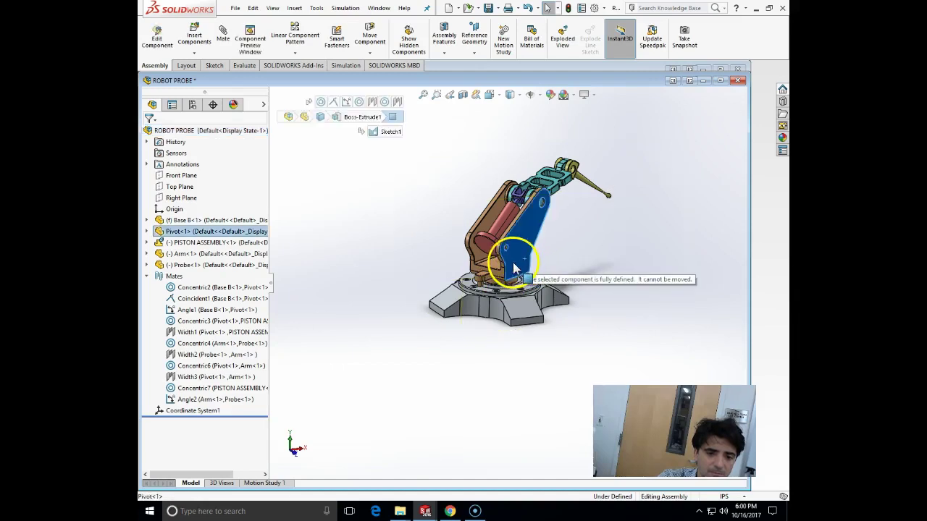
pyautogui.click(637, 334)
pyautogui.scroll(3, 607, 278)
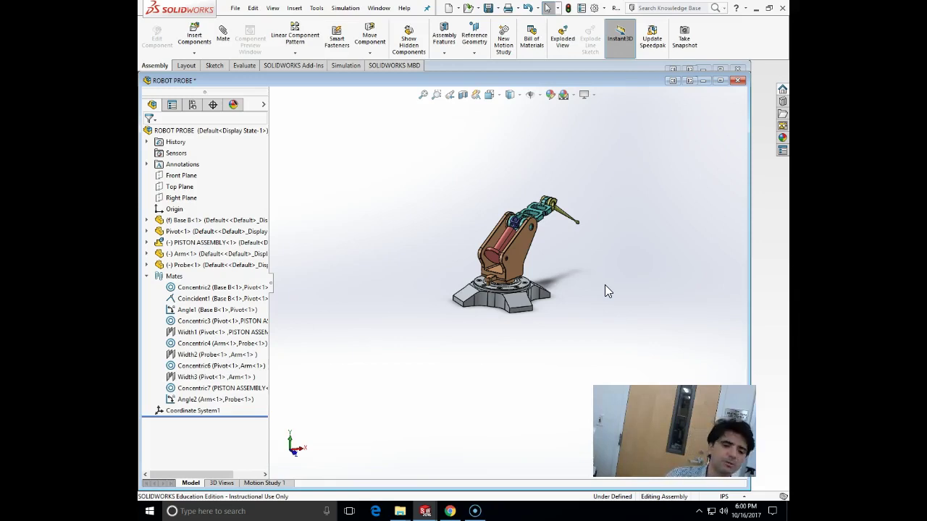
pyautogui.scroll(-4, 527, 249)
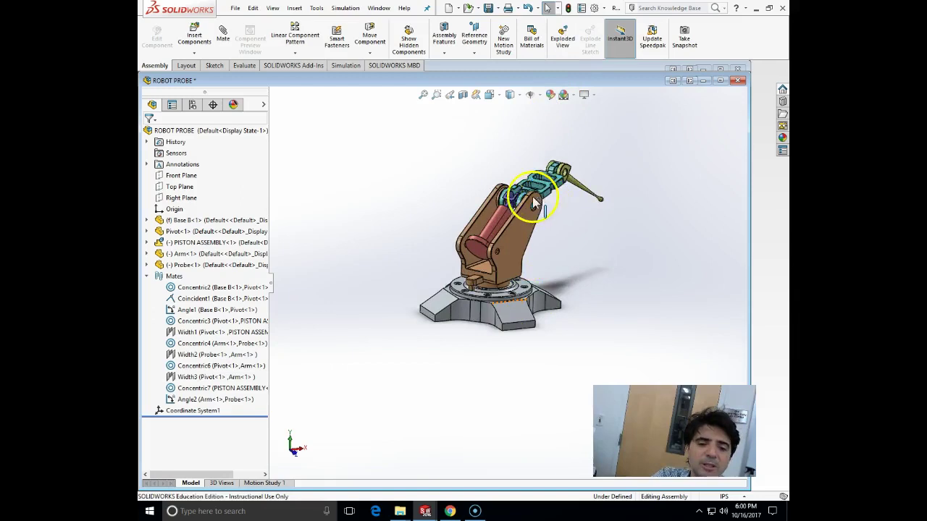
pyautogui.moveTo(542, 192); pyautogui.dragTo(517, 241)
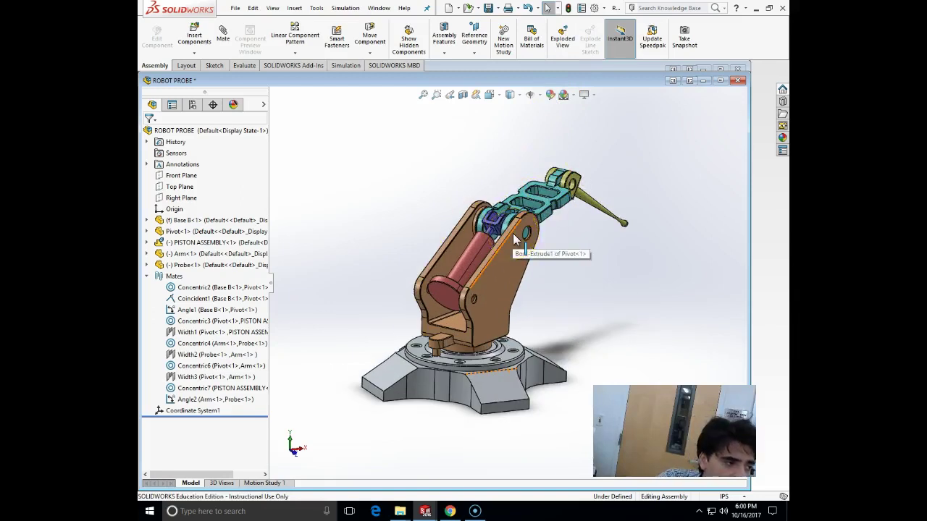
# Step: Set the angle mate between Base B and the Pivot to 180 degrees and swing the Arm lower on the Pivot
pyautogui.moveTo(563, 285); pyautogui.dragTo(564, 337, button='middle')
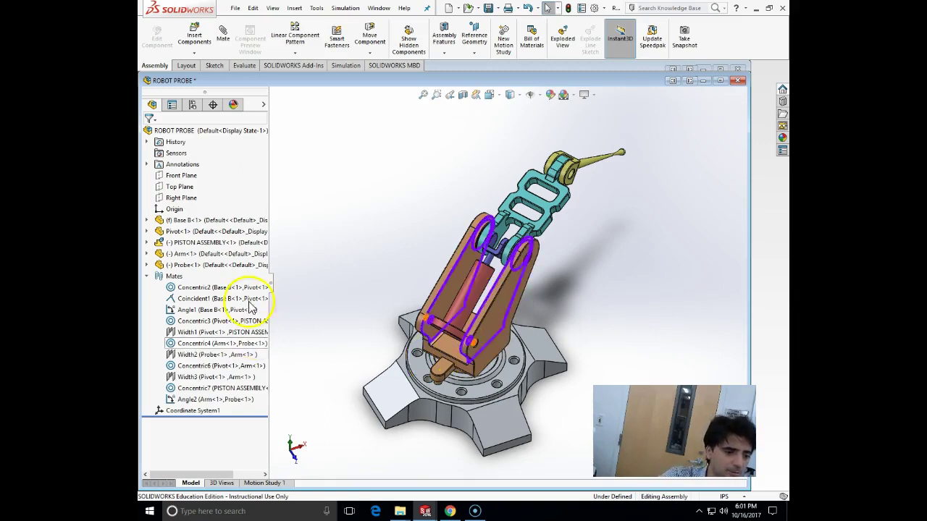
pyautogui.click(208, 311)
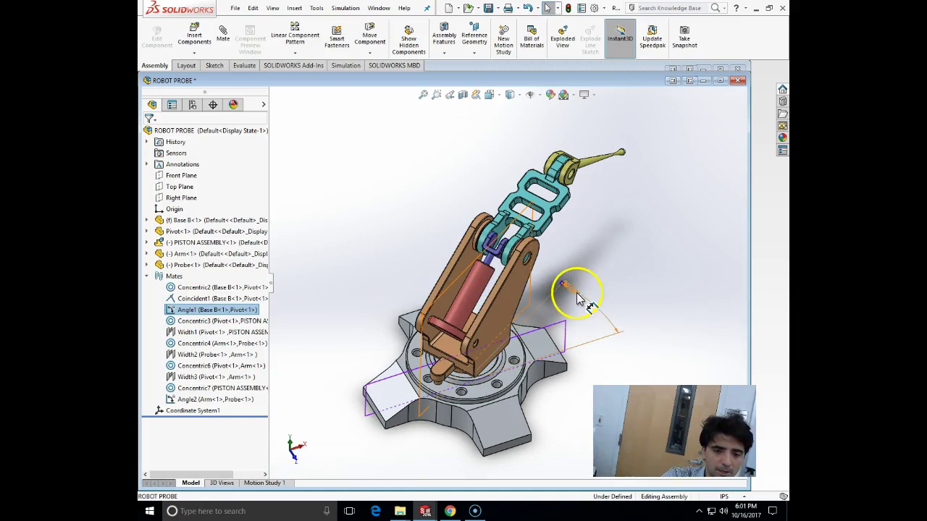
pyautogui.doubleClick(576, 292)
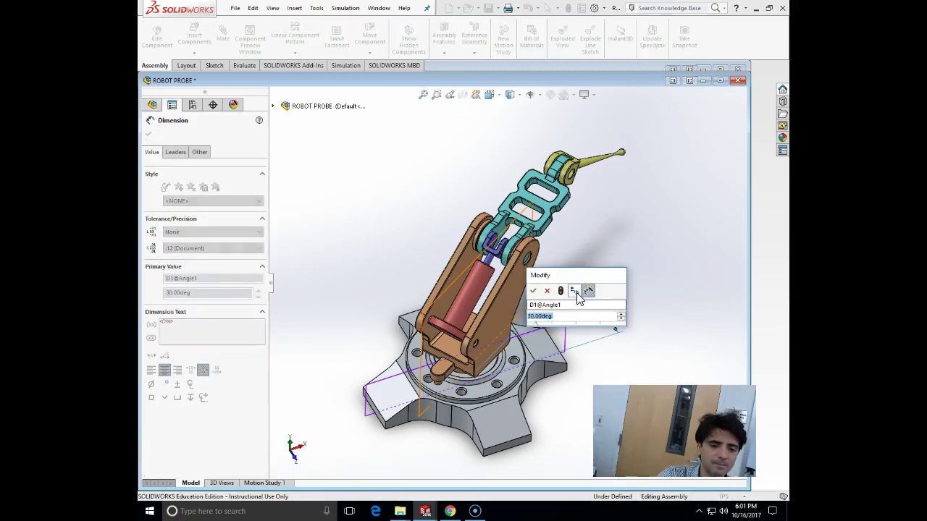
pyautogui.click(558, 320)
pyautogui.moveTo(559, 320); pyautogui.dragTo(514, 305)
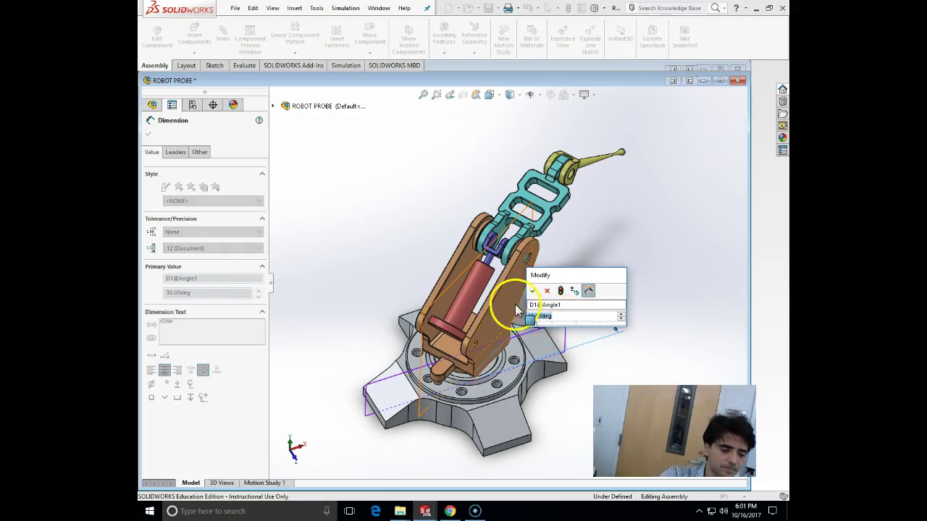
pyautogui.write('180')
pyautogui.press('Return')
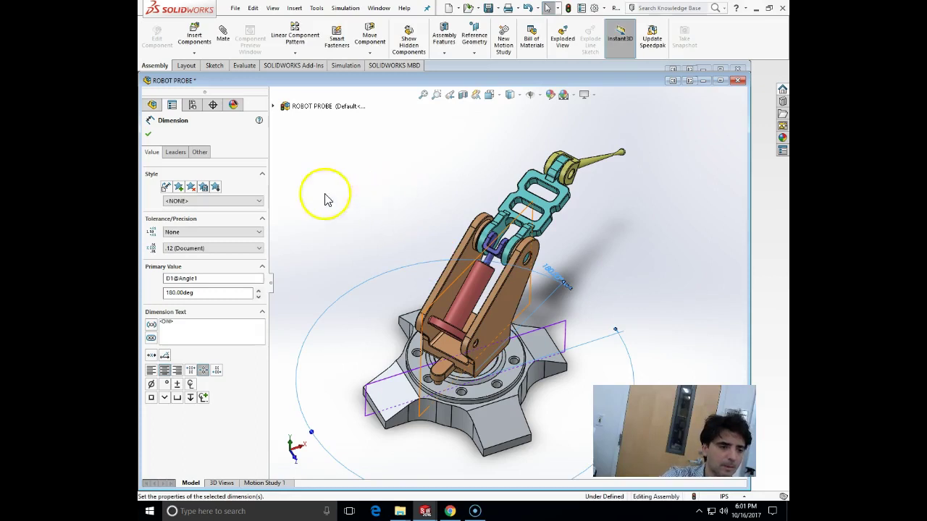
pyautogui.click(148, 134)
pyautogui.click(422, 378)
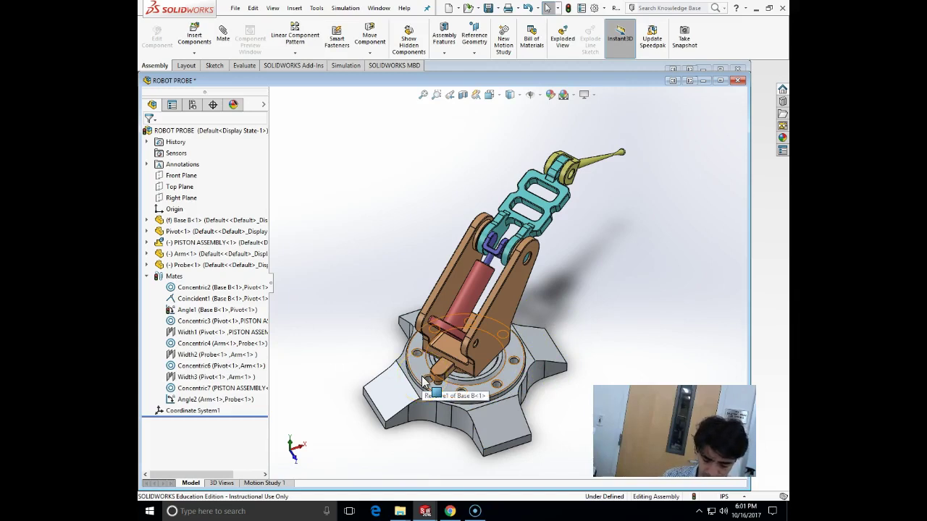
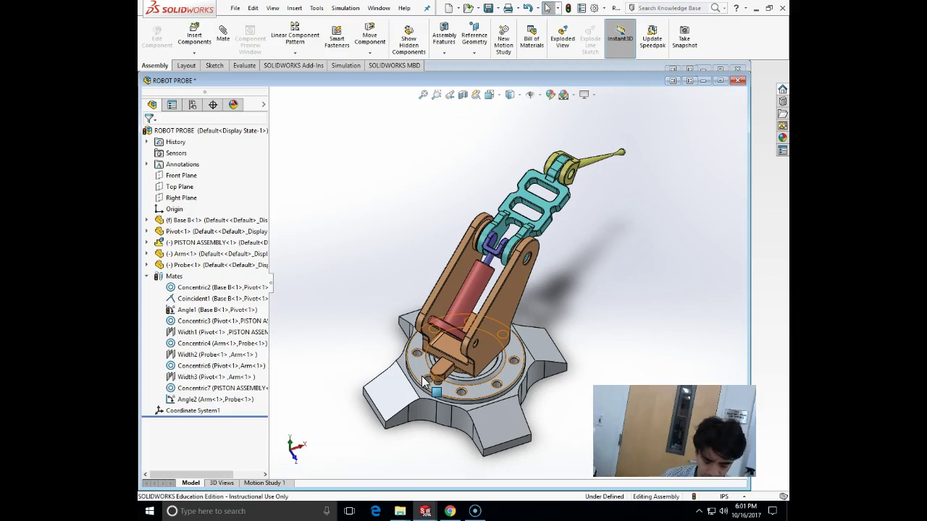
pyautogui.moveTo(427, 262); pyautogui.dragTo(487, 243)
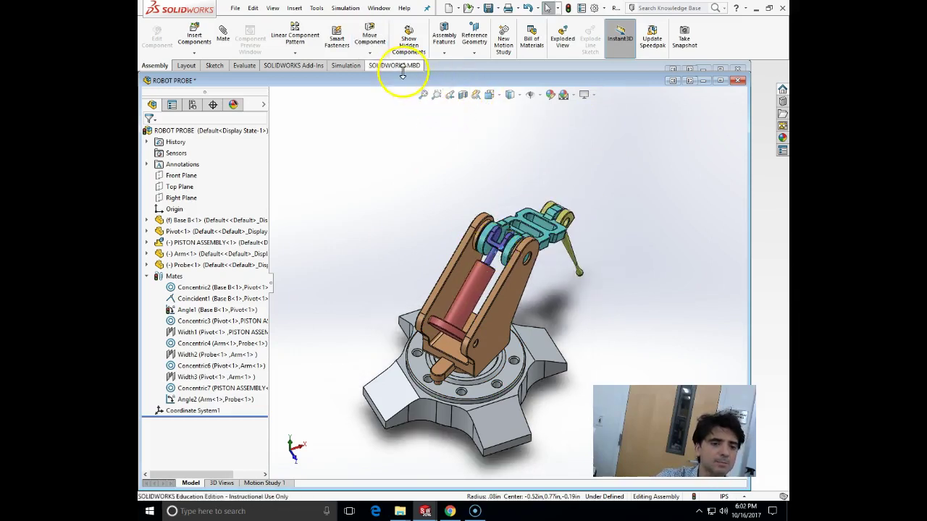
# Step: Rebuild the ROBOT PROBE assembly and evaluate its mass properties
pyautogui.click(316, 10)
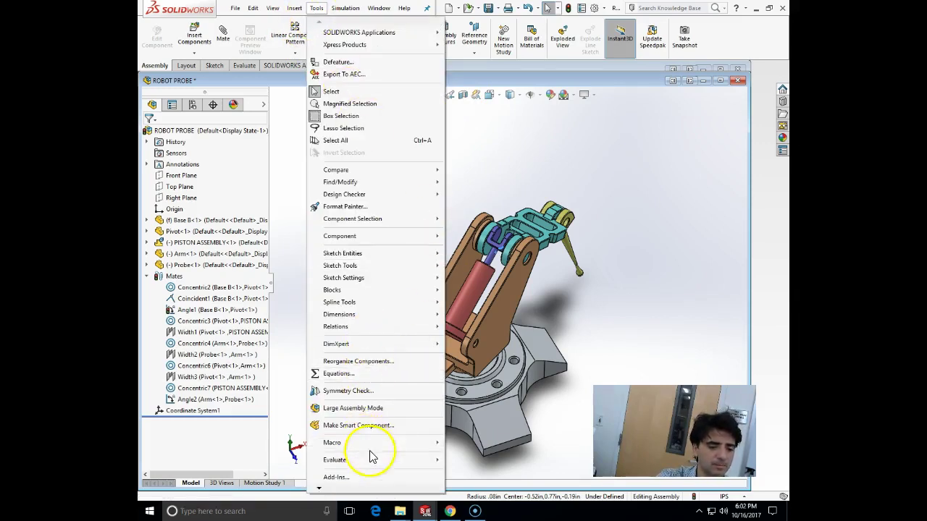
pyautogui.moveTo(376, 464)
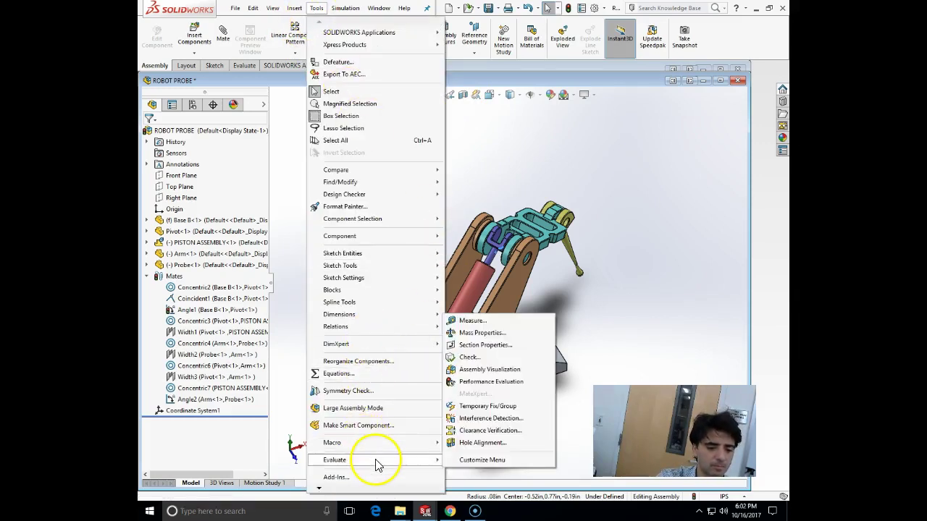
pyautogui.click(472, 337)
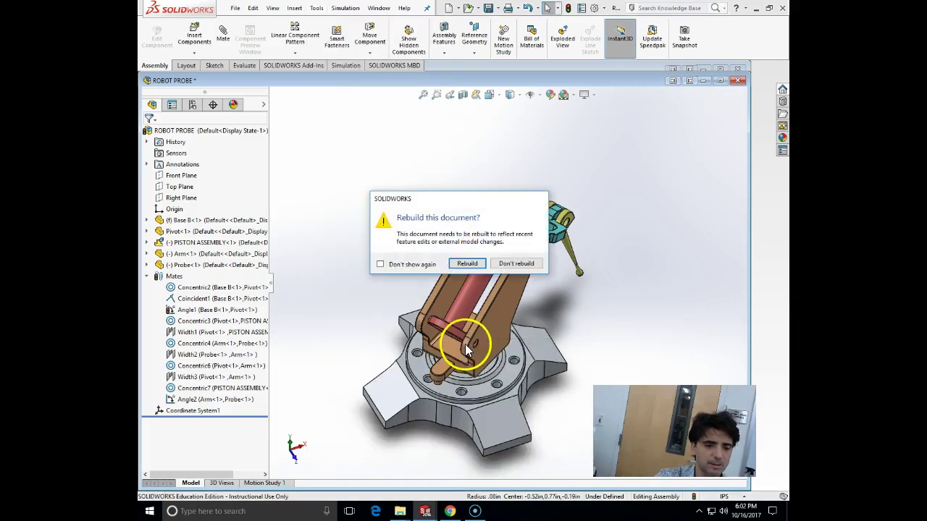
pyautogui.click(467, 320)
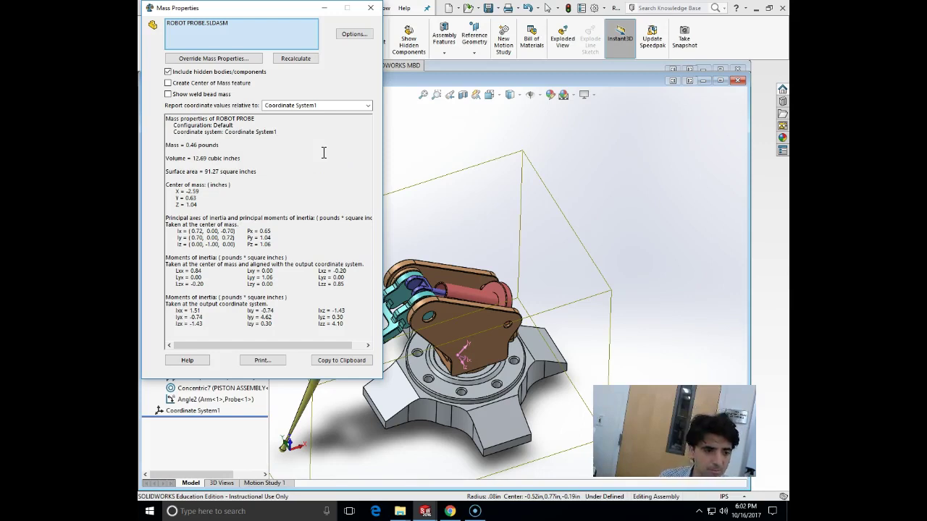
# Step: Report the mass properties relative to the default coordinate system, dismiss the profile storage warning, and close the report
pyautogui.click(368, 106)
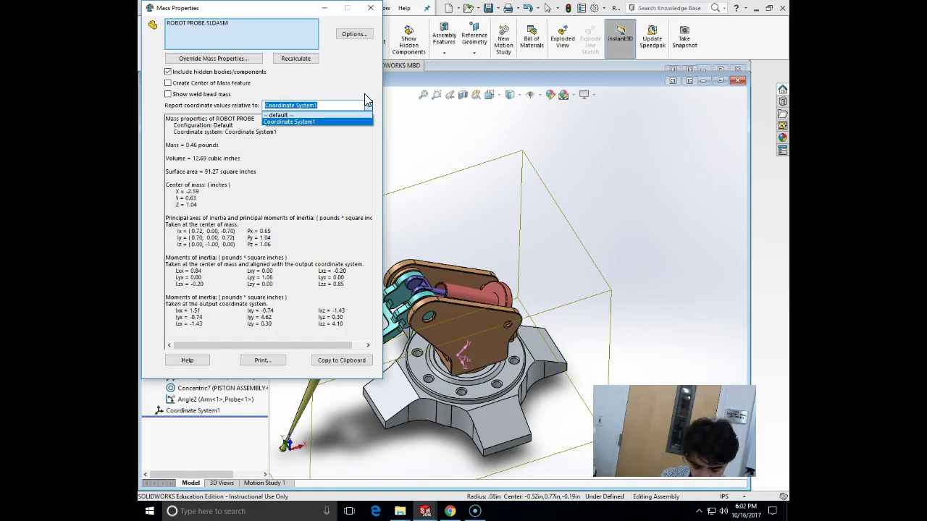
pyautogui.click(282, 115)
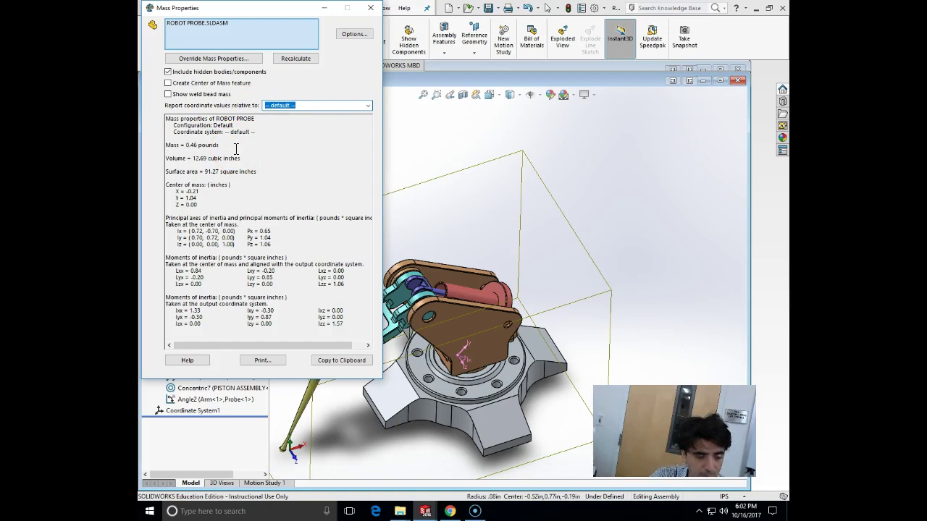
pyautogui.click(213, 194)
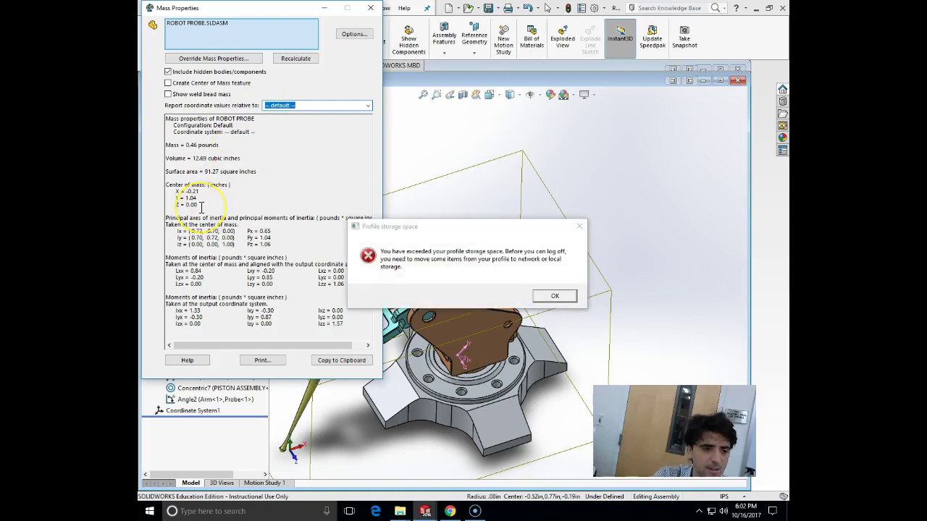
pyautogui.click(323, 239)
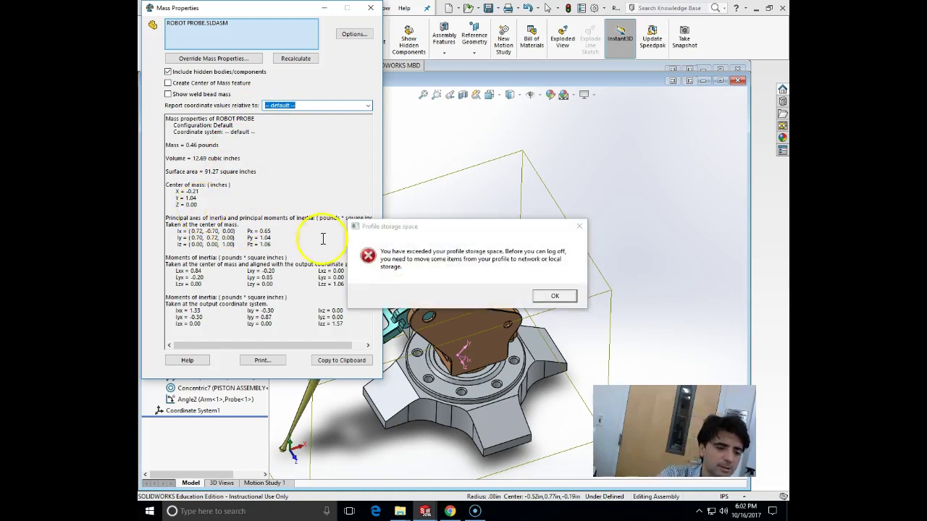
pyautogui.click(554, 298)
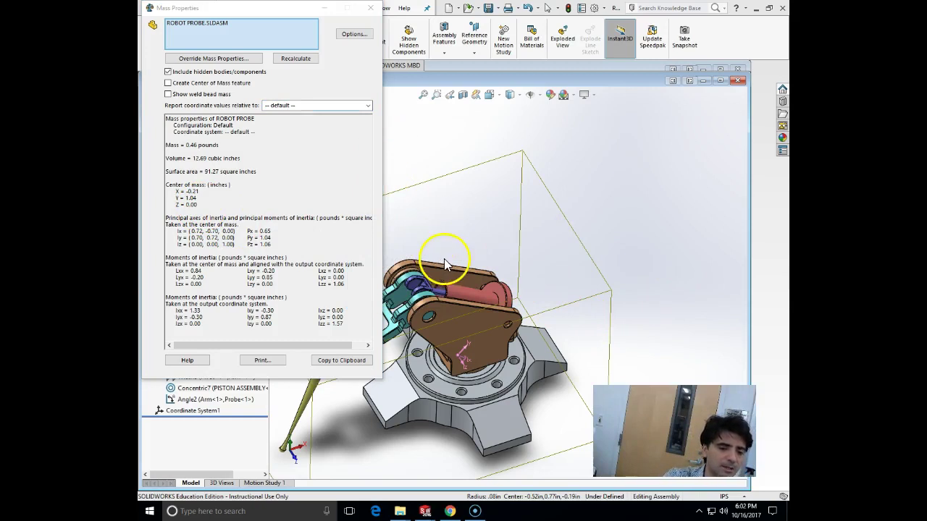
pyautogui.scroll(-2, 443, 258)
pyautogui.scroll(3, 445, 259)
pyautogui.click(370, 8)
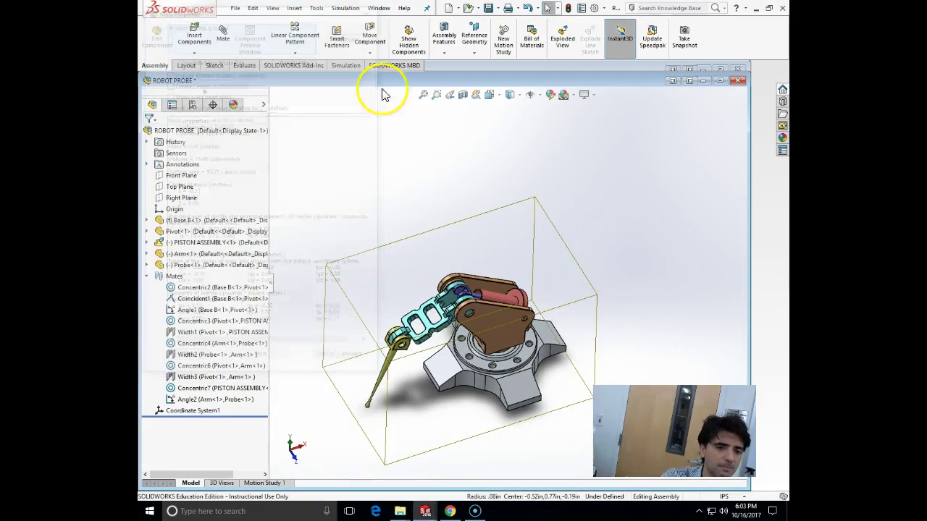
# Step: Cut the assembly with a planar section view on the Front Plane at 0.00 in offset
pyautogui.click(462, 95)
pyautogui.moveTo(514, 376); pyautogui.dragTo(471, 307, button='middle')
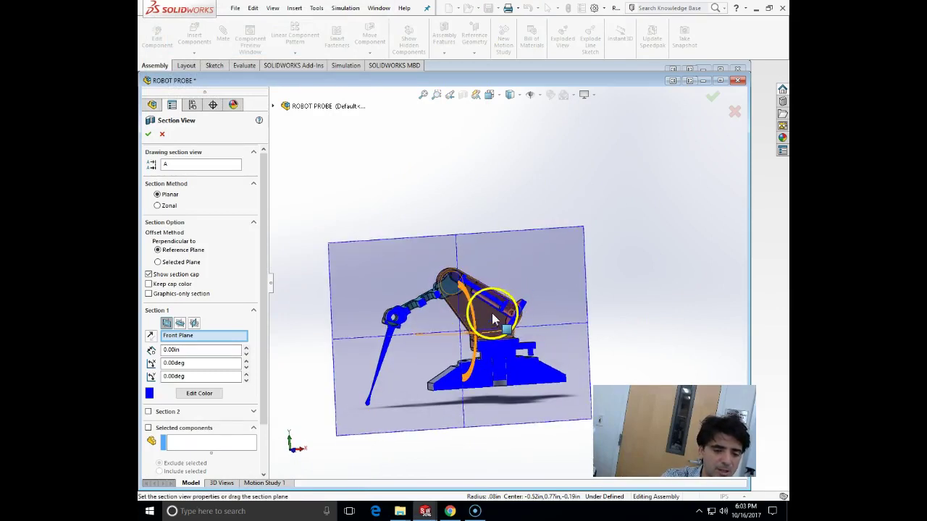
pyautogui.click(148, 134)
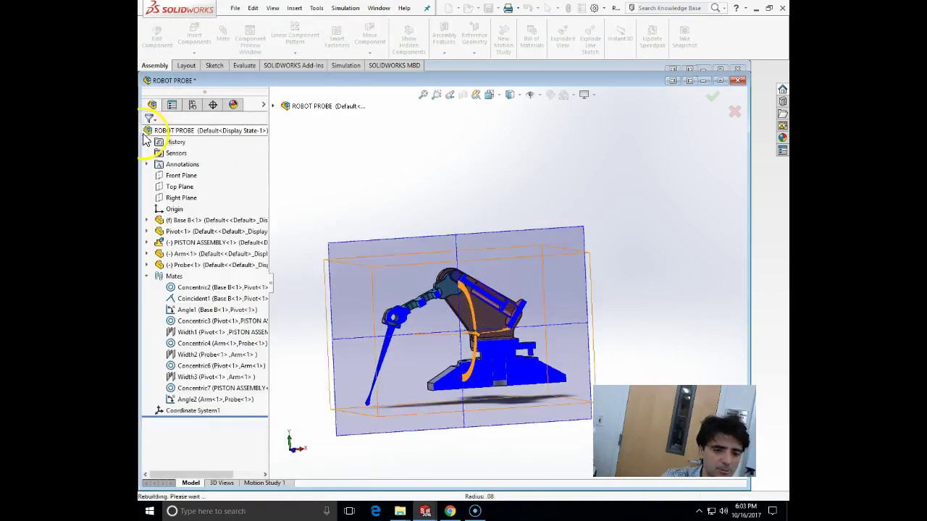
pyautogui.scroll(-5, 504, 315)
pyautogui.scroll(6, 511, 314)
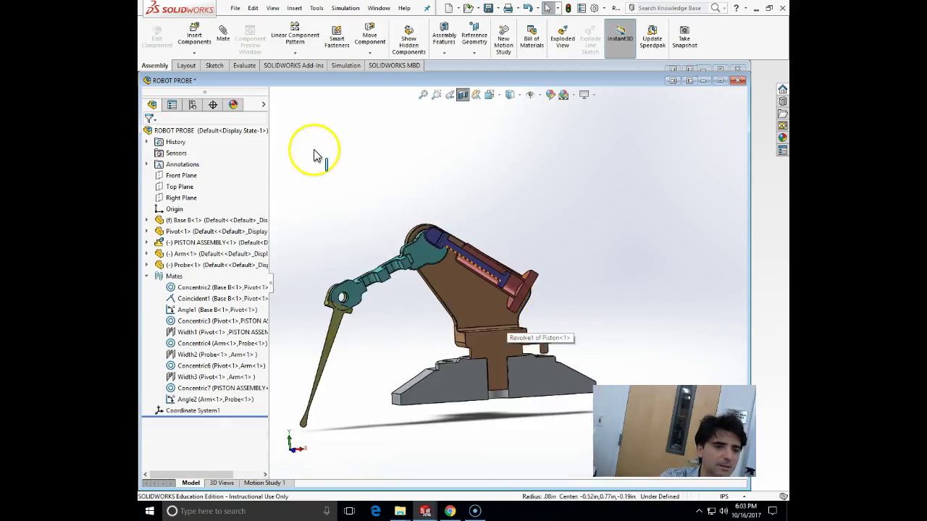
# Step: Examine the piston head and the inside of the Piston Housing in the sectioned model, leaving nothing selected
pyautogui.click(244, 65)
pyautogui.moveTo(501, 244); pyautogui.dragTo(477, 264, button='middle')
pyautogui.scroll(-6, 478, 265)
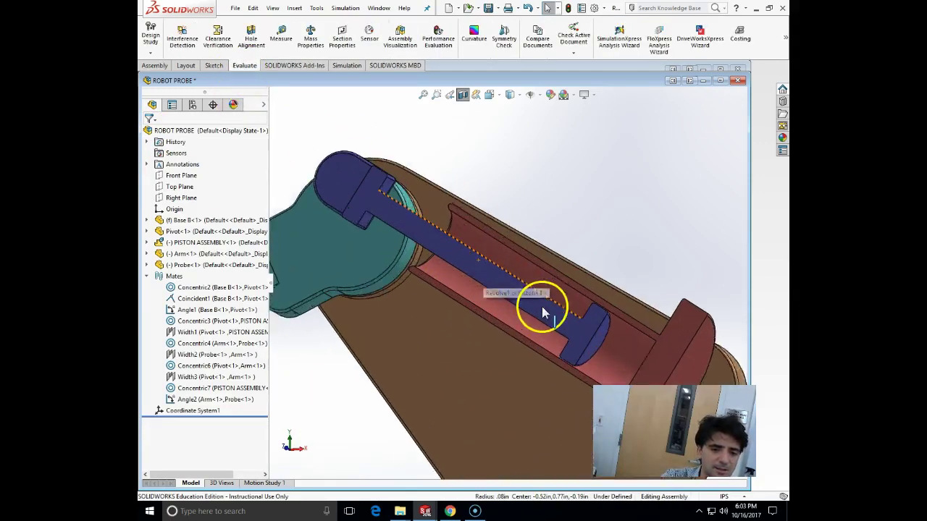
pyautogui.click(604, 346)
pyautogui.scroll(6, 639, 241)
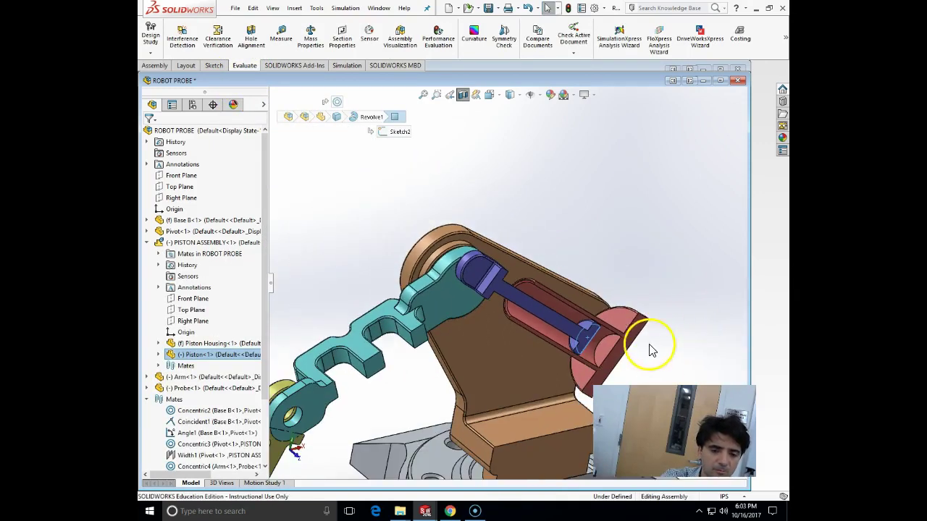
pyautogui.click(604, 355)
pyautogui.click(523, 167)
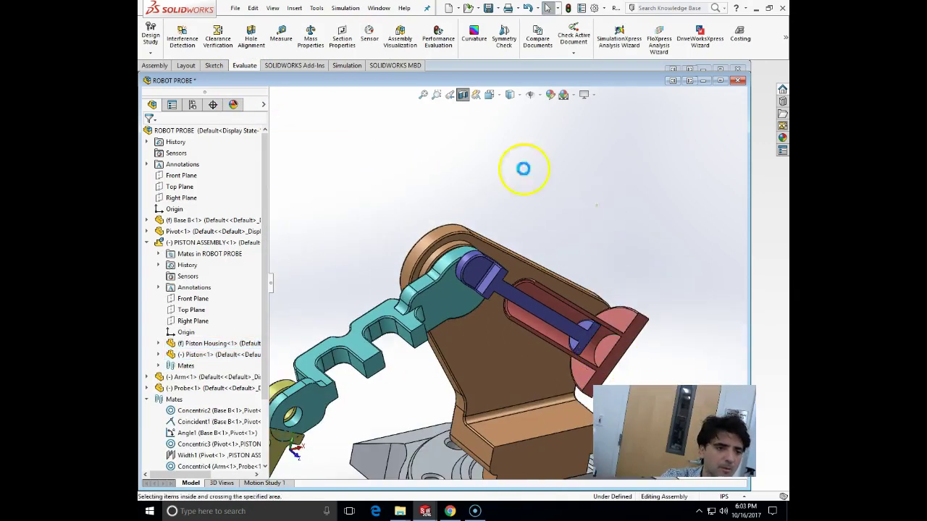
# Step: With the Measure tool set to Center to Center, measure the distance between the piston's end face and the housing's inner end face
pyautogui.click(276, 40)
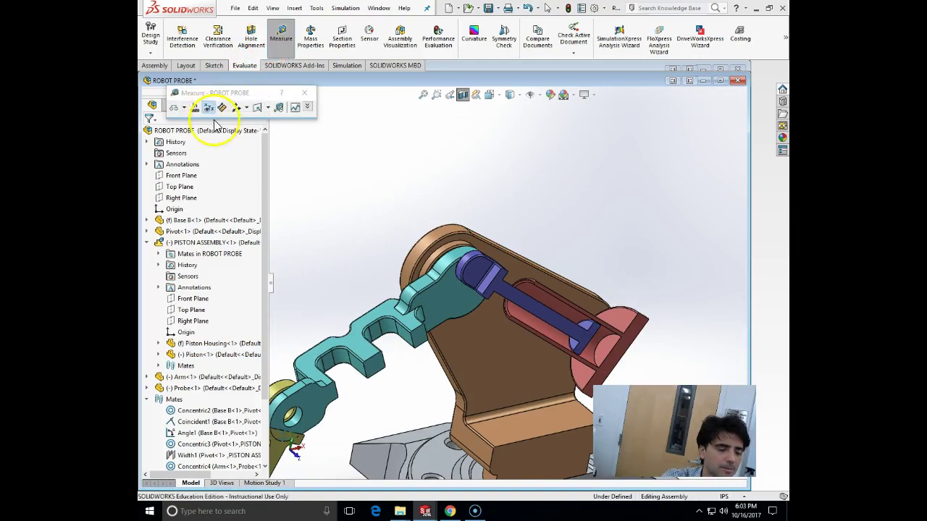
pyautogui.click(176, 109)
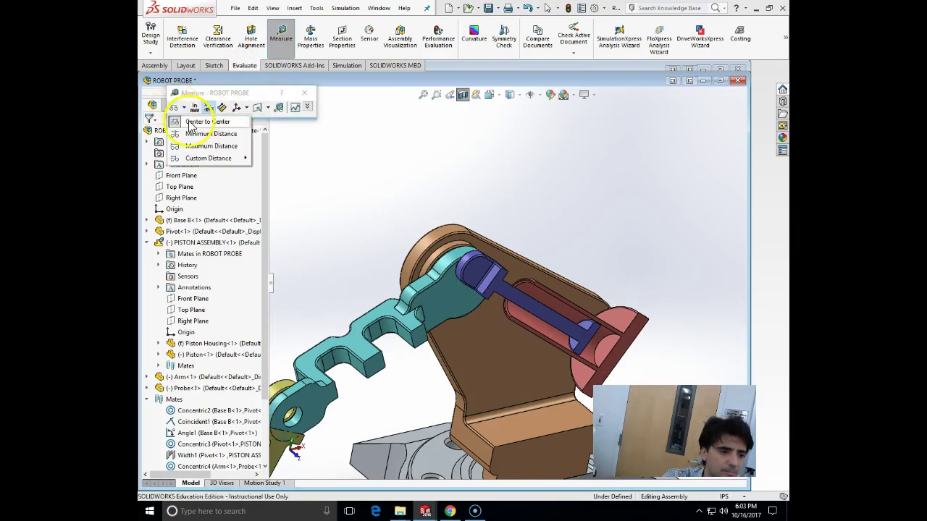
pyautogui.click(191, 123)
pyautogui.moveTo(502, 166); pyautogui.dragTo(501, 264, button='middle')
pyautogui.scroll(-5, 555, 347)
pyautogui.click(589, 346)
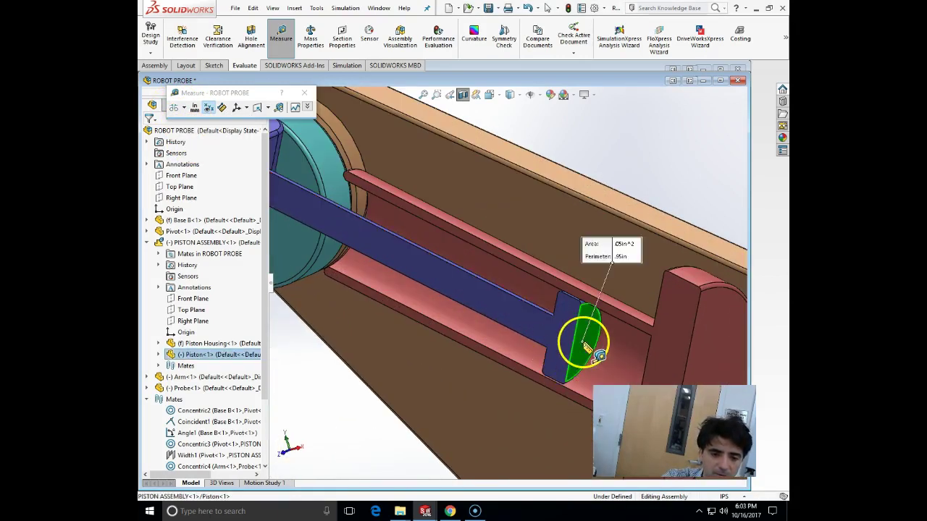
pyautogui.moveTo(591, 345); pyautogui.dragTo(648, 362, button='middle')
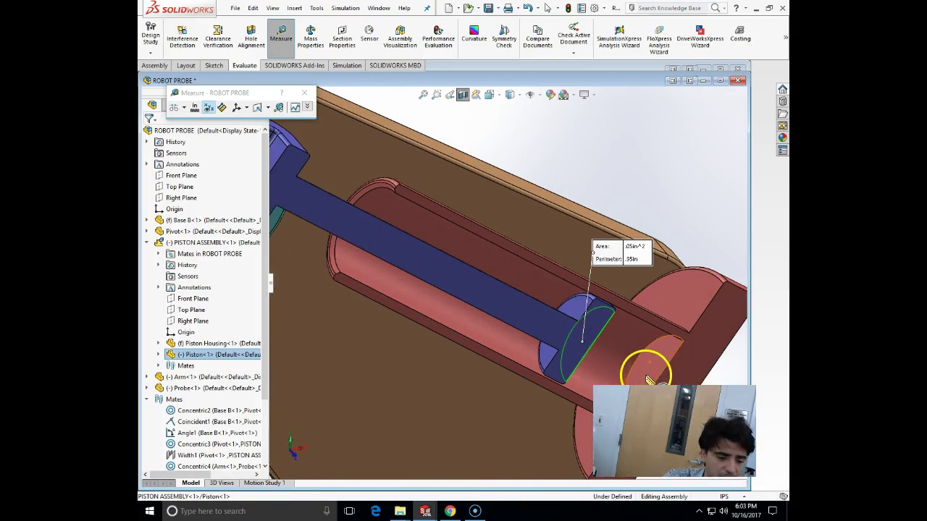
pyautogui.click(650, 375)
pyautogui.click(732, 359)
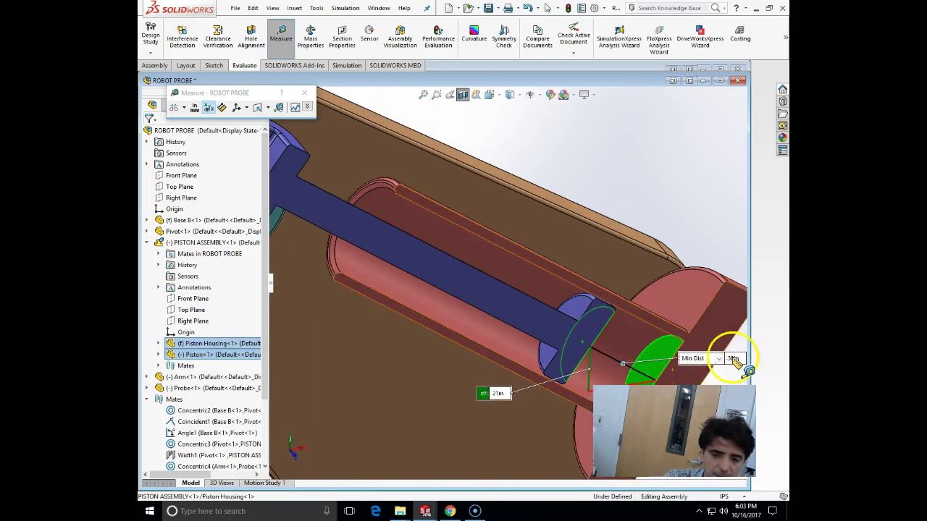
pyautogui.scroll(3, 733, 360)
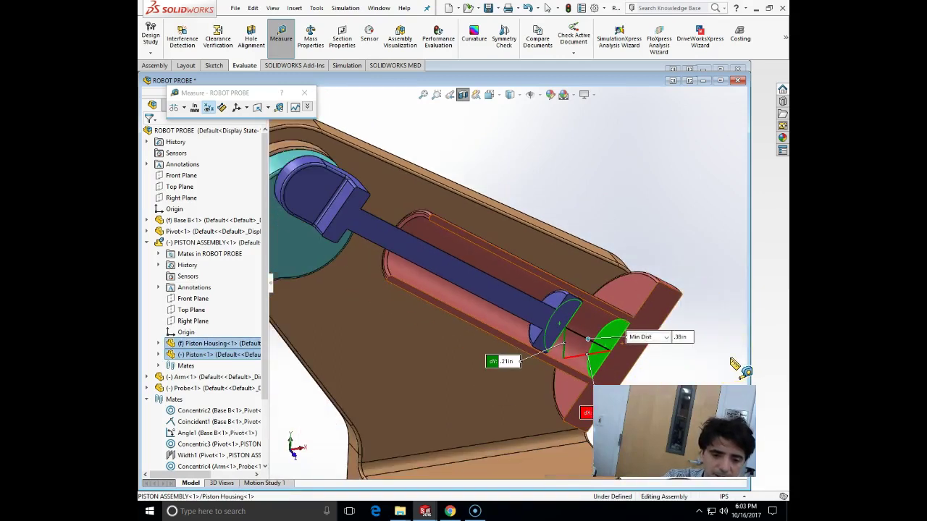
pyautogui.click(713, 354)
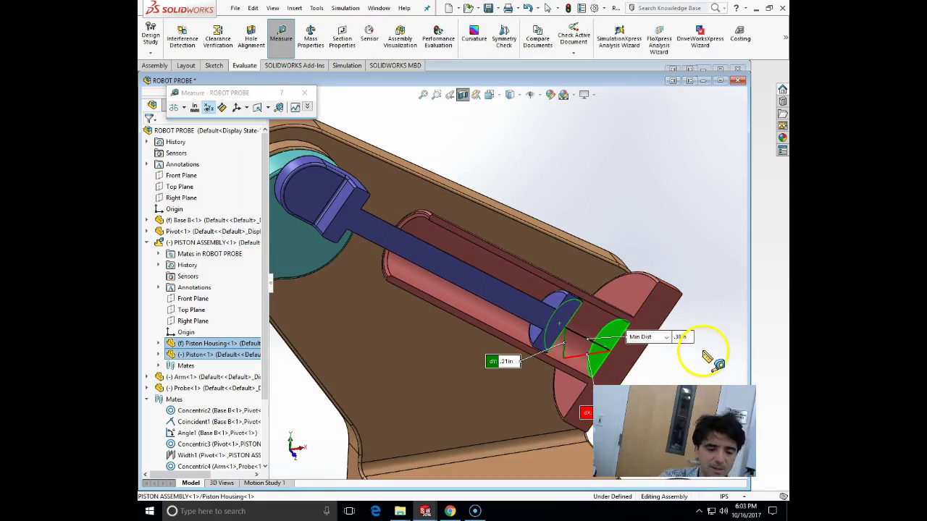
# Step: Close the measurement and start a distance mate of 0.40 in in the ROBOT PROBE assembly
pyautogui.press('Escape')
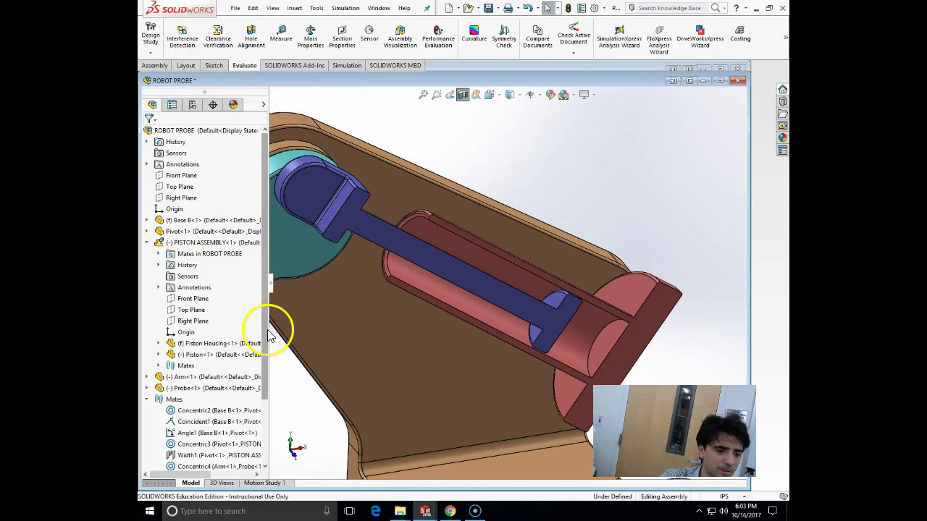
pyautogui.scroll(-1, 266, 335)
pyautogui.moveTo(266, 334); pyautogui.dragTo(266, 365)
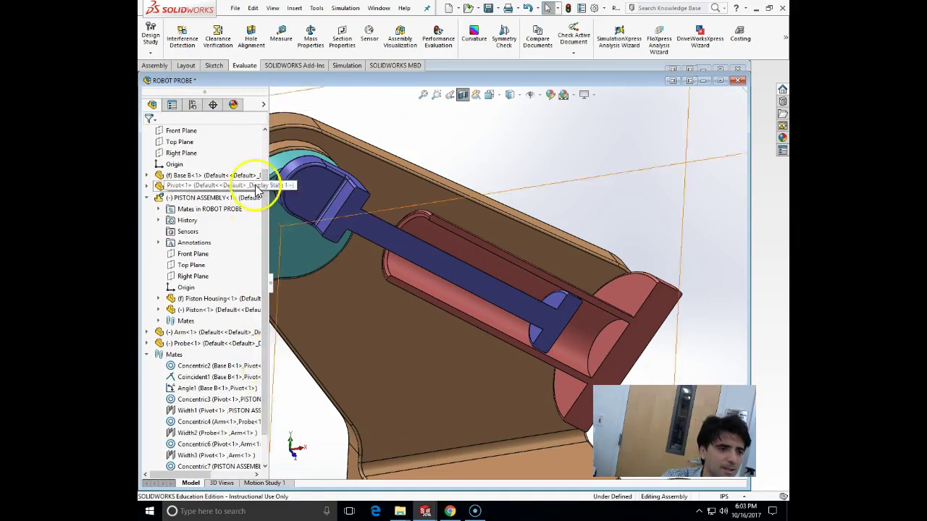
pyautogui.click(154, 66)
pyautogui.click(223, 40)
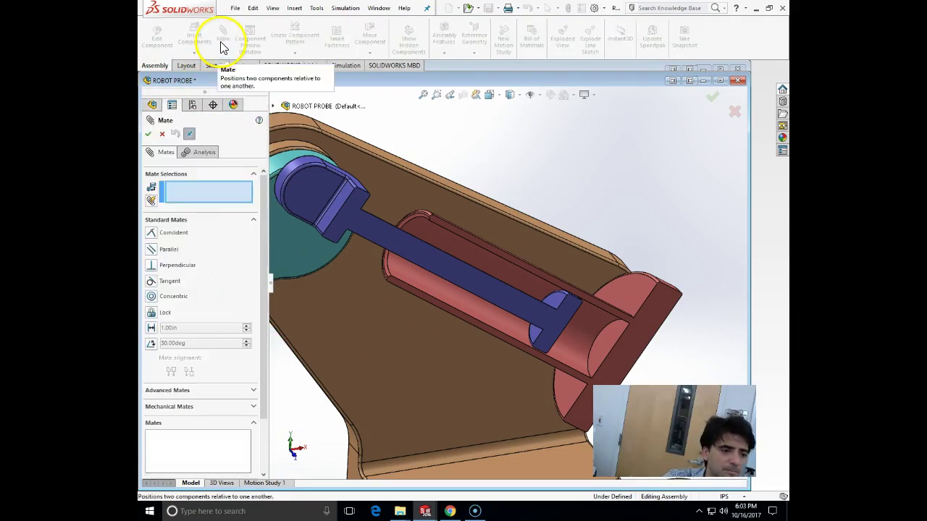
pyautogui.click(152, 328)
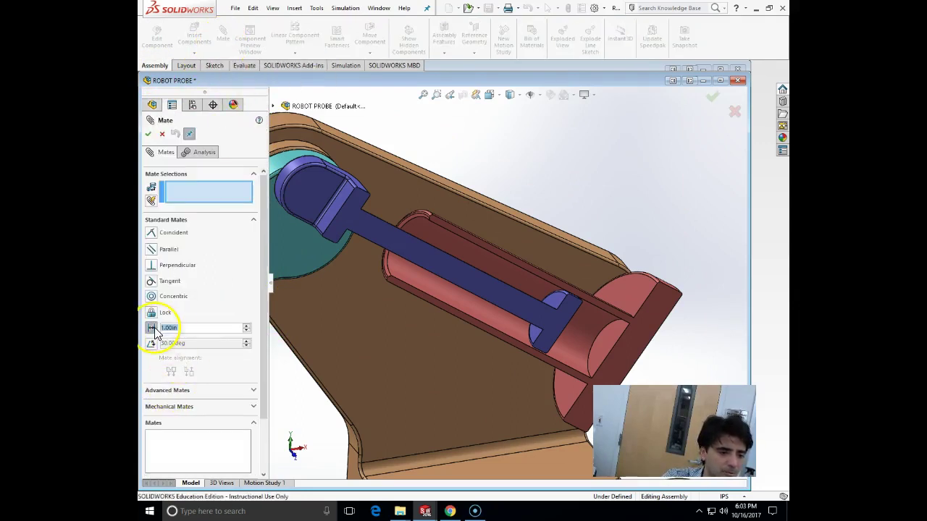
pyautogui.doubleClick(186, 330)
pyautogui.write('.4')
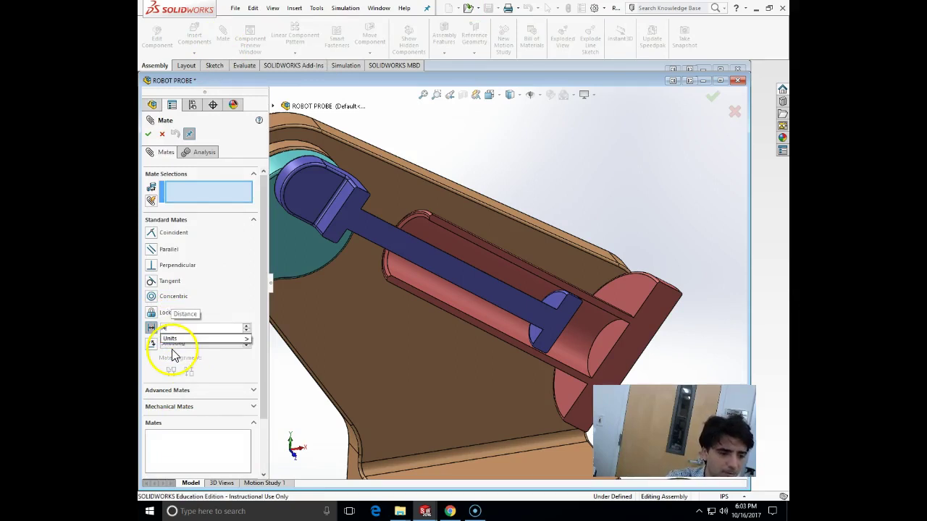
pyautogui.click(604, 172)
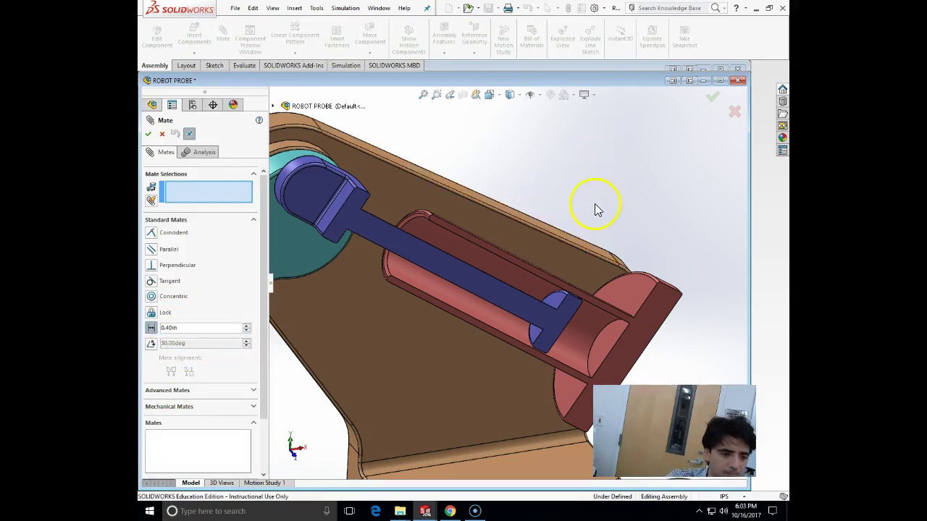
# Step: Try to apply the distance mate between the piston's end face and the Piston Housing's inner end face, then cancel it
pyautogui.scroll(-5, 596, 209)
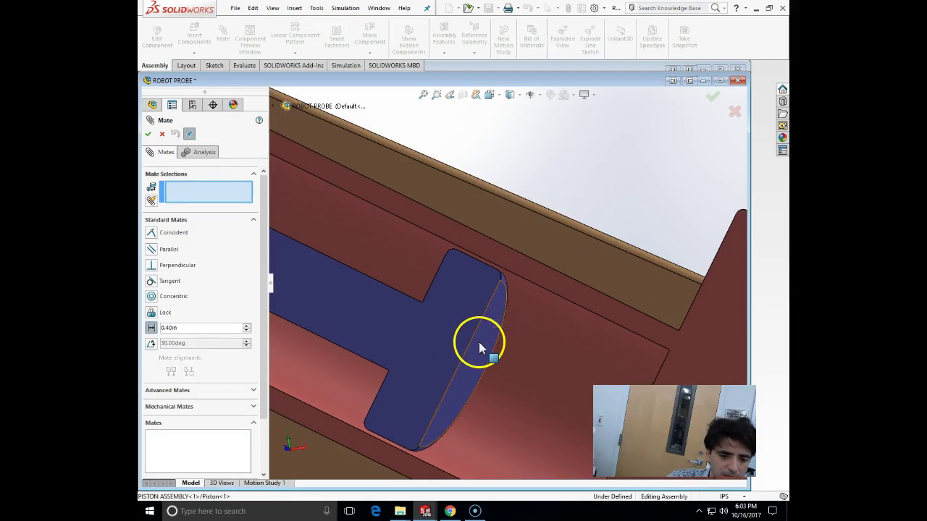
pyautogui.click(479, 342)
pyautogui.scroll(3, 497, 370)
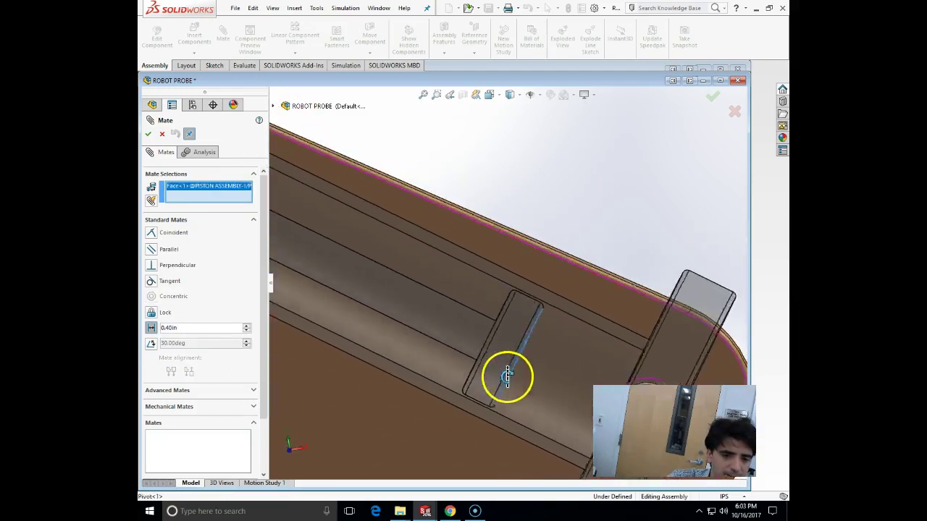
pyautogui.scroll(3, 515, 384)
pyautogui.moveTo(552, 384); pyautogui.dragTo(607, 366, button='middle')
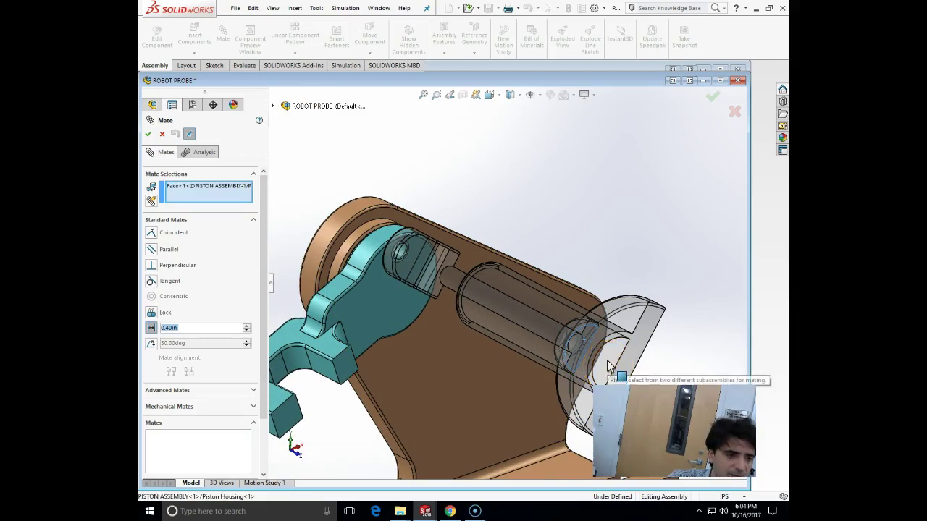
pyautogui.click(334, 240)
pyautogui.click(620, 367)
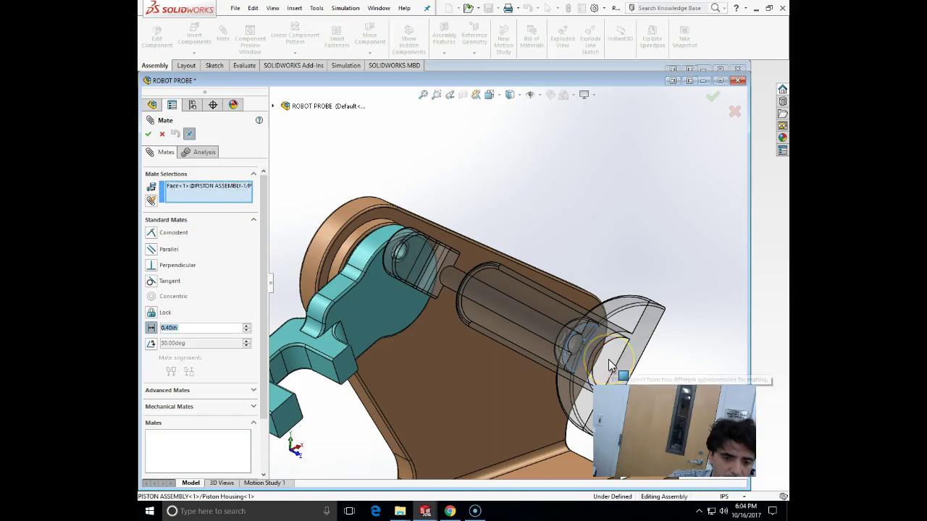
pyautogui.click(172, 194)
pyautogui.click(162, 136)
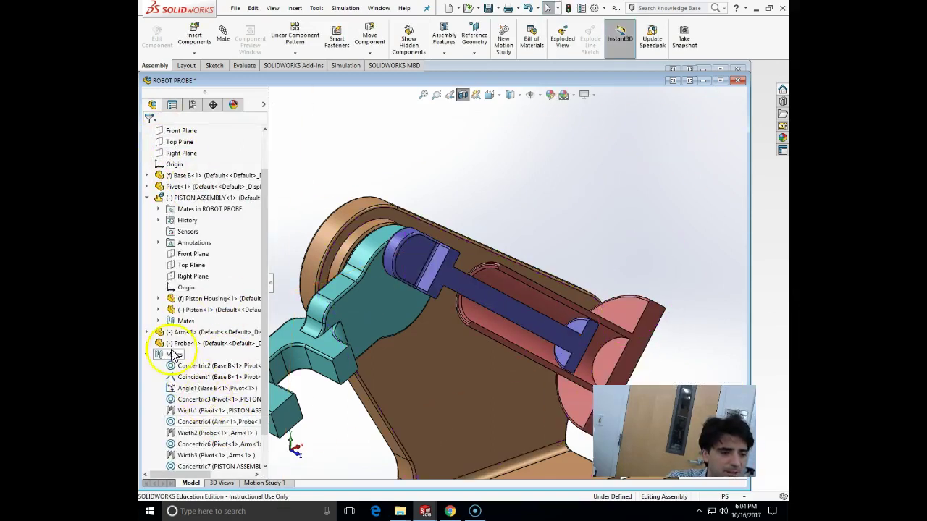
pyautogui.click(379, 8)
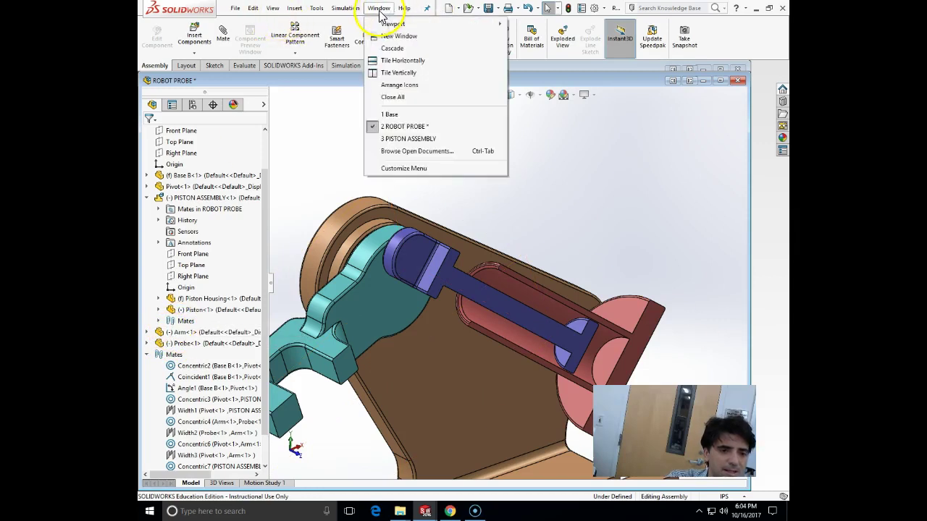
pyautogui.moveTo(404, 142)
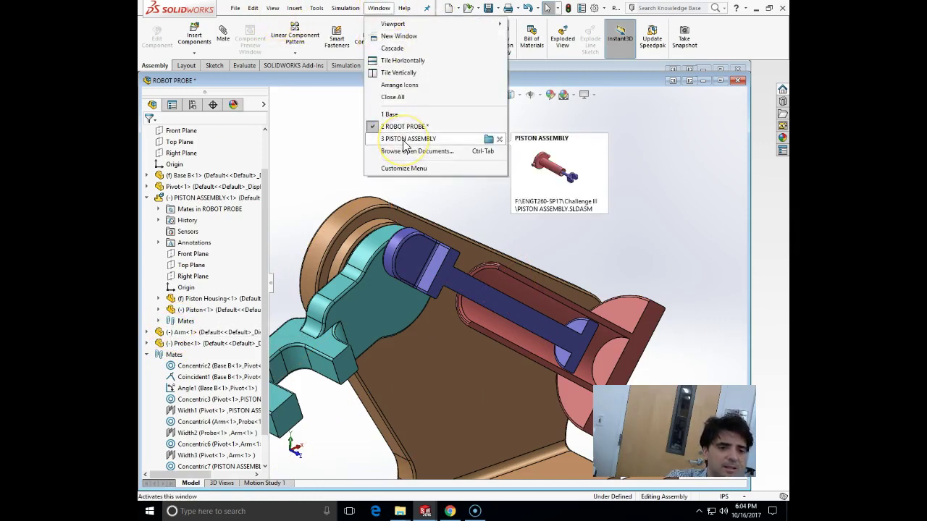
pyautogui.click(403, 140)
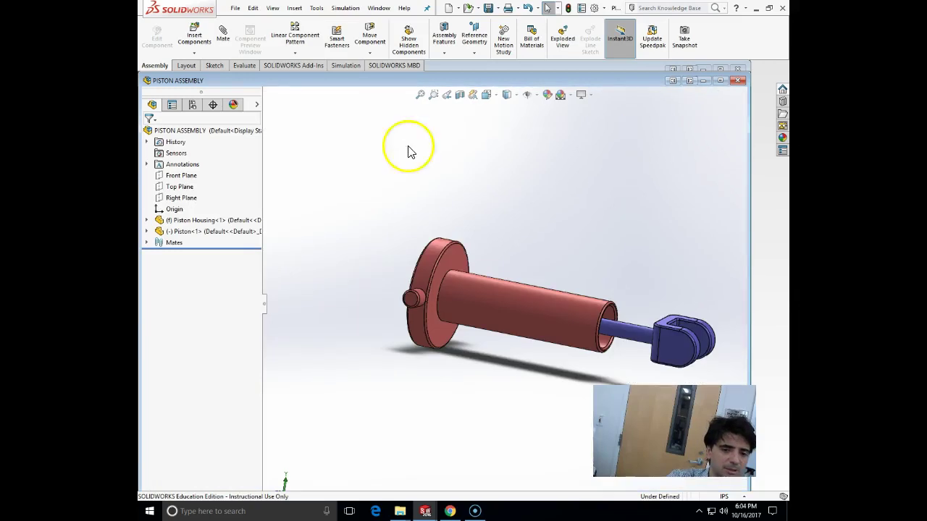
pyautogui.click(379, 9)
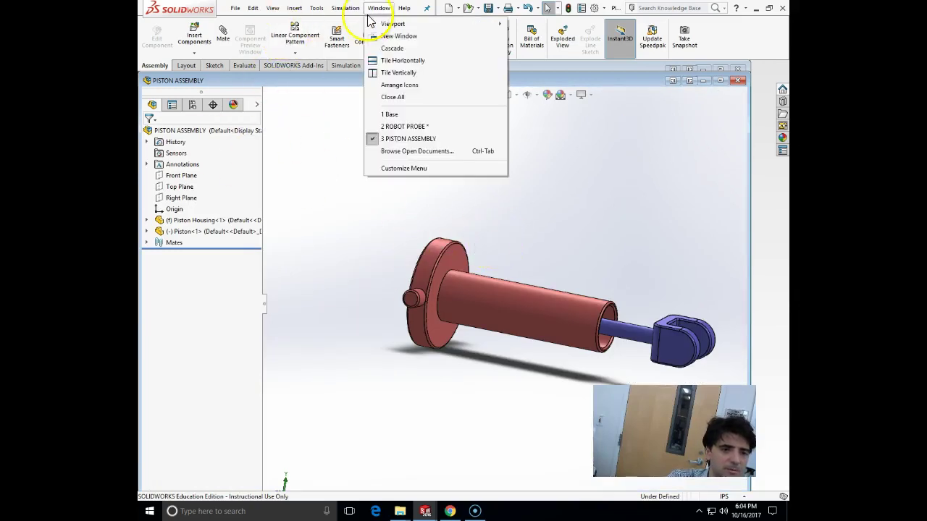
pyautogui.click(420, 129)
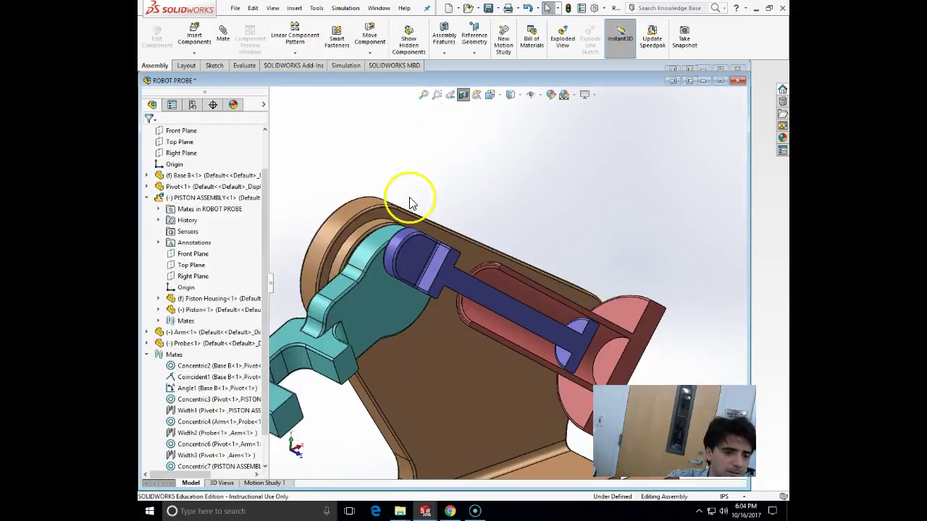
# Step: Switch to the PISTON ASSEMBLY document and cut it with a planar section view on the Front Plane
pyautogui.click(379, 9)
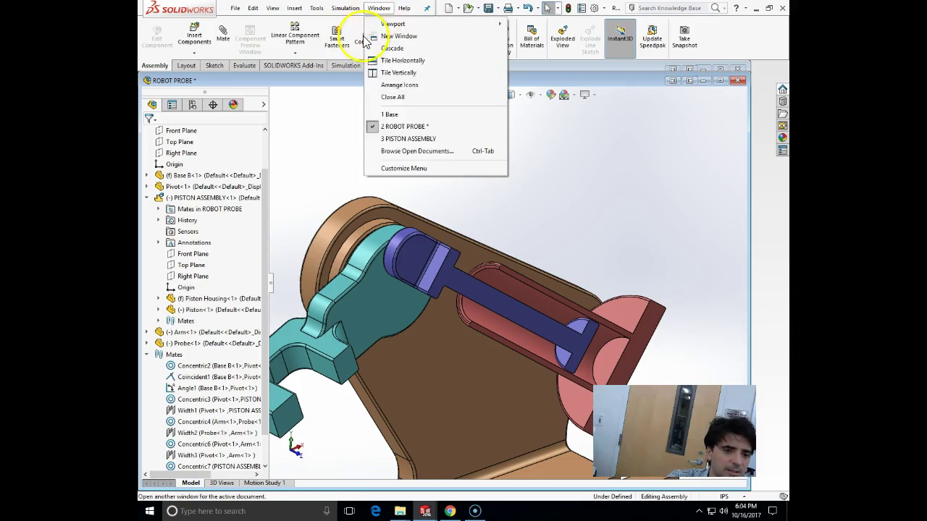
pyautogui.click(403, 140)
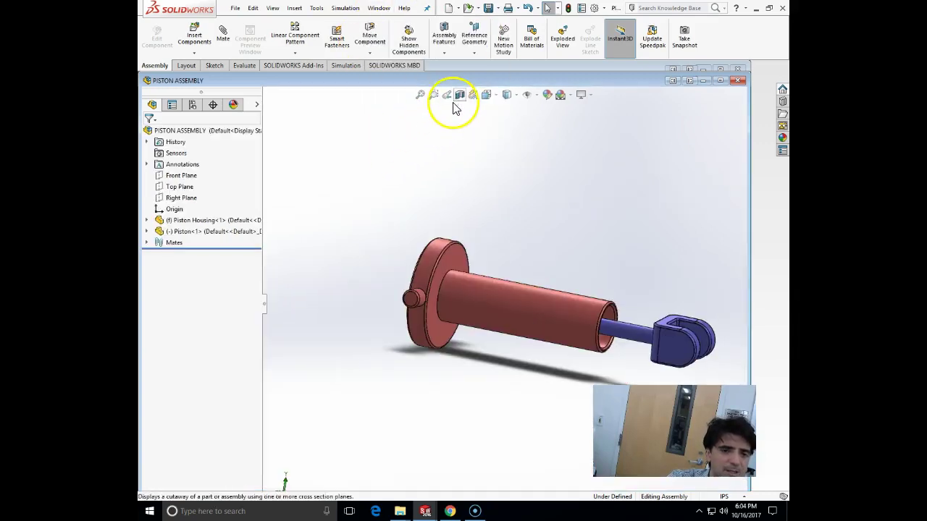
pyautogui.click(459, 96)
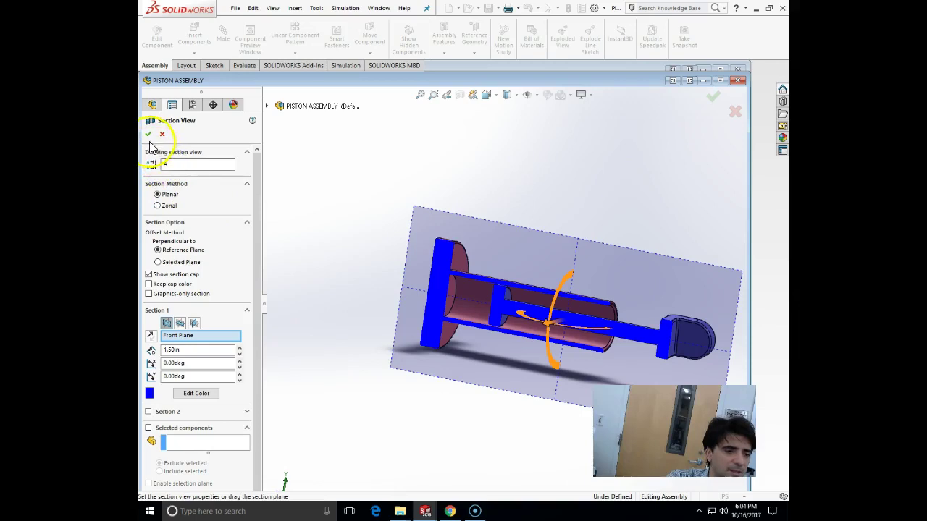
pyautogui.click(159, 118)
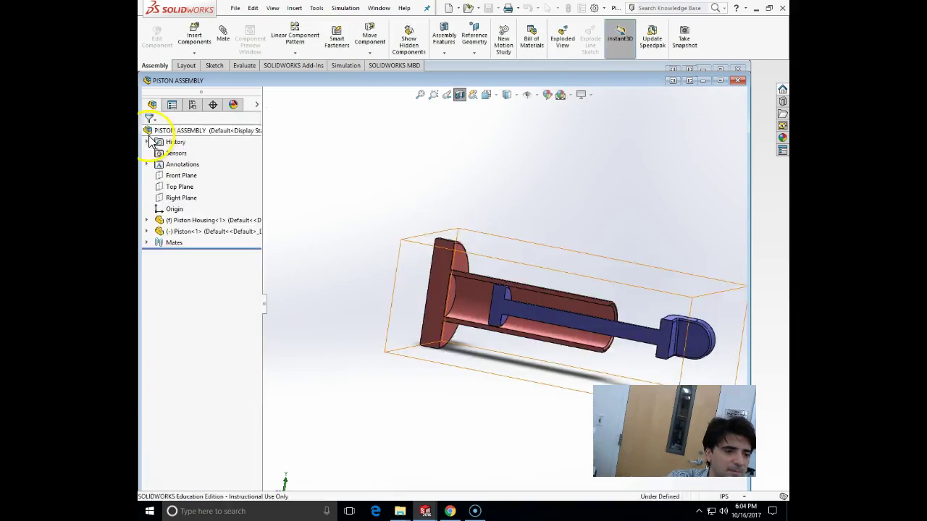
# Step: Add a 0.40 in distance mate between the Piston Housing's inner end face and the piston's end face
pyautogui.click(224, 41)
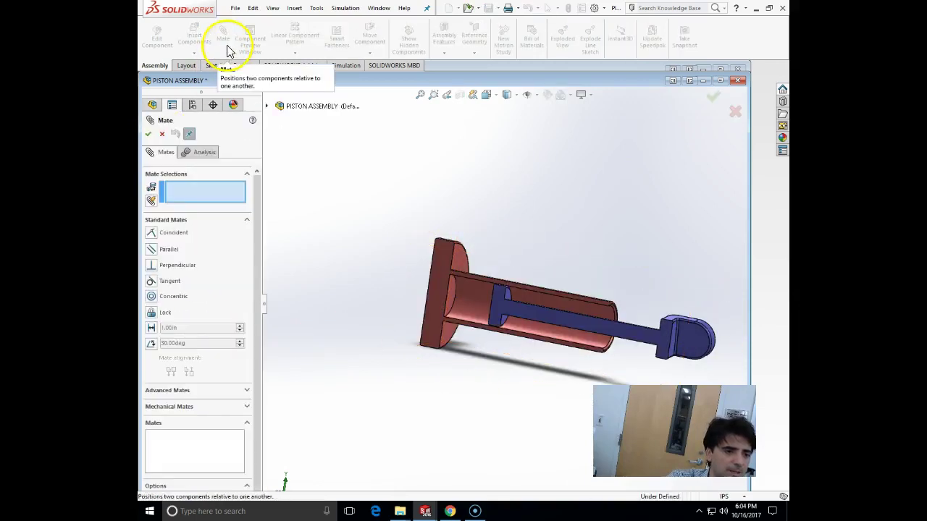
pyautogui.click(151, 329)
pyautogui.write('1')
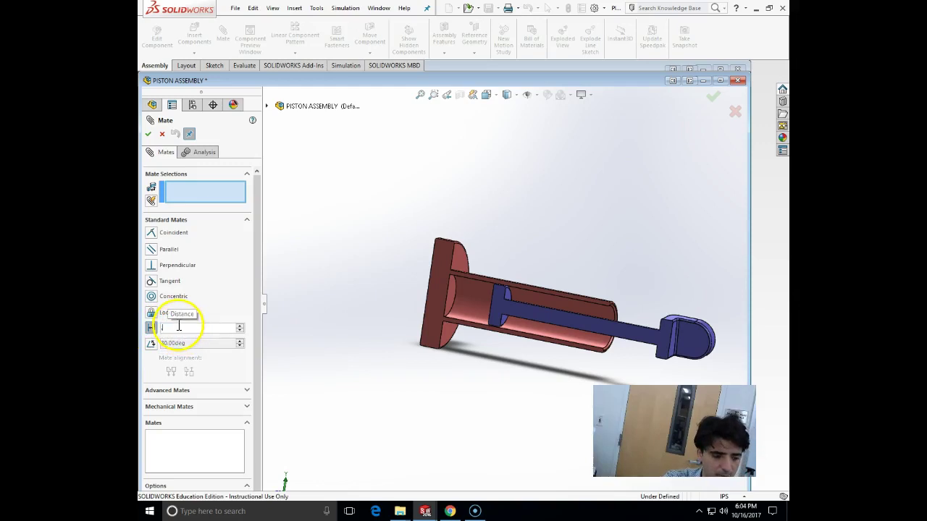
pyautogui.write('0.4')
pyautogui.press('Return')
pyautogui.moveTo(375, 316); pyautogui.dragTo(509, 354, button='middle')
pyautogui.click(473, 288)
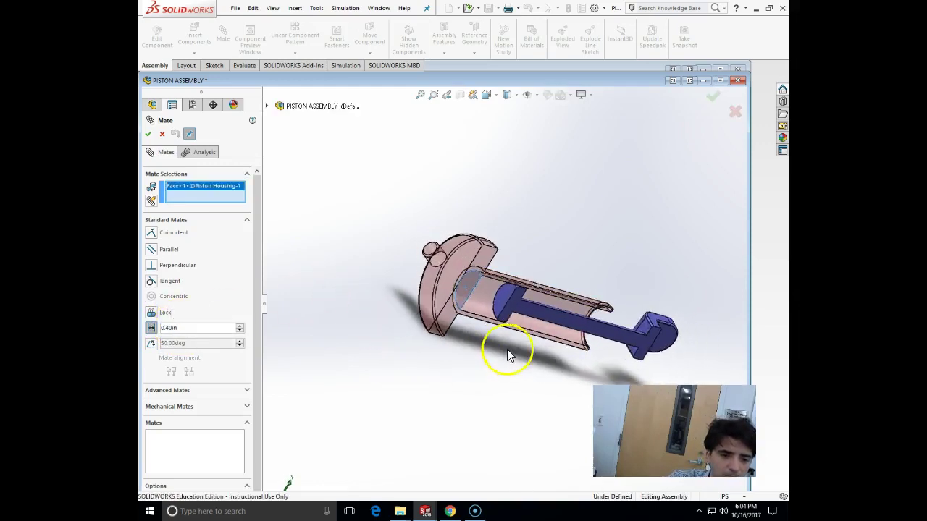
pyautogui.click(506, 294)
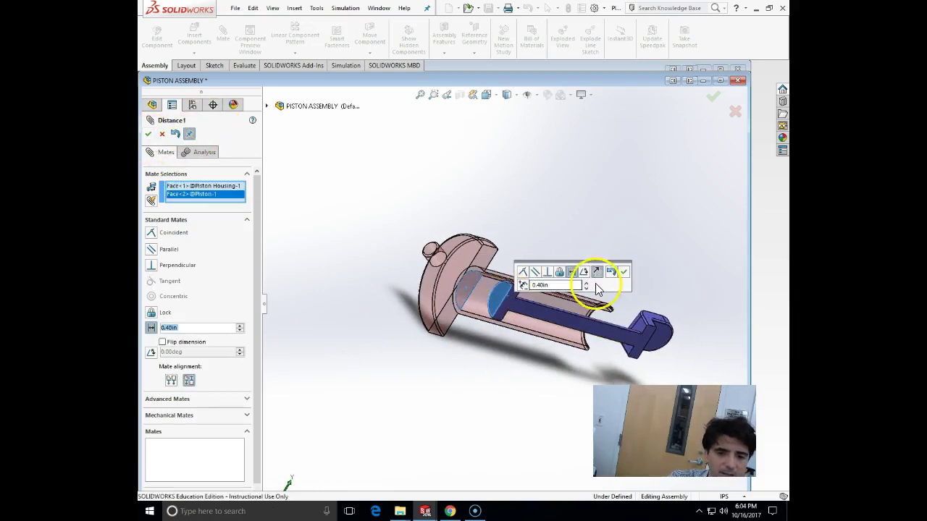
pyautogui.click(624, 271)
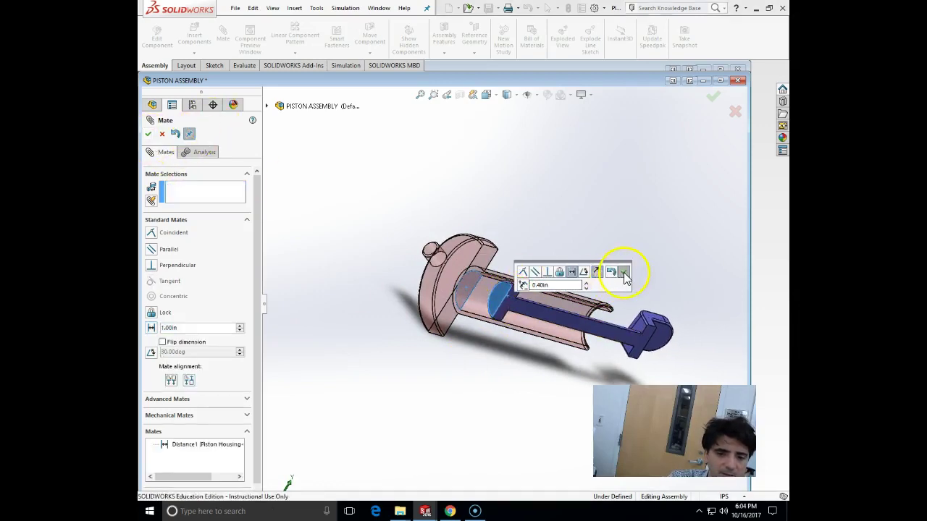
pyautogui.click(149, 135)
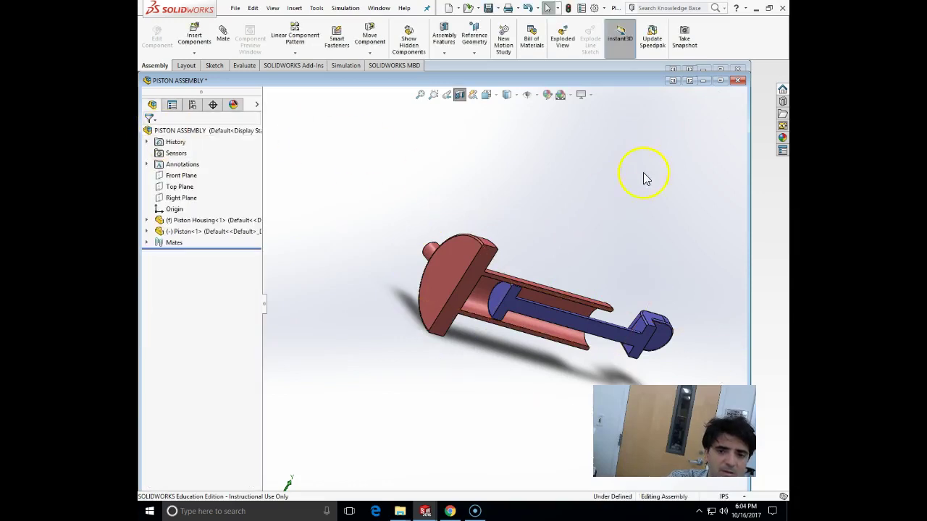
# Step: Turn off the section view of the piston subassembly and save the PISTON ASSEMBLY document
pyautogui.click(459, 94)
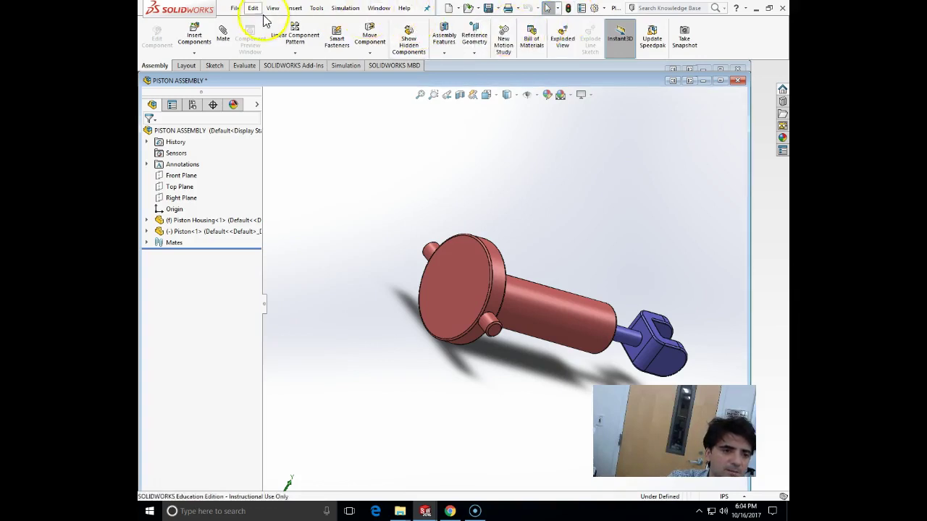
pyautogui.click(236, 9)
pyautogui.click(253, 108)
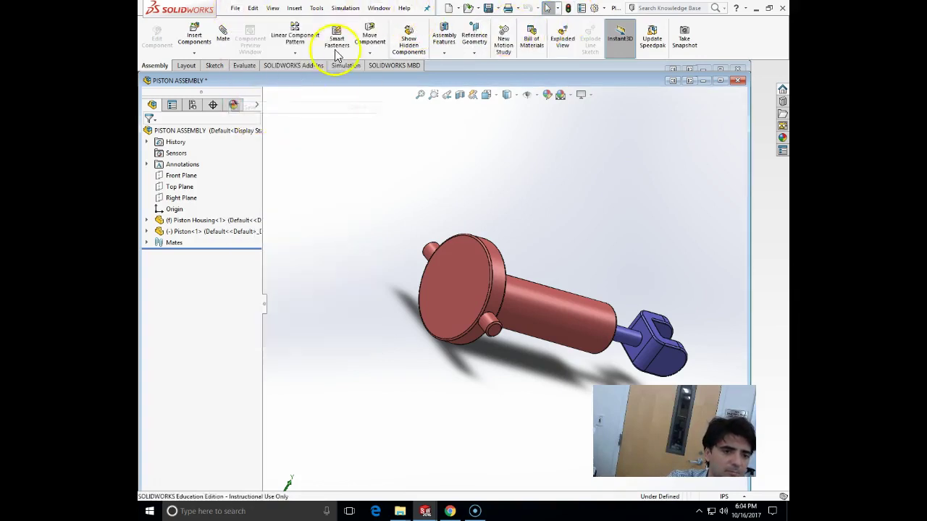
# Step: Return to ROBOT PROBE, update it with the changed piston subassembly, and bring the whole sectioned robot into view
pyautogui.click(379, 9)
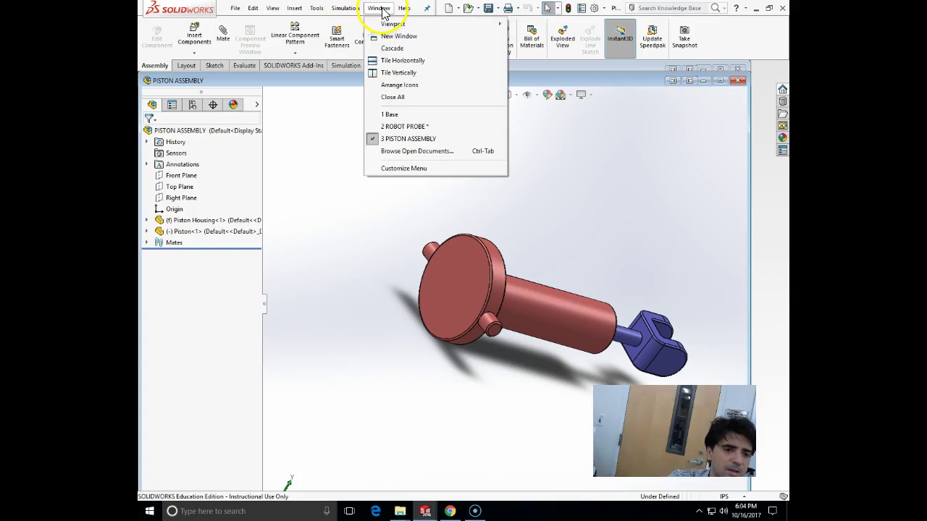
pyautogui.click(417, 127)
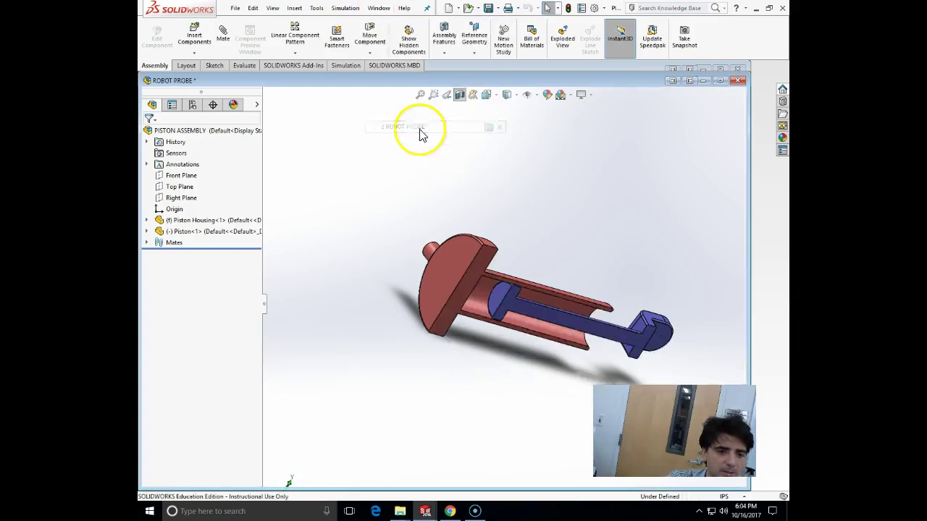
pyautogui.click(221, 57)
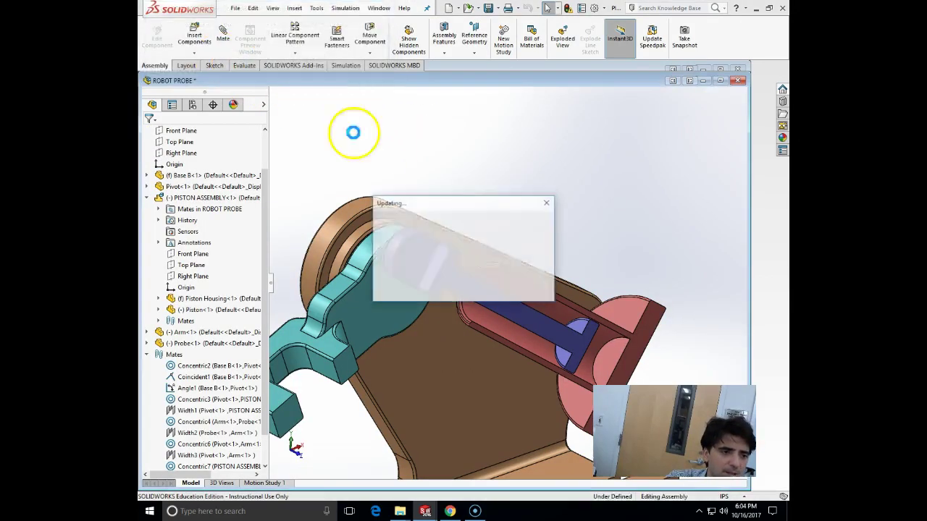
pyautogui.scroll(5, 459, 248)
pyautogui.moveTo(582, 312); pyautogui.dragTo(529, 202, button='middle')
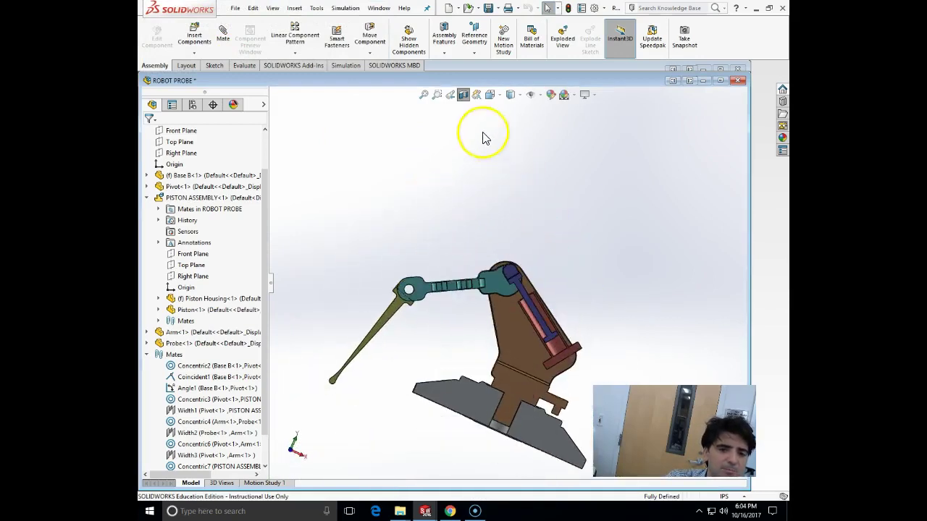
# Step: Report the mass properties of the updated ROBOT PROBE assembly relative to the default coordinate system
pyautogui.click(244, 66)
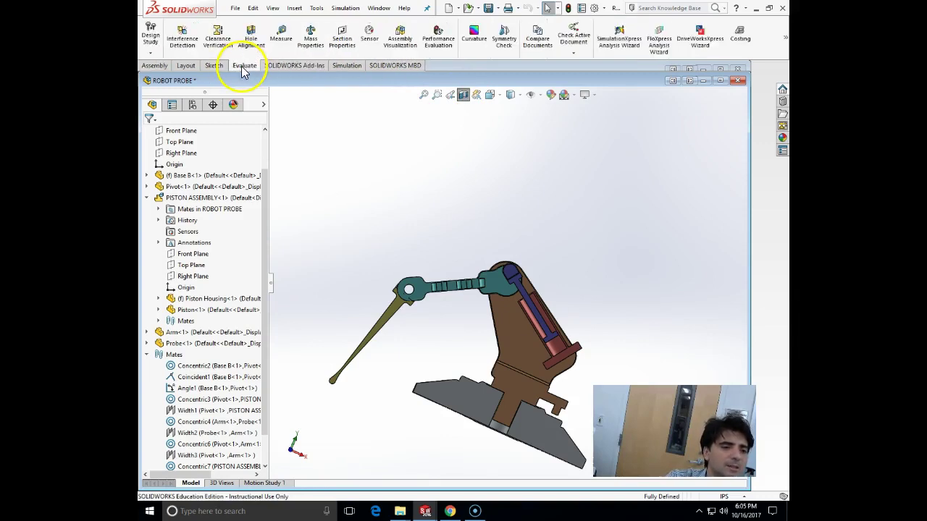
pyautogui.click(282, 45)
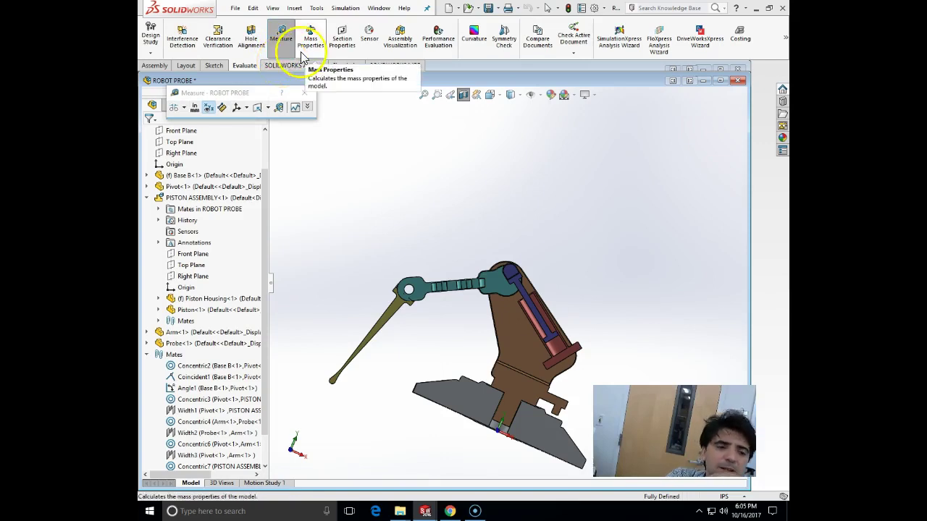
pyautogui.click(310, 36)
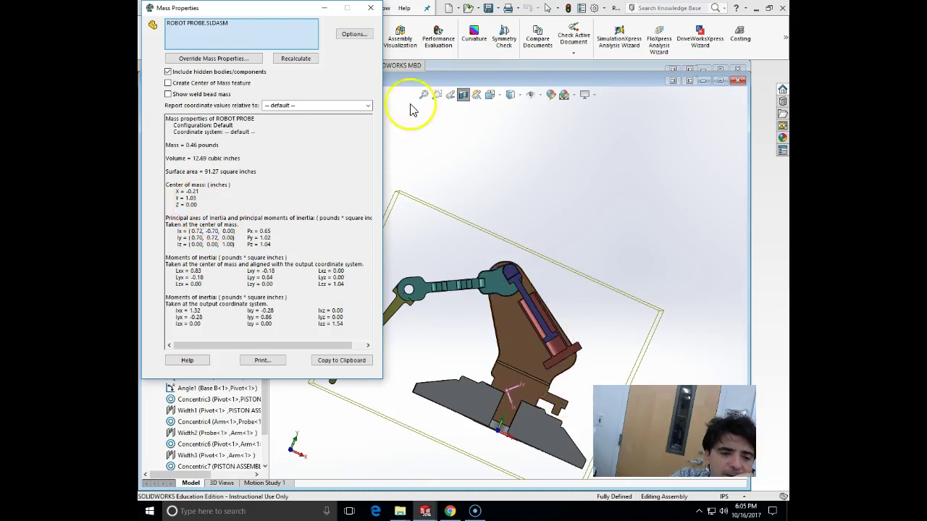
# Step: Close the mass property and measurement results and open the PISTON ASSEMBLY's distance mate for editing within ROBOT PROBE
pyautogui.click(370, 9)
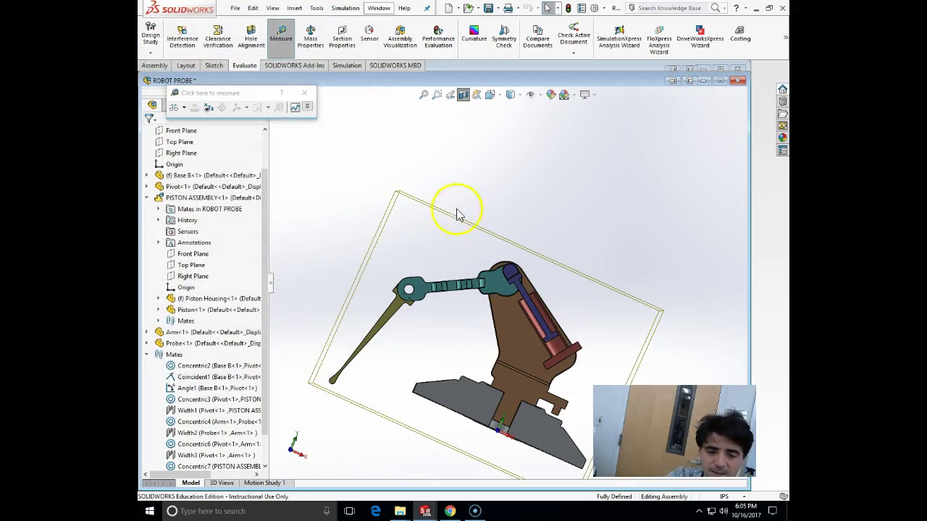
pyautogui.click(307, 97)
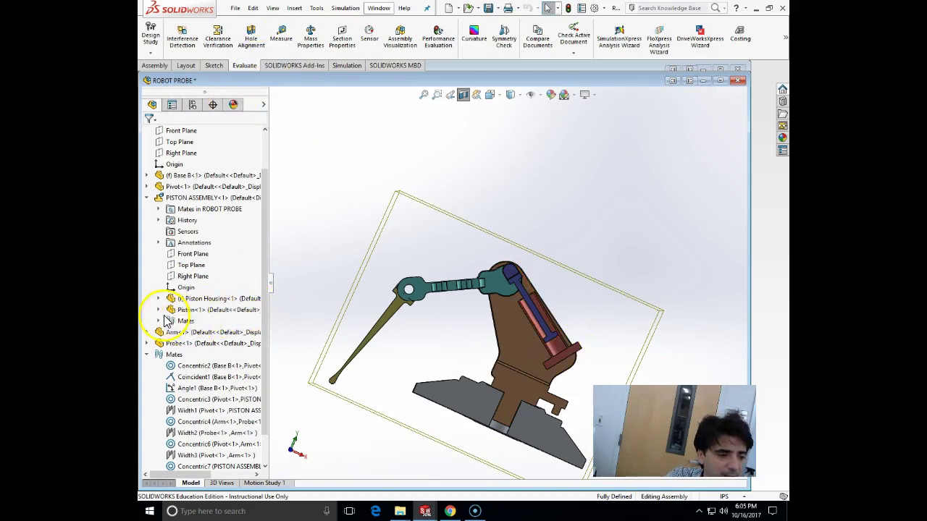
pyautogui.click(159, 320)
pyautogui.rightClick(206, 344)
pyautogui.click(195, 315)
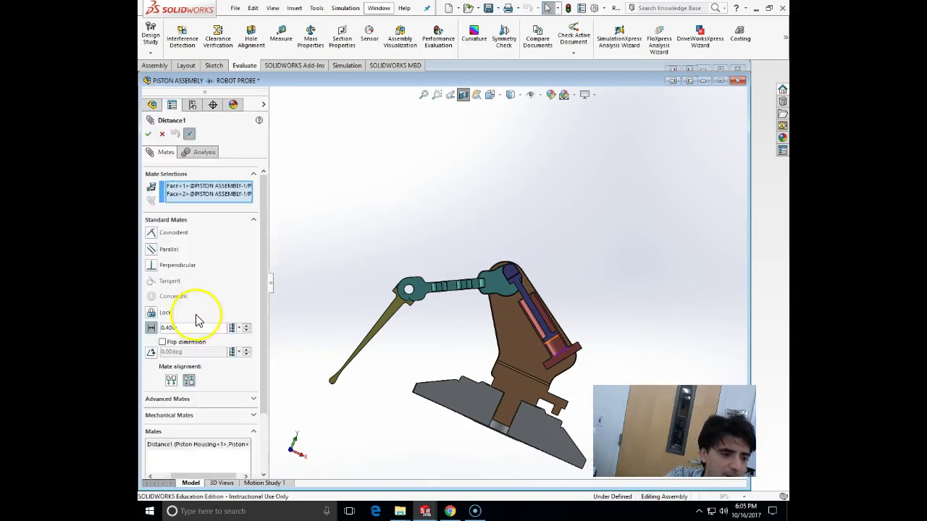
# Step: Set the distance mate between the Piston Housing and the piston to 0.50 in
pyautogui.doubleClick(192, 328)
pyautogui.write('10.5')
pyautogui.press('Return')
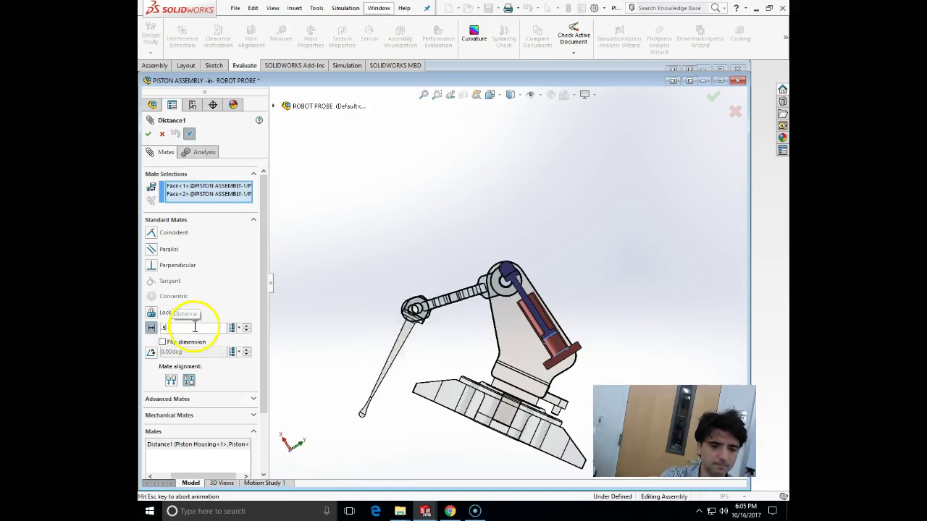
pyautogui.moveTo(341, 314); pyautogui.dragTo(399, 321, button='middle')
pyautogui.moveTo(447, 342); pyautogui.dragTo(440, 311)
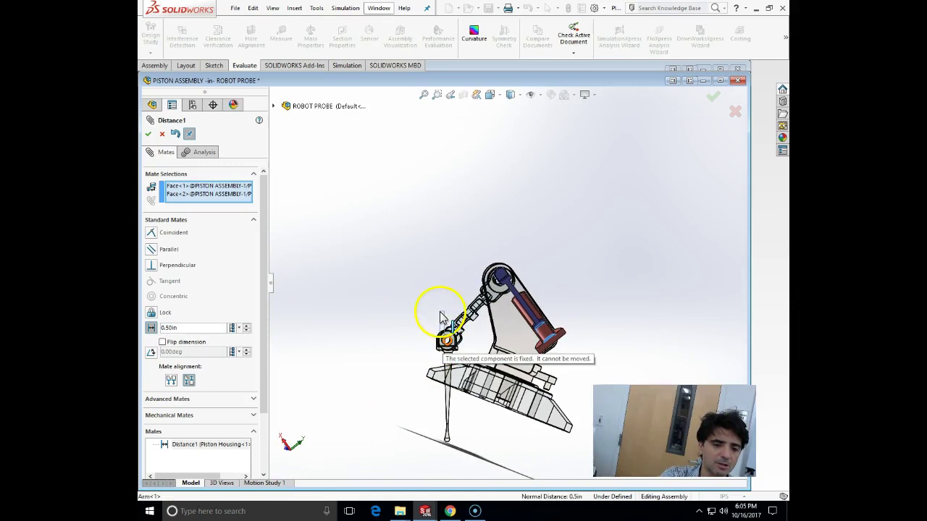
# Step: Set the distance mate between the Piston Housing and the piston to 0.25 in and finish editing the mate
pyautogui.doubleClick(190, 328)
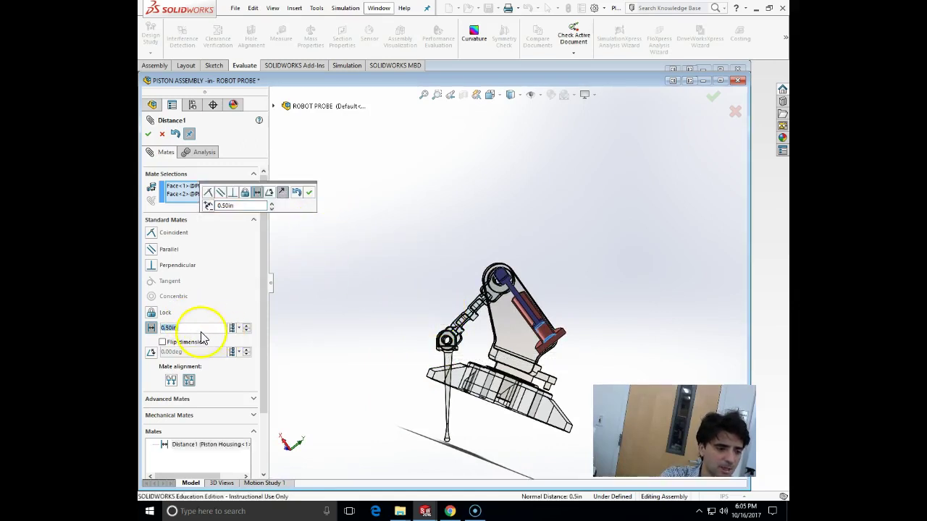
pyautogui.write('0.25')
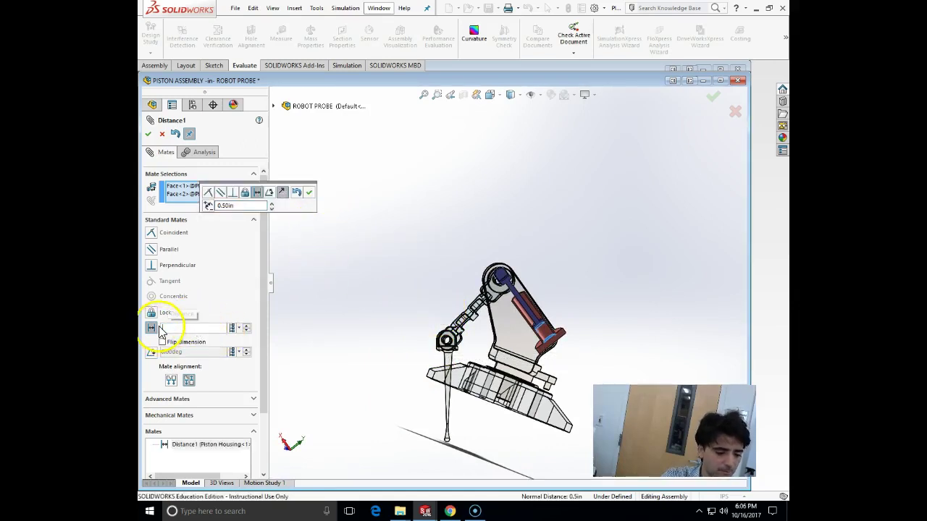
pyautogui.press('Return')
pyautogui.click(158, 326)
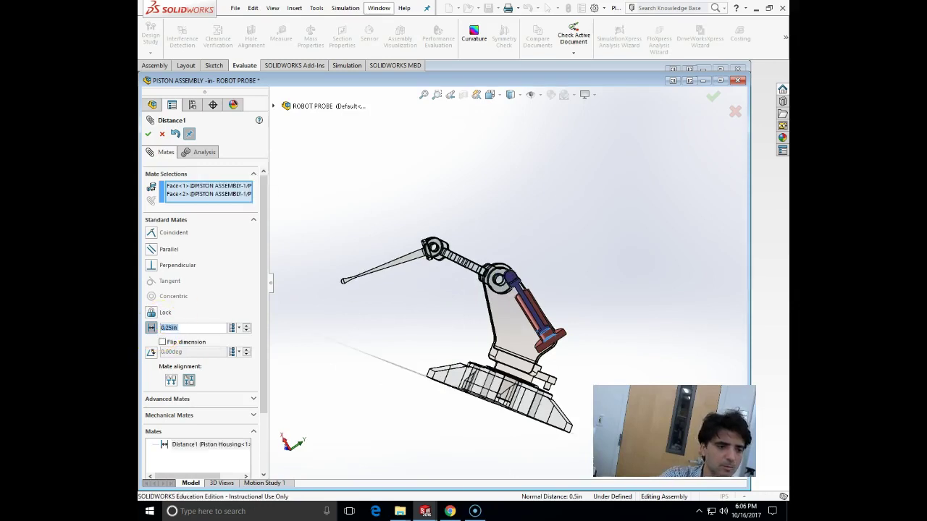
pyautogui.click(148, 134)
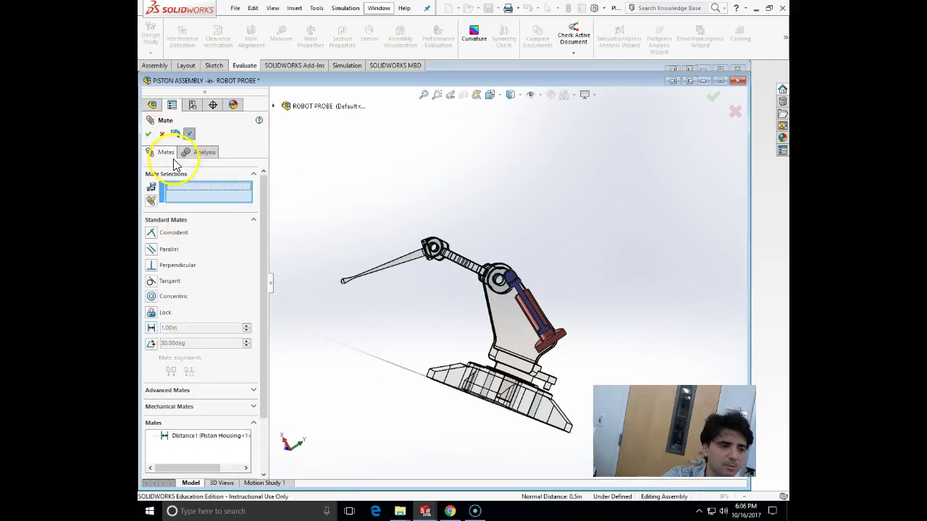
pyautogui.click(147, 134)
# Step: Rebuild ROBOT PROBE and check its mass properties, reading the center of mass relative to the default coordinate system
pyautogui.moveTo(452, 210); pyautogui.dragTo(398, 138, button='middle')
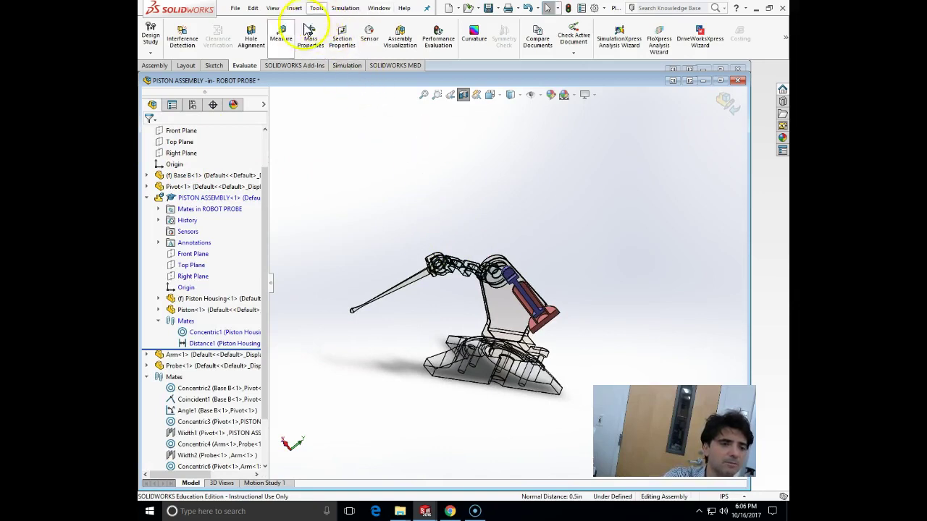
pyautogui.click(279, 34)
pyautogui.click(309, 42)
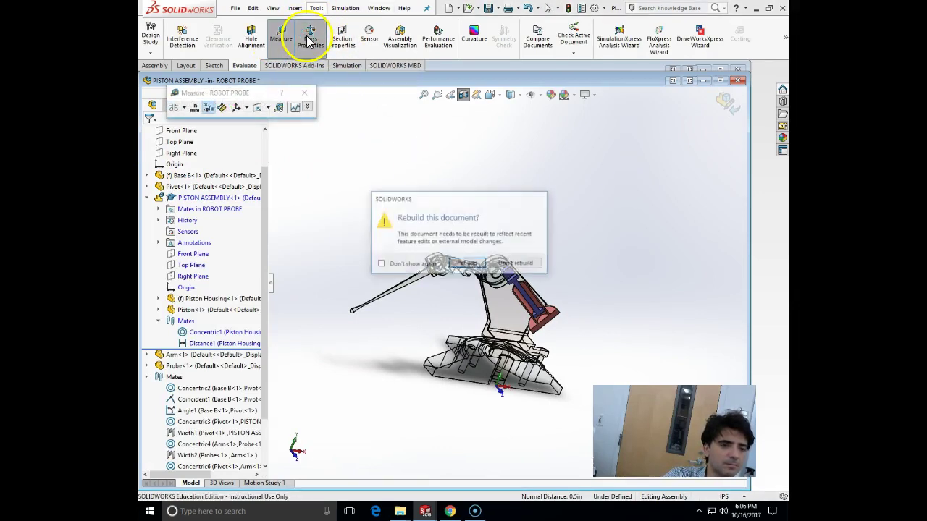
pyautogui.click(467, 265)
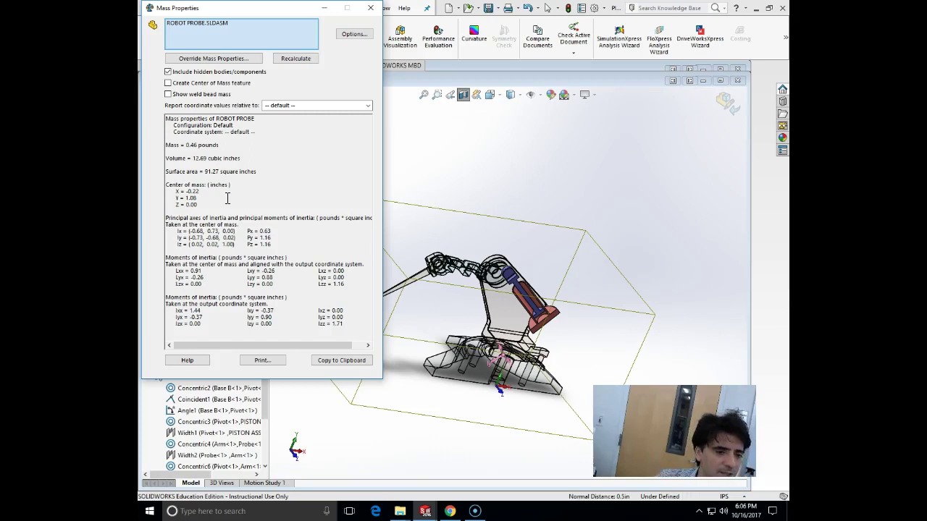
pyautogui.click(199, 191)
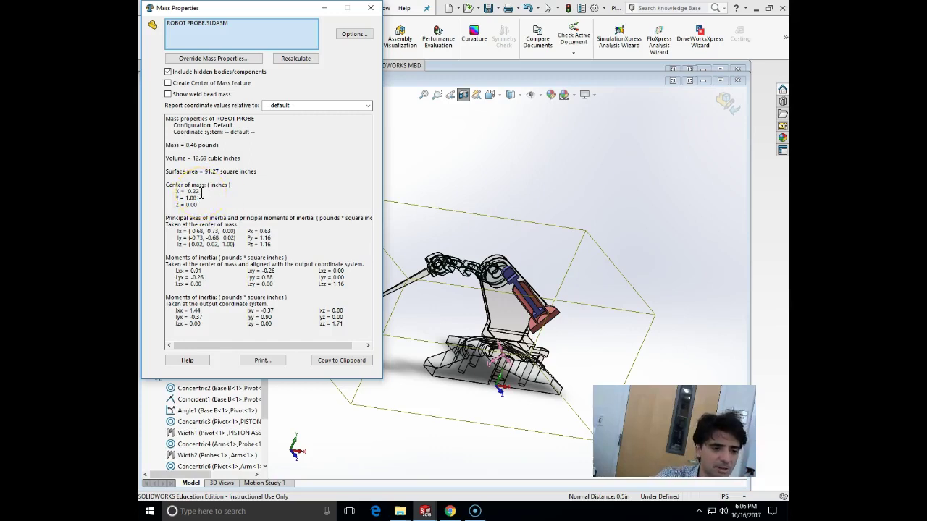
pyautogui.click(201, 206)
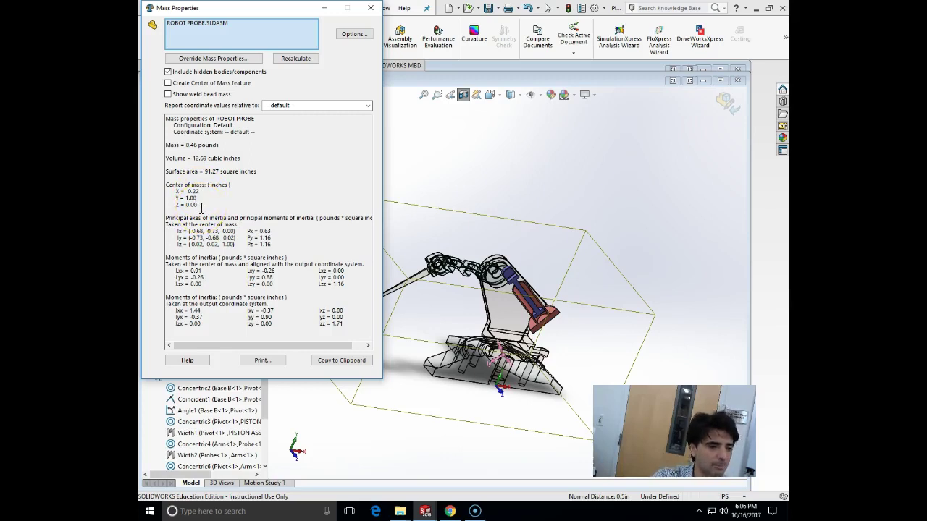
pyautogui.click(370, 7)
pyautogui.moveTo(525, 335)
pyautogui.mouseDown(button='middle')
pyautogui.moveTo(500, 279)
pyautogui.moveTo(556, 324)
pyautogui.mouseUp(button='middle')
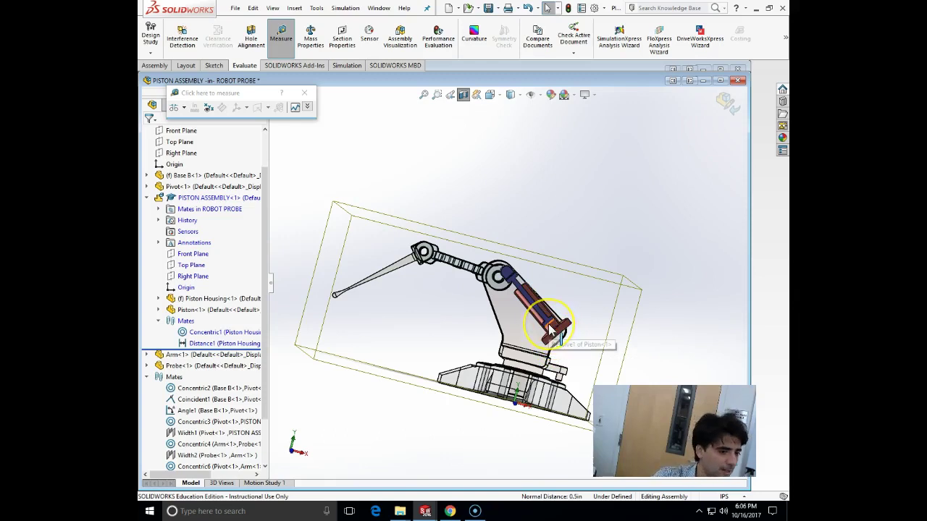
pyautogui.click(304, 96)
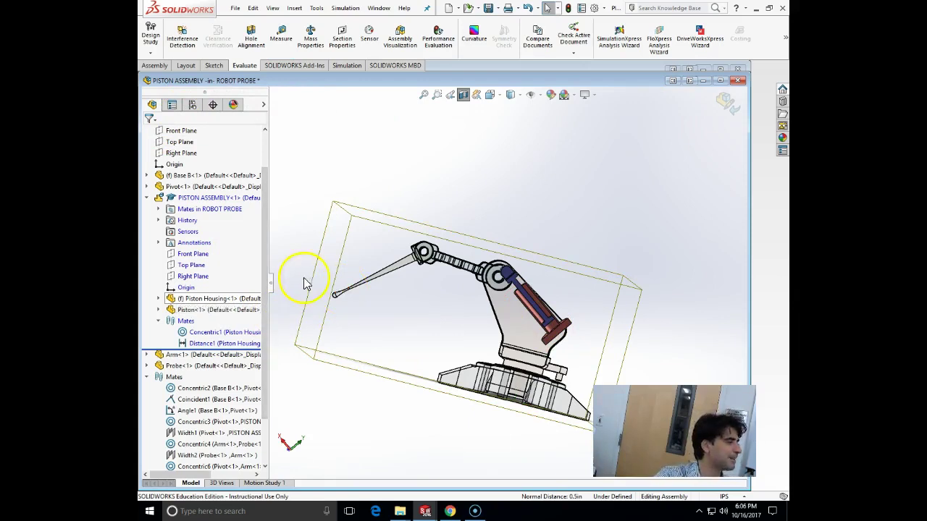
# Step: Turn off the section view of the robot assembly
pyautogui.moveTo(379, 196); pyautogui.dragTo(410, 258, button='middle')
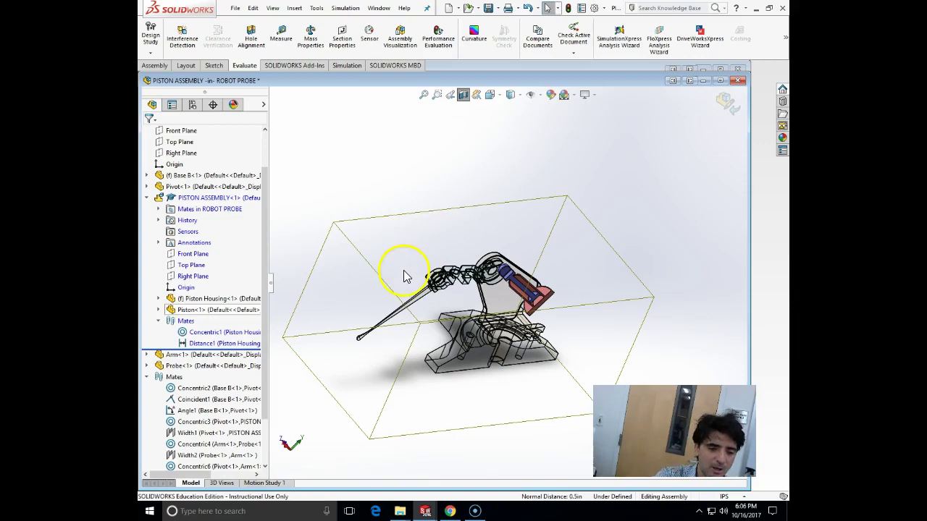
pyautogui.click(463, 95)
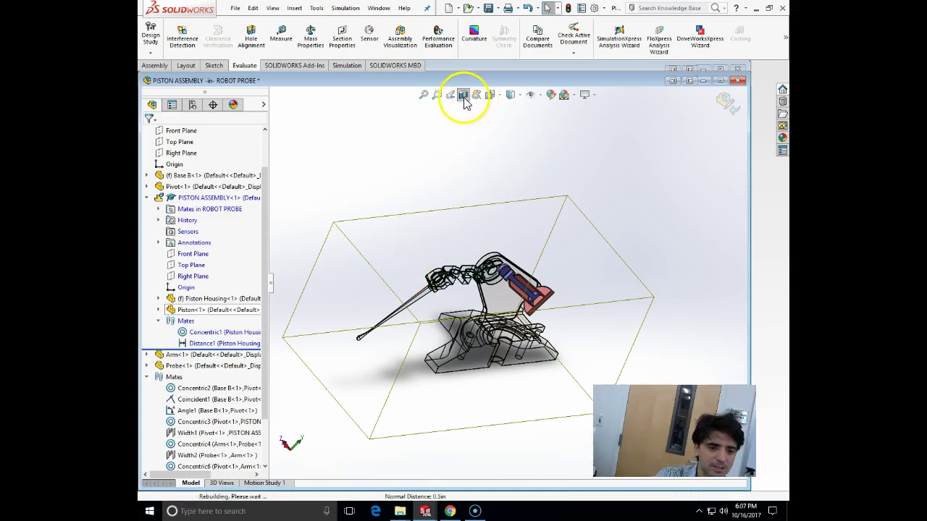
pyautogui.moveTo(550, 274); pyautogui.dragTo(429, 307, button='middle')
pyautogui.click(433, 323)
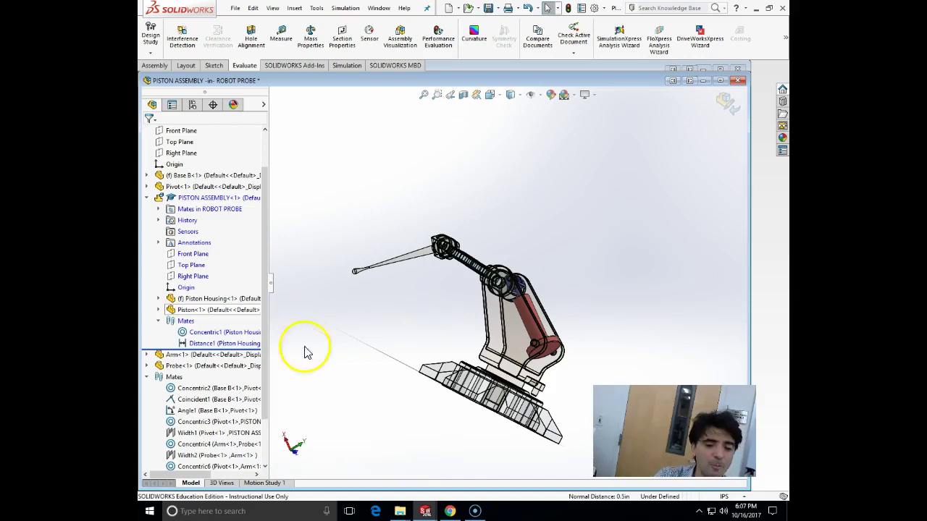
# Step: Leave in-context editing of PISTON ASSEMBLY and return to the ROBOT PROBE assembly
pyautogui.moveTo(453, 344); pyautogui.dragTo(440, 403, button='middle')
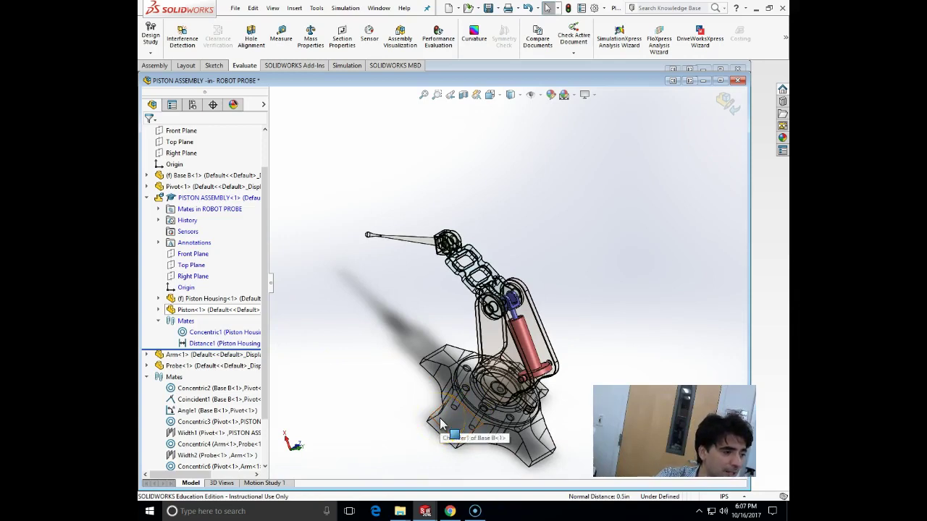
pyautogui.click(556, 334)
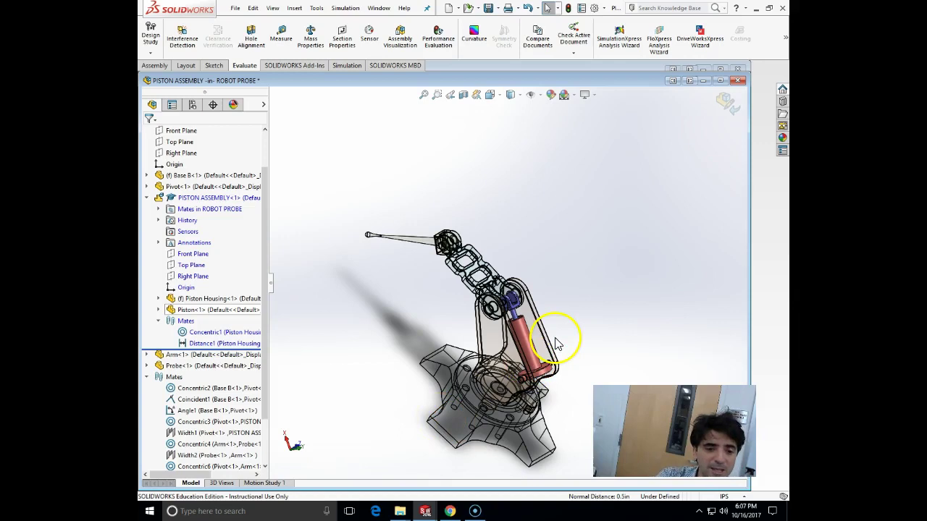
pyautogui.scroll(-1, 457, 273)
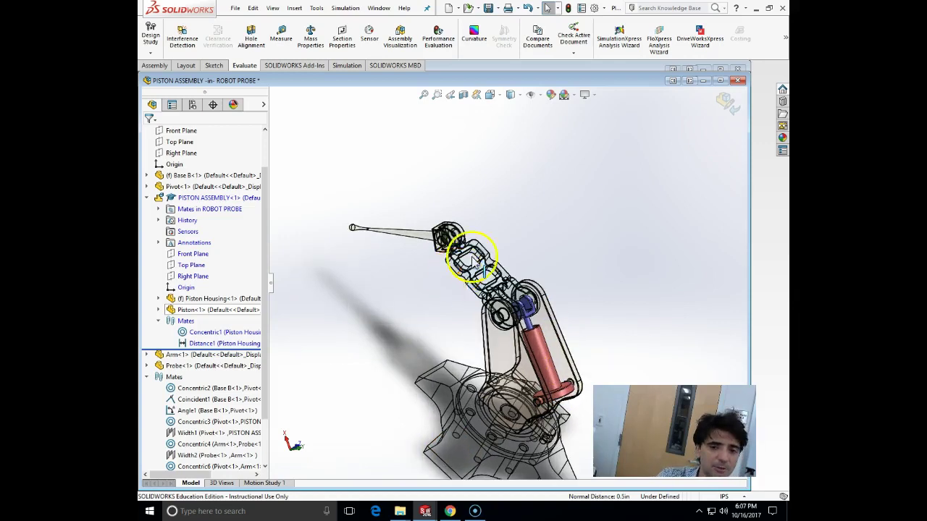
pyautogui.scroll(1, 479, 258)
pyautogui.click(725, 103)
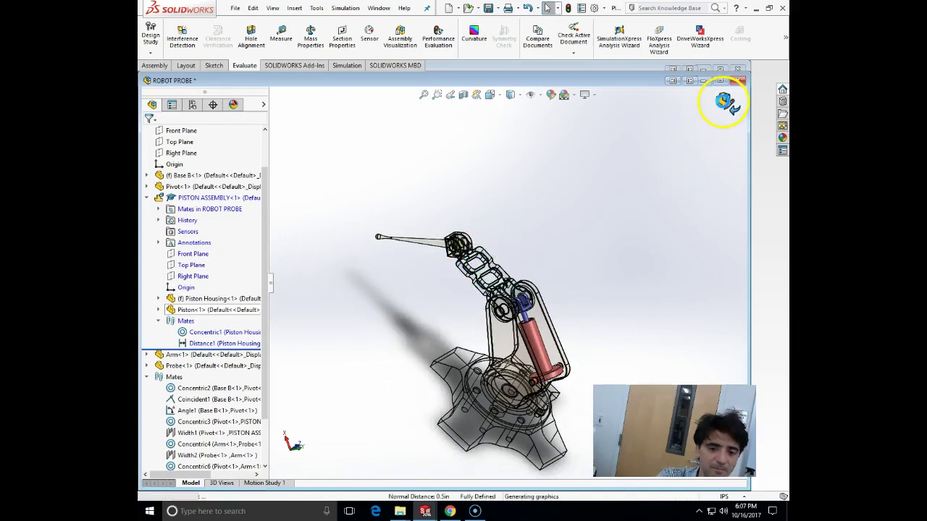
pyautogui.click(547, 241)
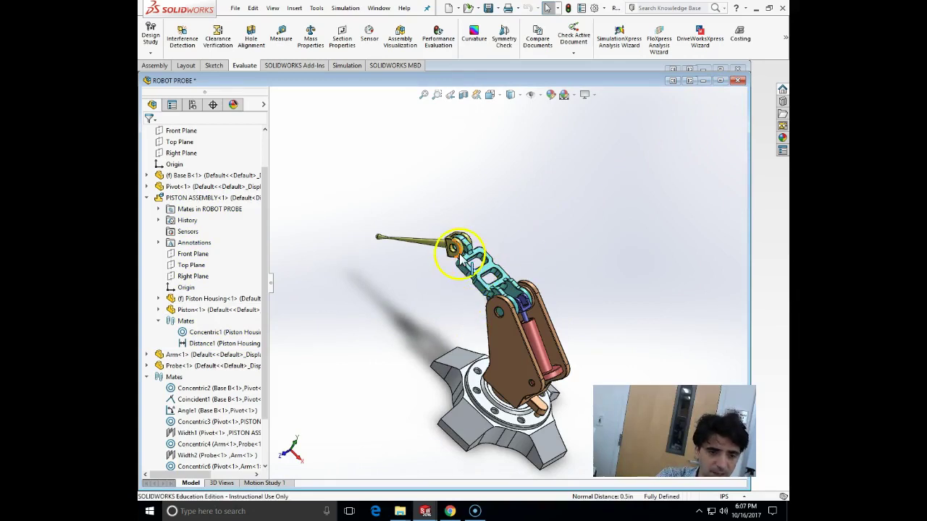
# Step: Examine the joint between the arm and the probe up close, and the whole robot from the side
pyautogui.scroll(-2, 461, 250)
pyautogui.moveTo(464, 251); pyautogui.dragTo(480, 242, button='middle')
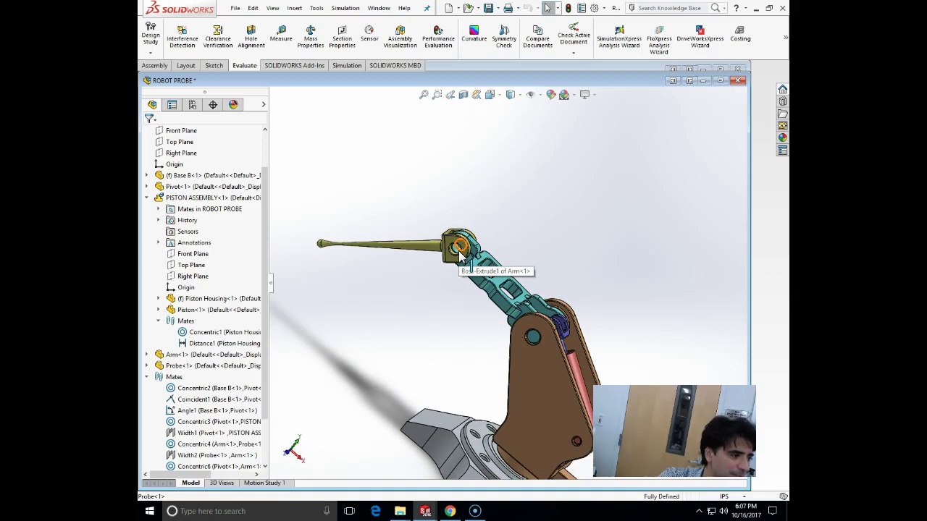
pyautogui.scroll(5, 459, 255)
pyautogui.moveTo(463, 260); pyautogui.dragTo(548, 348, button='middle')
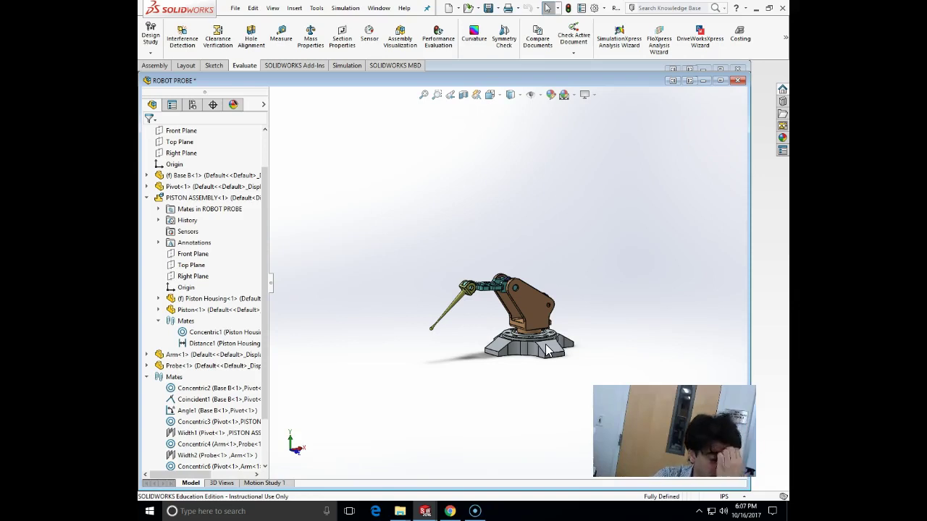
pyautogui.click(560, 363)
pyautogui.click(518, 312)
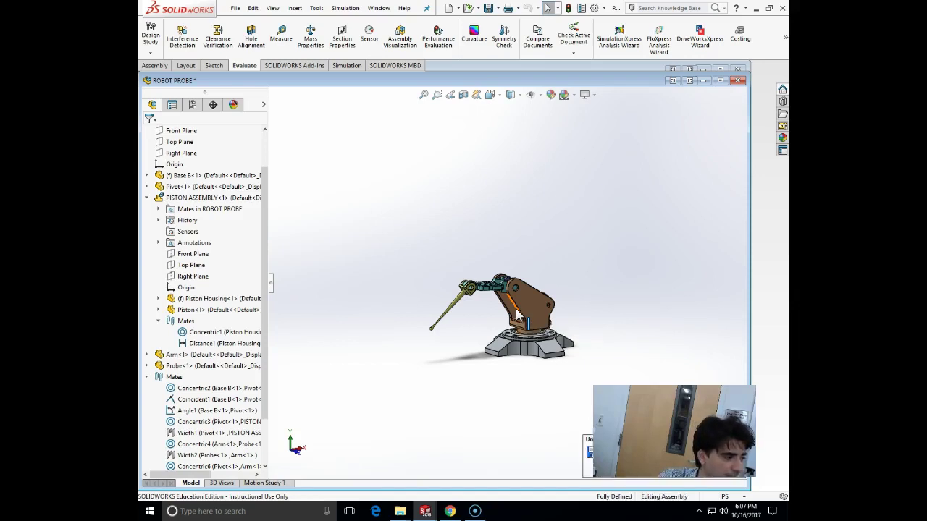
pyautogui.click(529, 356)
pyautogui.click(622, 372)
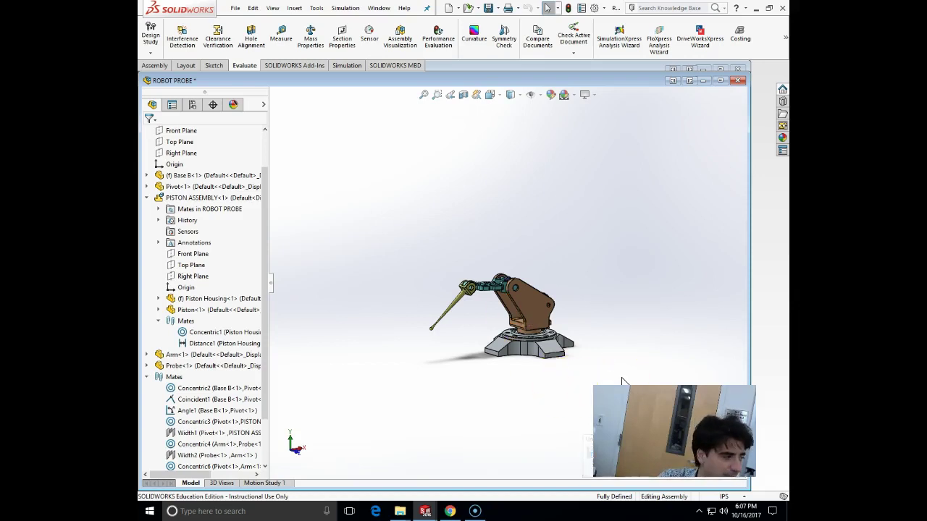